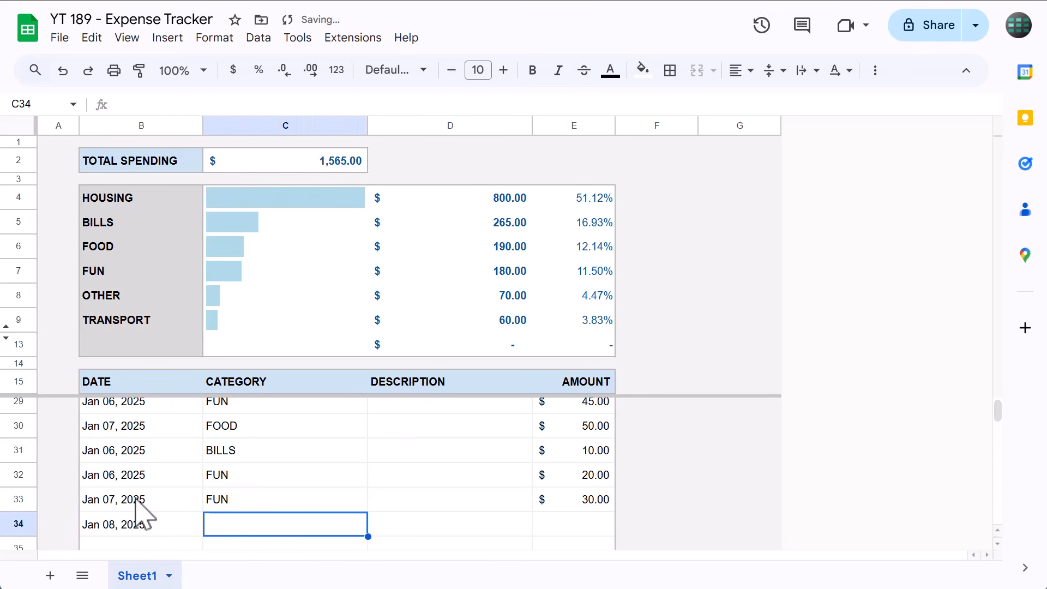
# Step: Complete the Jan 08 expense in row 34 with category BILLS and an amount of 100
pyautogui.write('bil')
pyautogui.press('Tab')
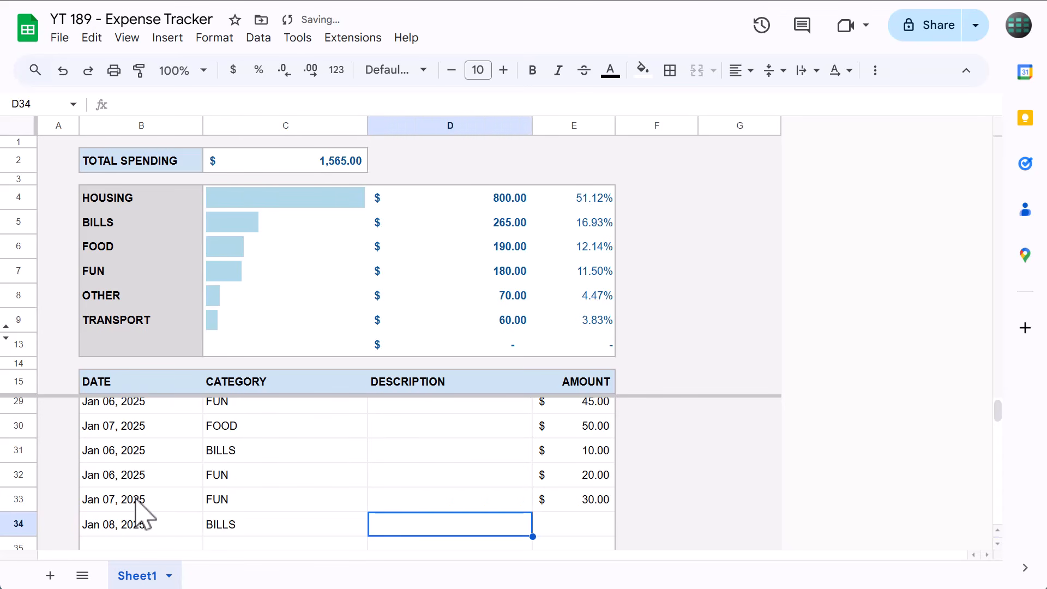
pyautogui.press('Tab')
pyautogui.write('1')
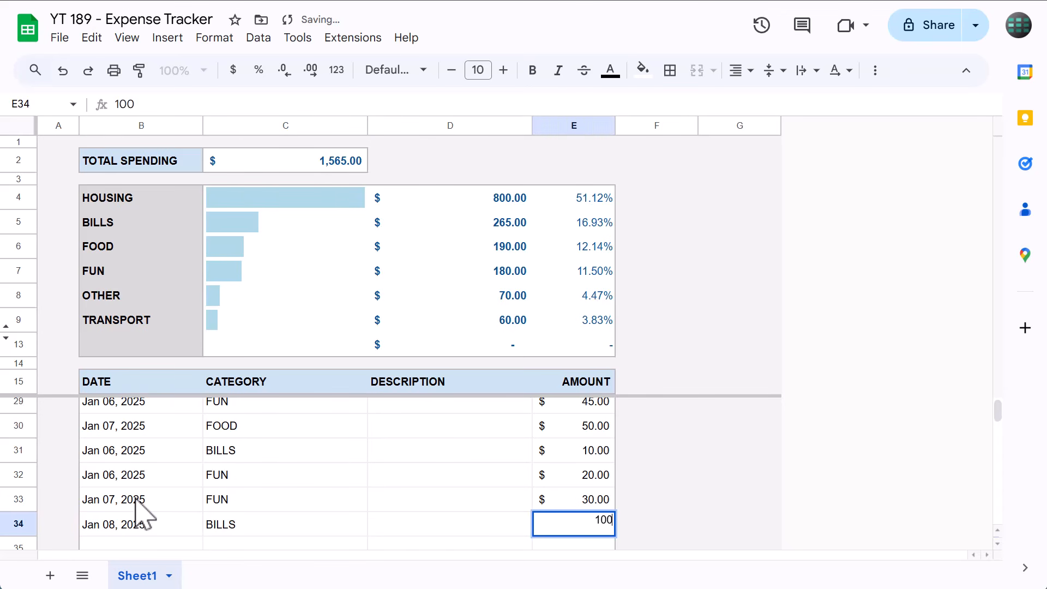
pyautogui.press('Return')
# Step: Add an expense in row 35 dated 1/9 with category OTHER and an amount of 50, leaving the description blank
pyautogui.write('1/9')
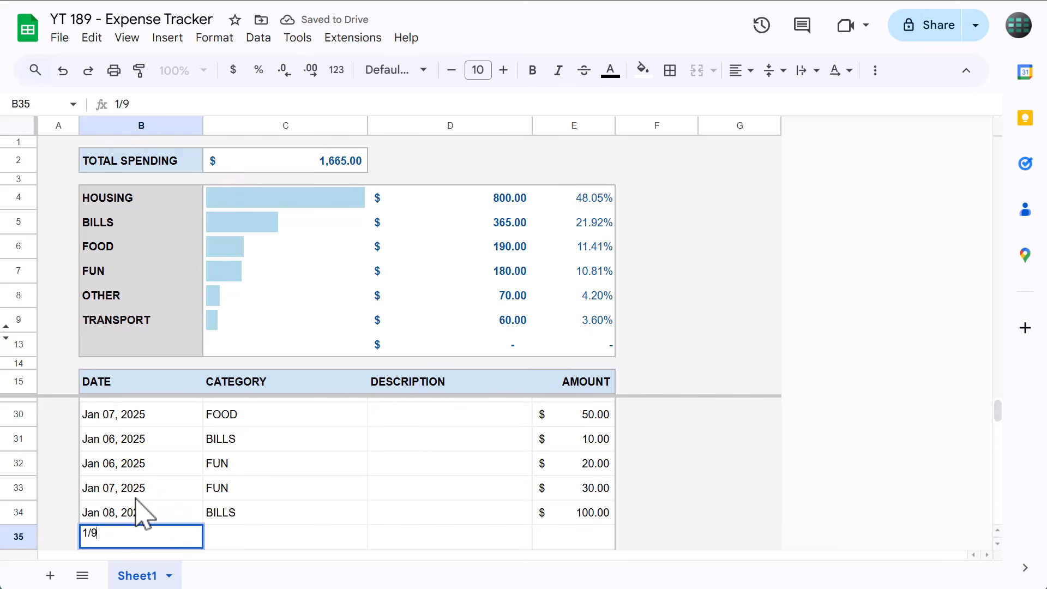
pyautogui.press('Tab')
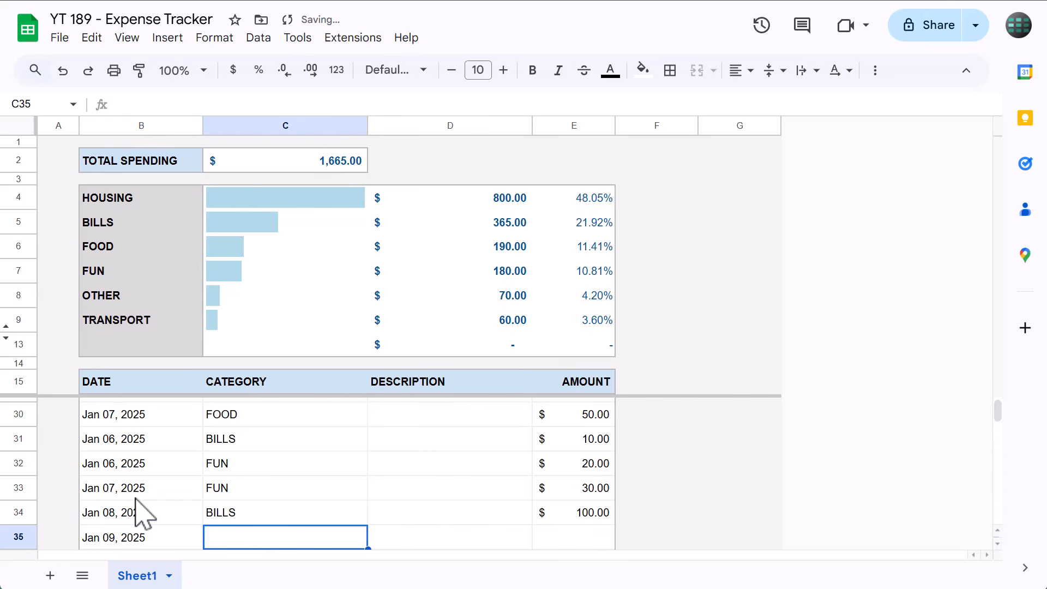
pyautogui.write('other')
pyautogui.press('Tab')
pyautogui.press('Tab')
pyautogui.write('5')
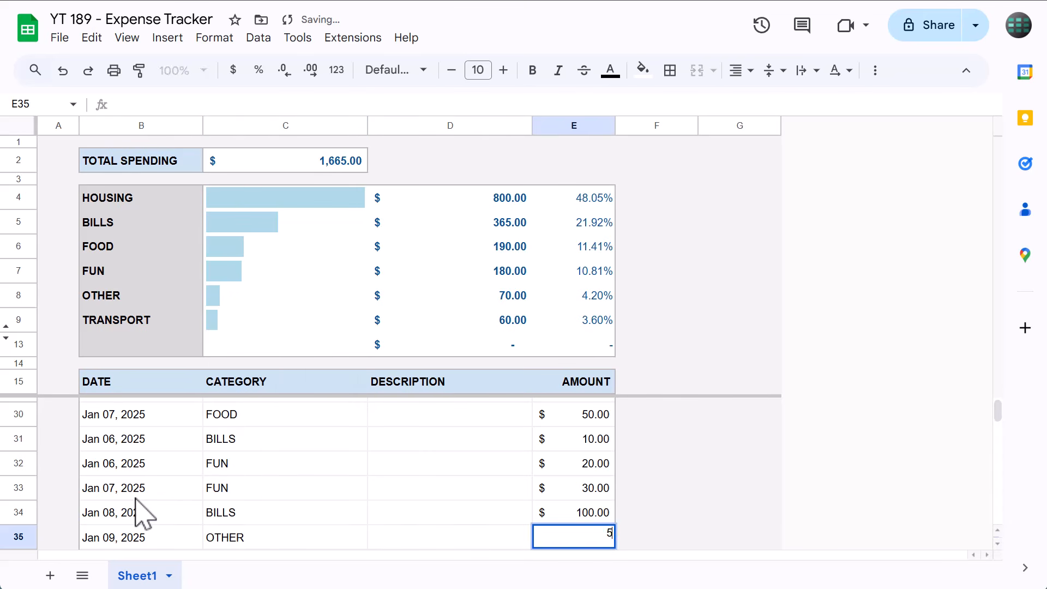
pyautogui.write('0')
pyautogui.press('Return')
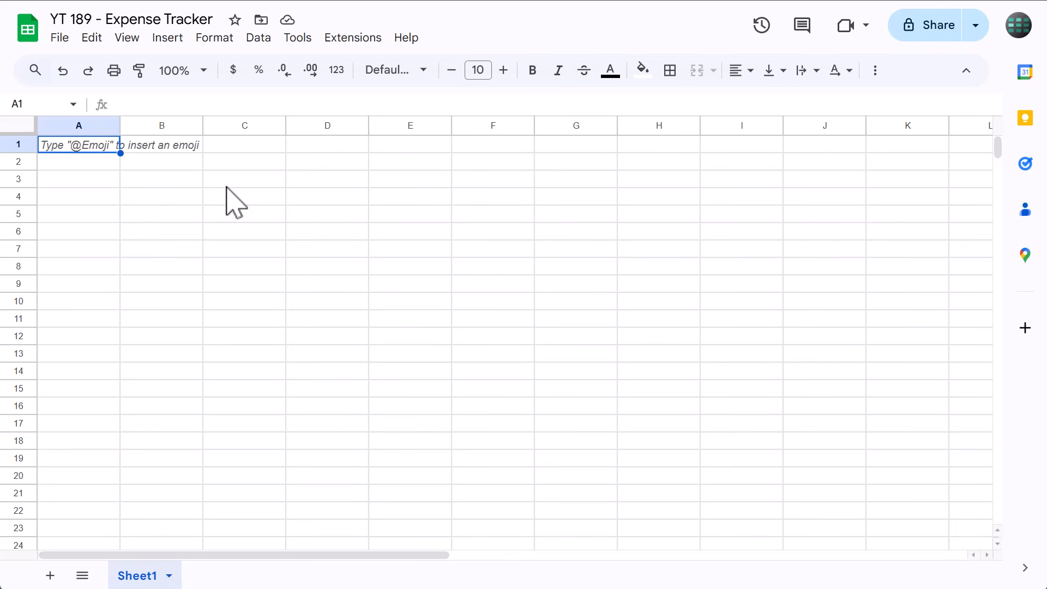
# Step: Delete columns H through Z from the blank sheet
pyautogui.moveTo(666, 126); pyautogui.dragTo(942, 126)
pyautogui.rightClick(865, 121)
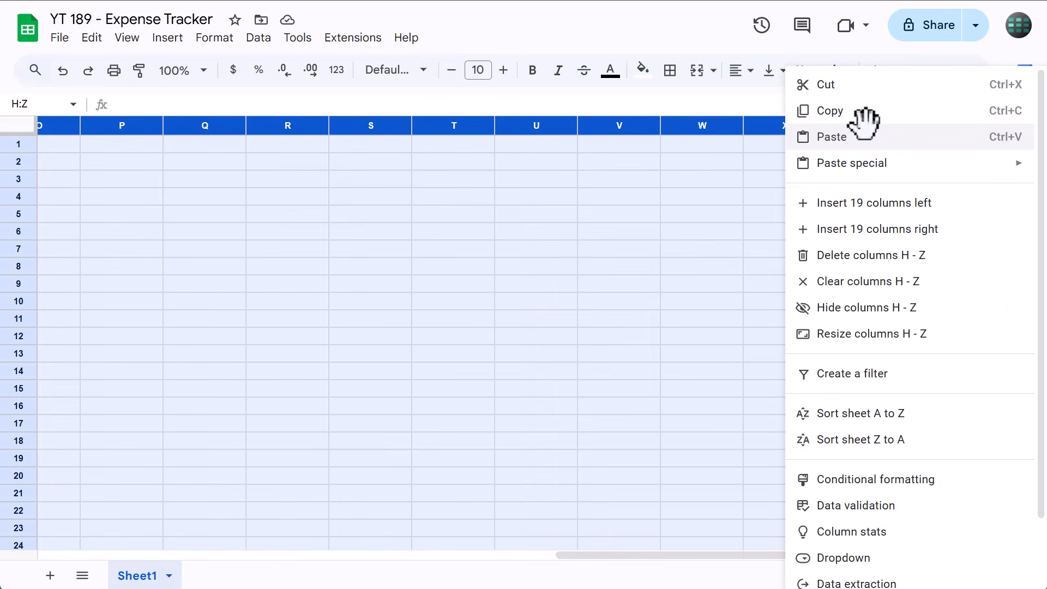
pyautogui.click(866, 257)
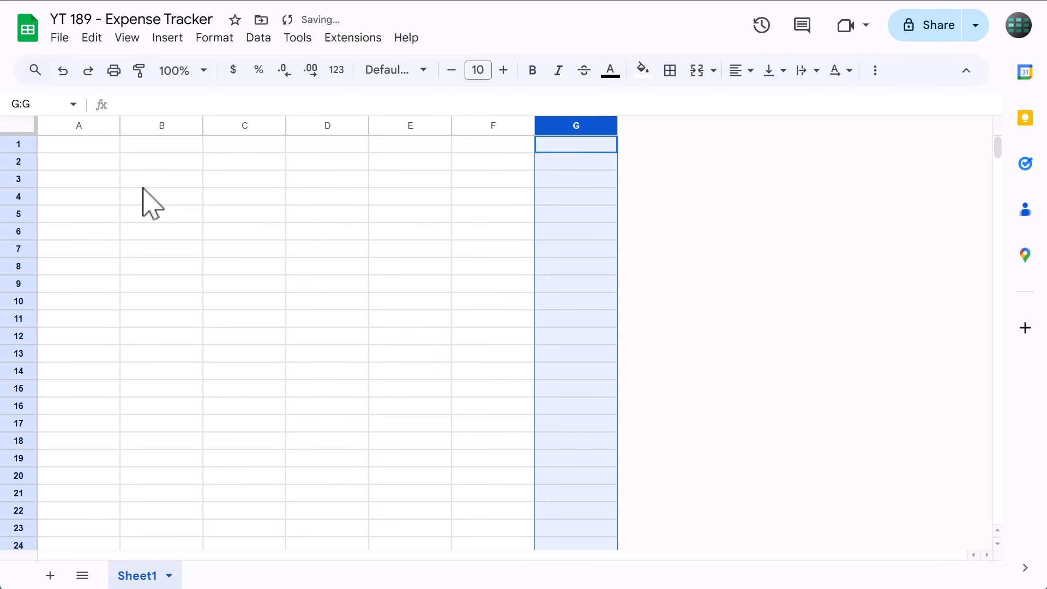
# Step: Set the width of column A to 50 pixels
pyautogui.click(70, 126)
pyautogui.rightClick(61, 125)
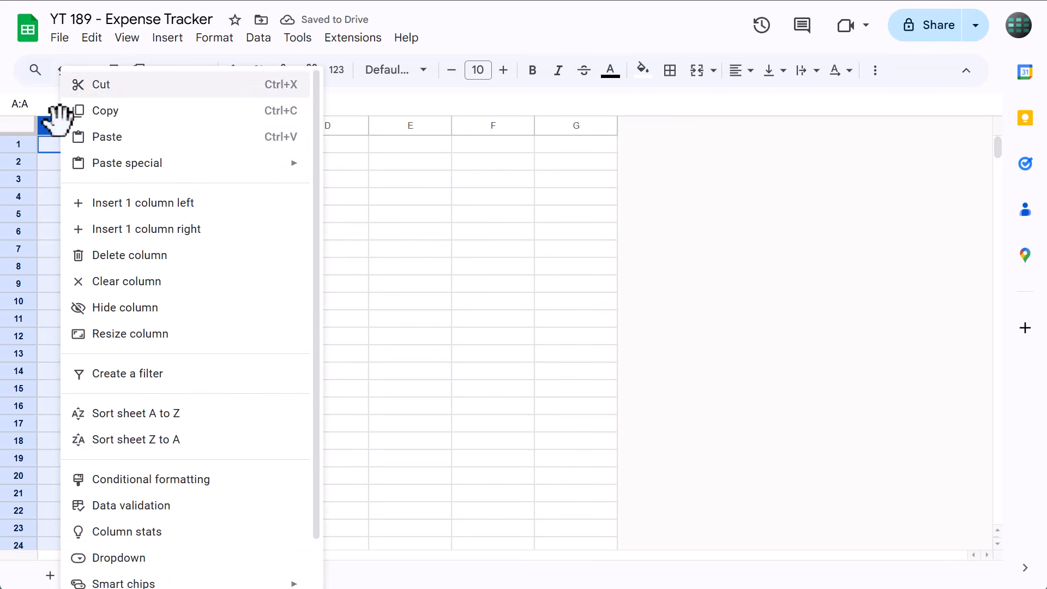
pyautogui.click(124, 333)
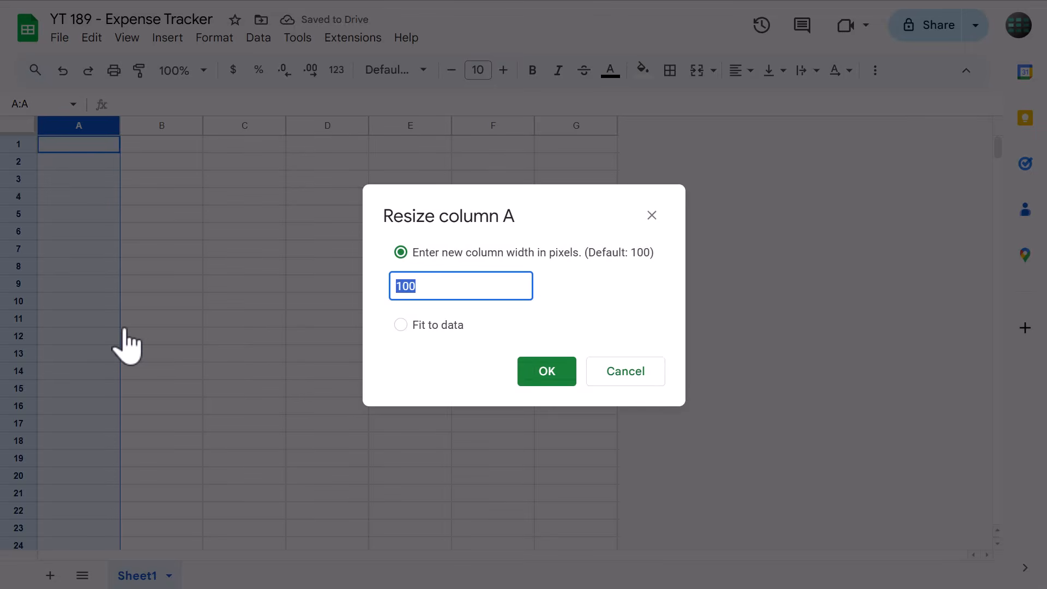
pyautogui.write('5')
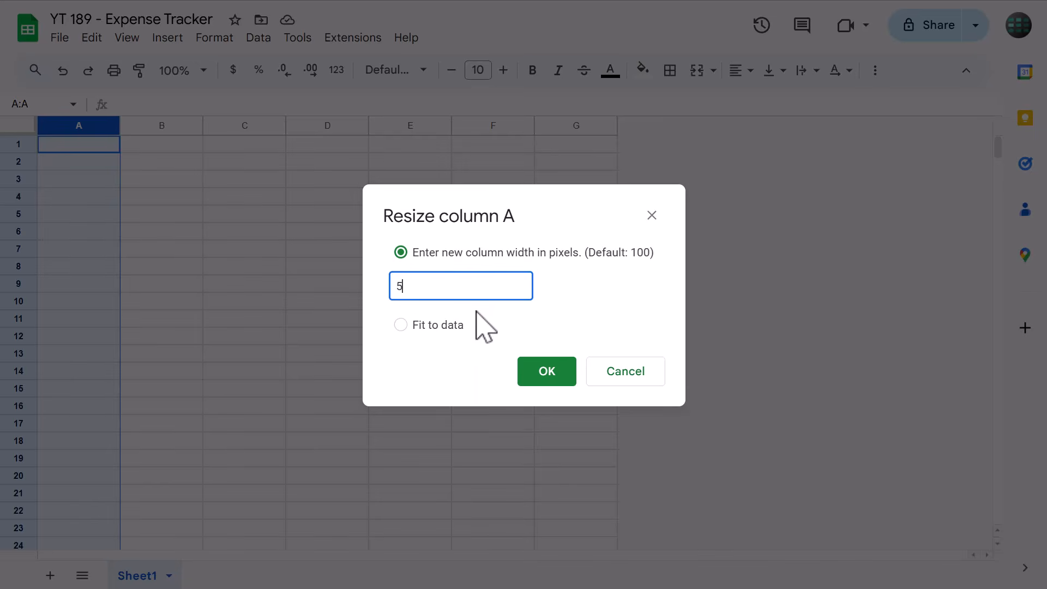
pyautogui.write('0')
pyautogui.click(543, 373)
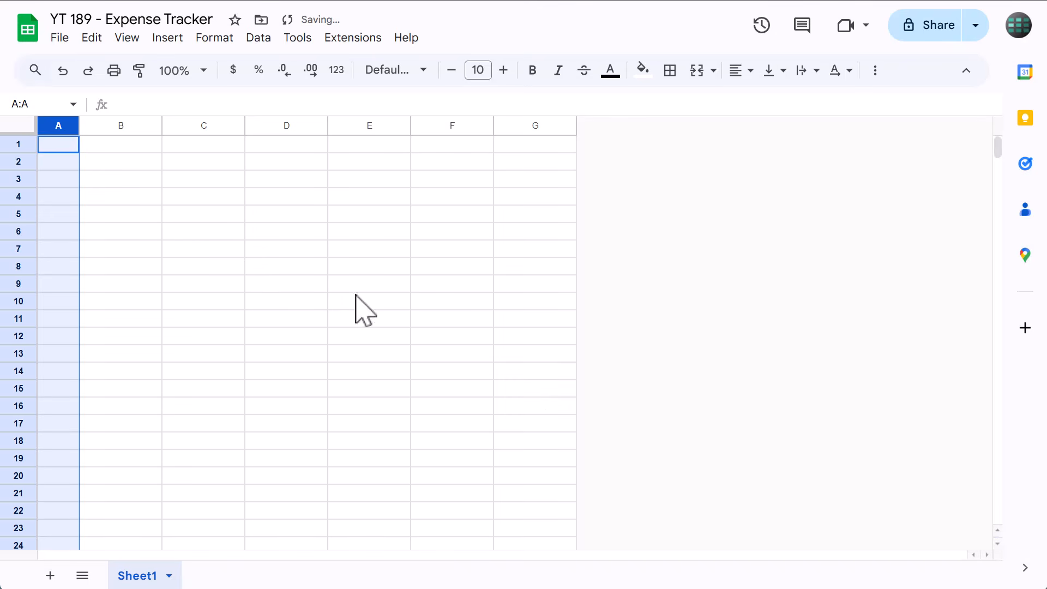
# Step: Set the width of column B to 150 pixels
pyautogui.click(122, 124)
pyautogui.rightClick(101, 122)
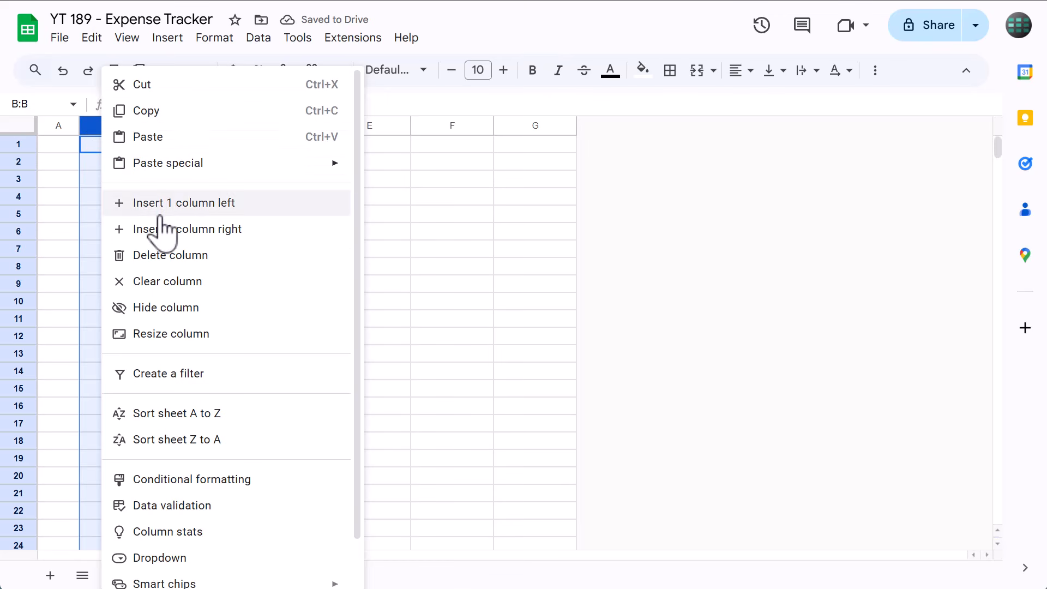
pyautogui.click(164, 335)
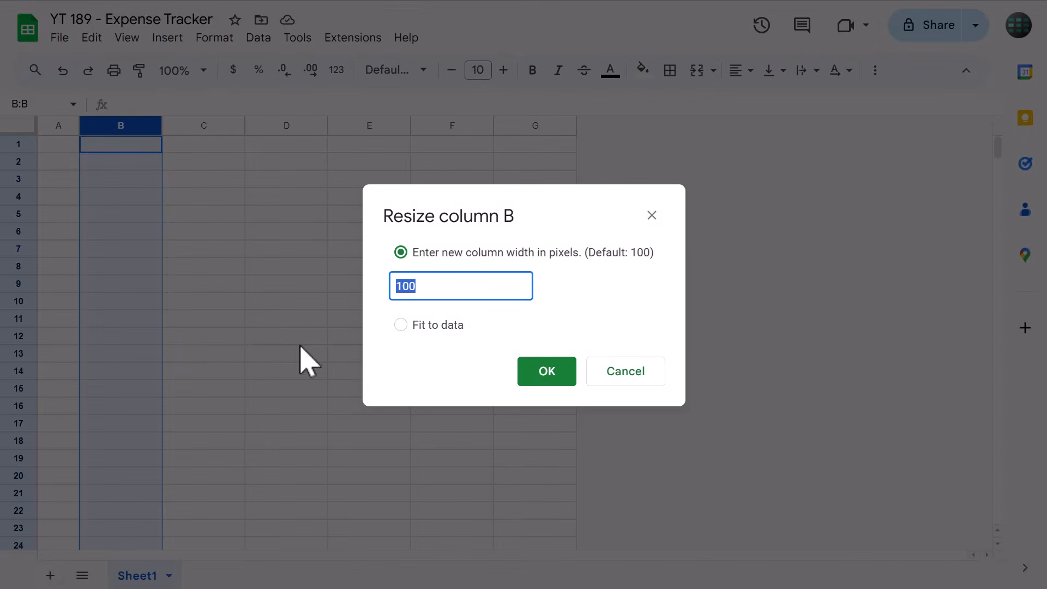
pyautogui.write('150')
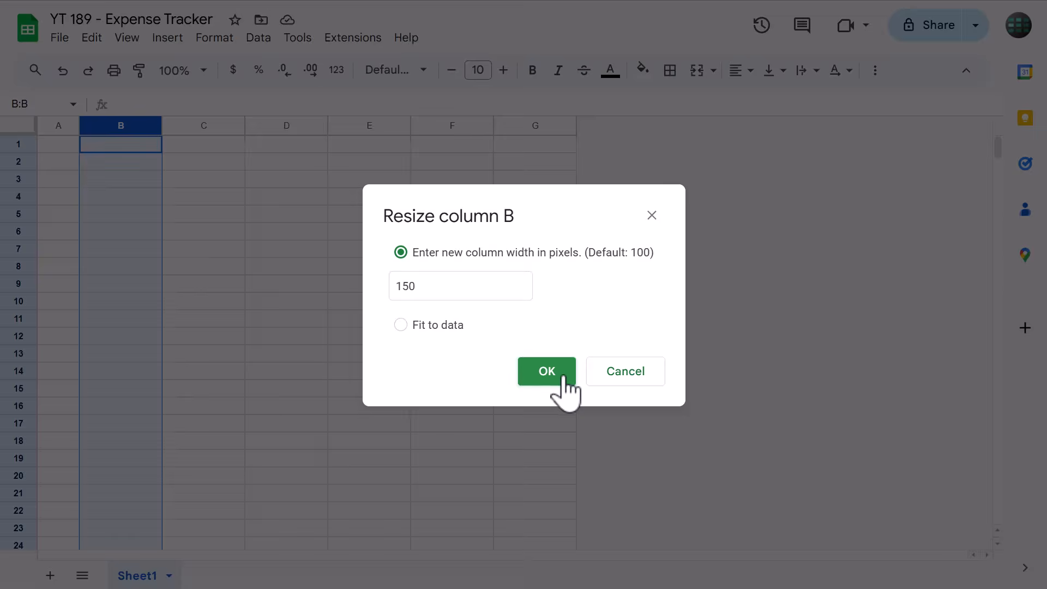
pyautogui.click(547, 372)
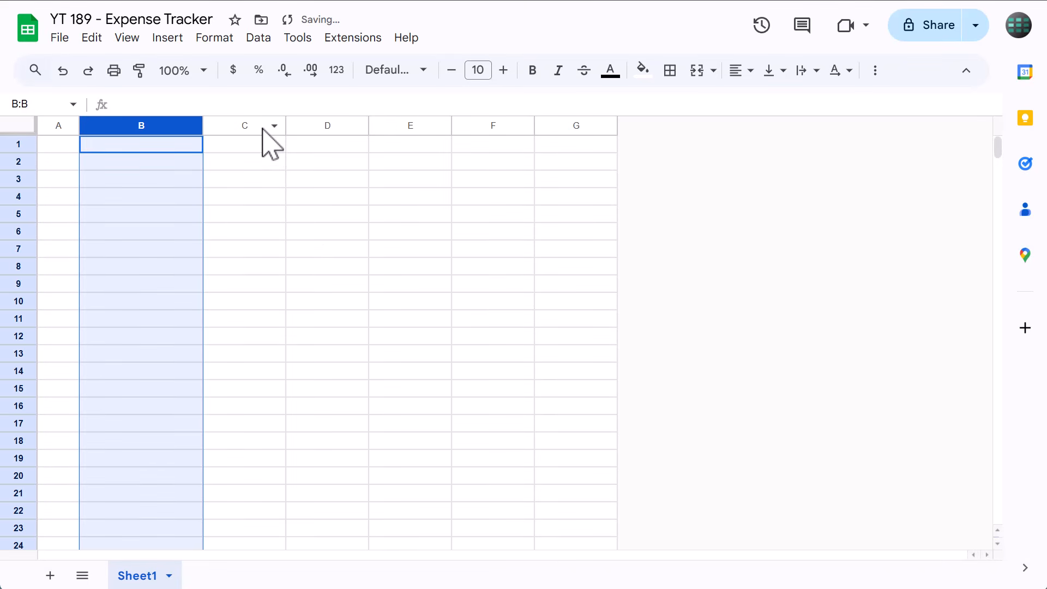
# Step: Set the width of columns C and D to 200 pixels
pyautogui.moveTo(262, 128); pyautogui.dragTo(300, 122)
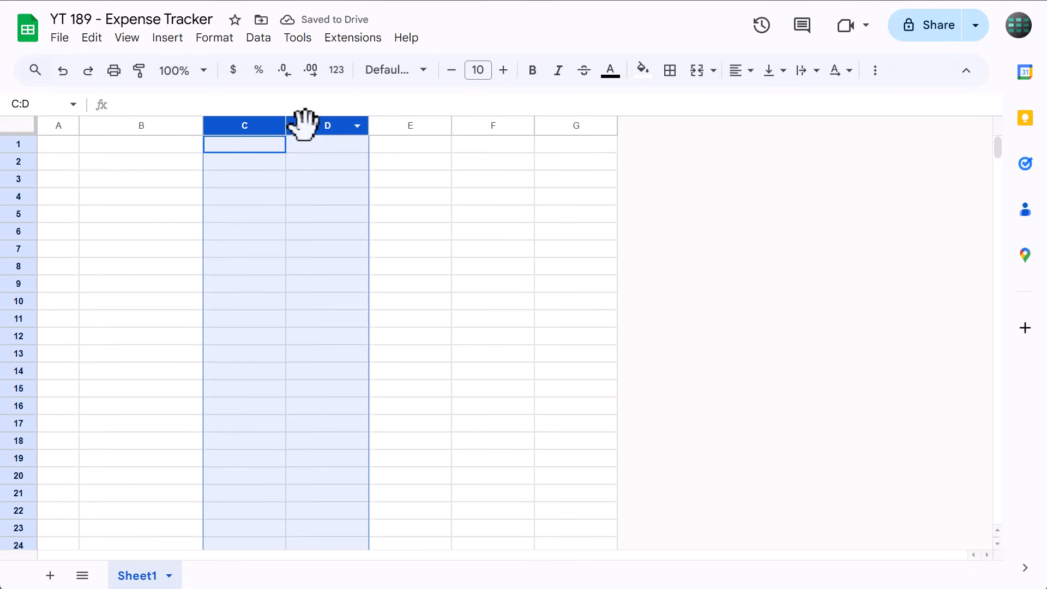
pyautogui.rightClick(304, 123)
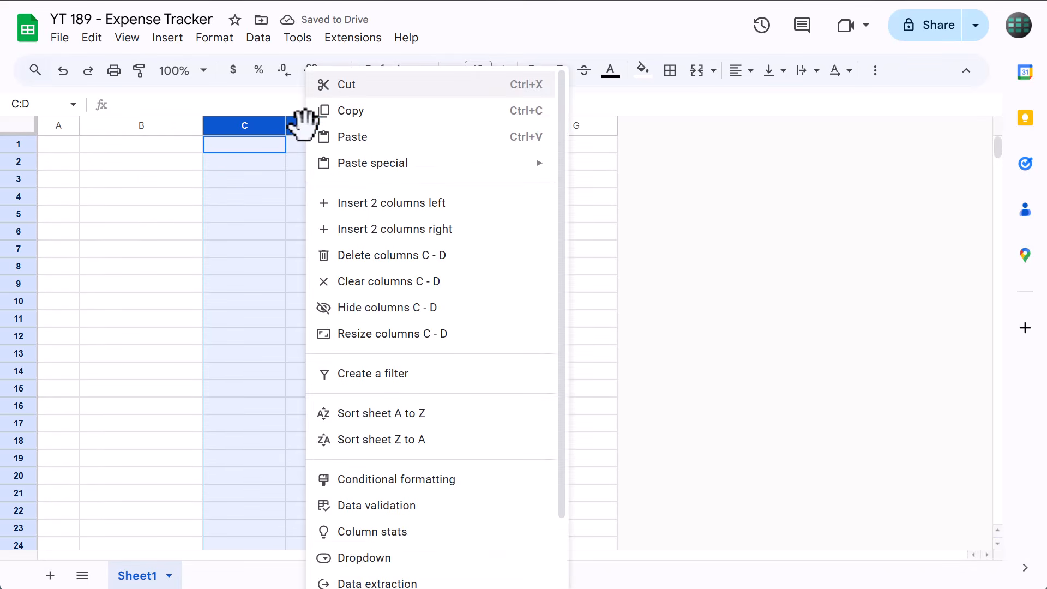
pyautogui.click(360, 334)
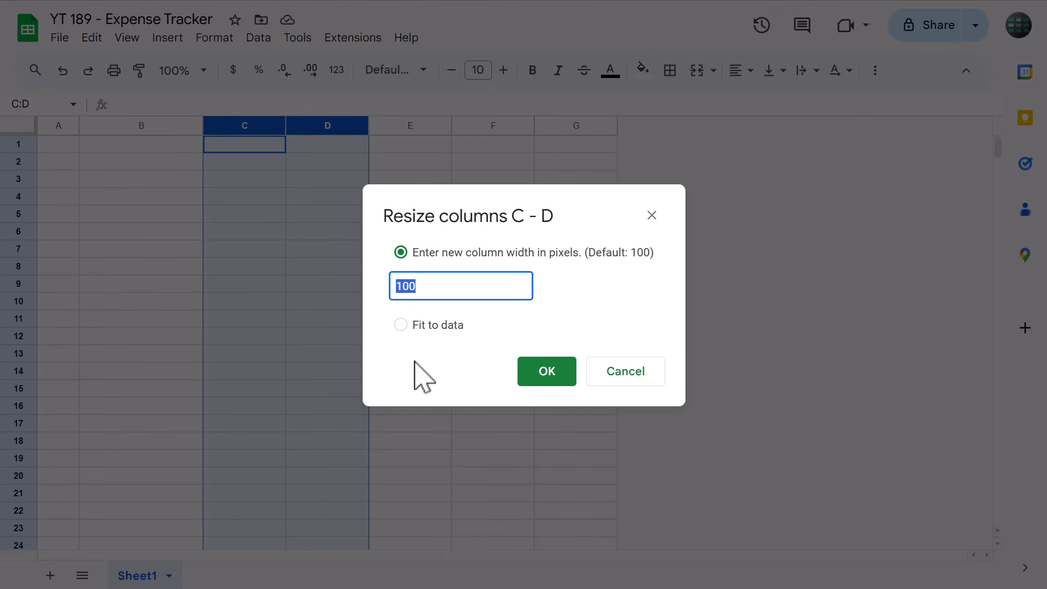
pyautogui.write('200')
pyautogui.click(535, 376)
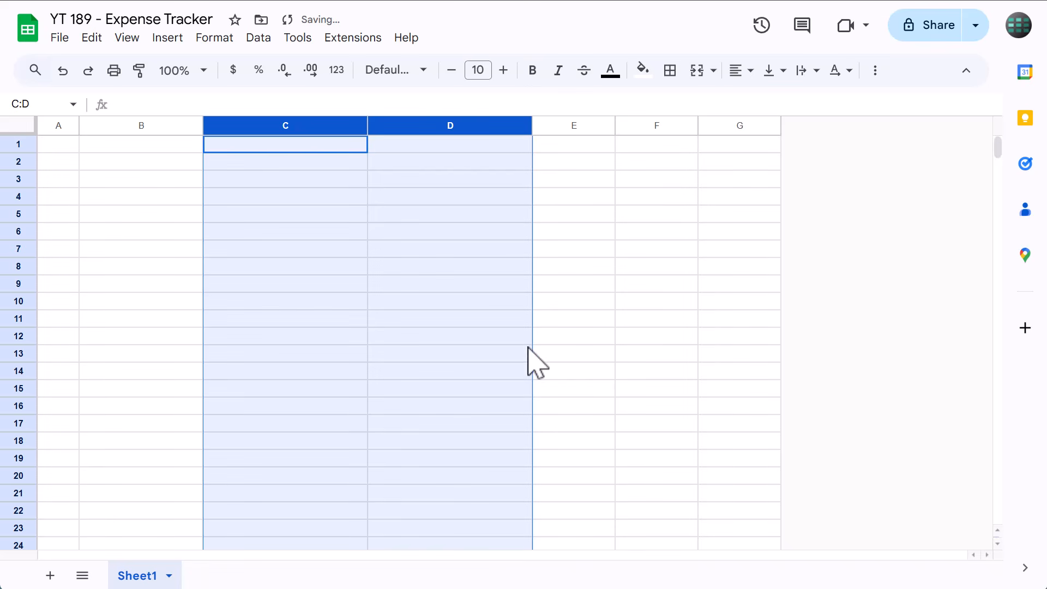
# Step: Select rows 1:1000 and set their height to 30 pixels
pyautogui.click(252, 234)
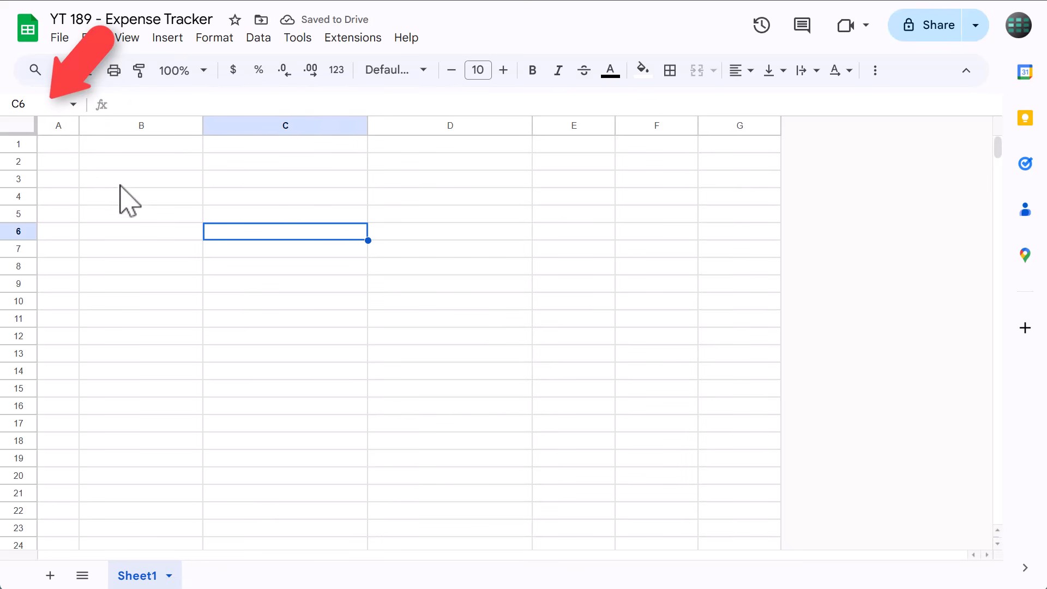
pyautogui.click(48, 104)
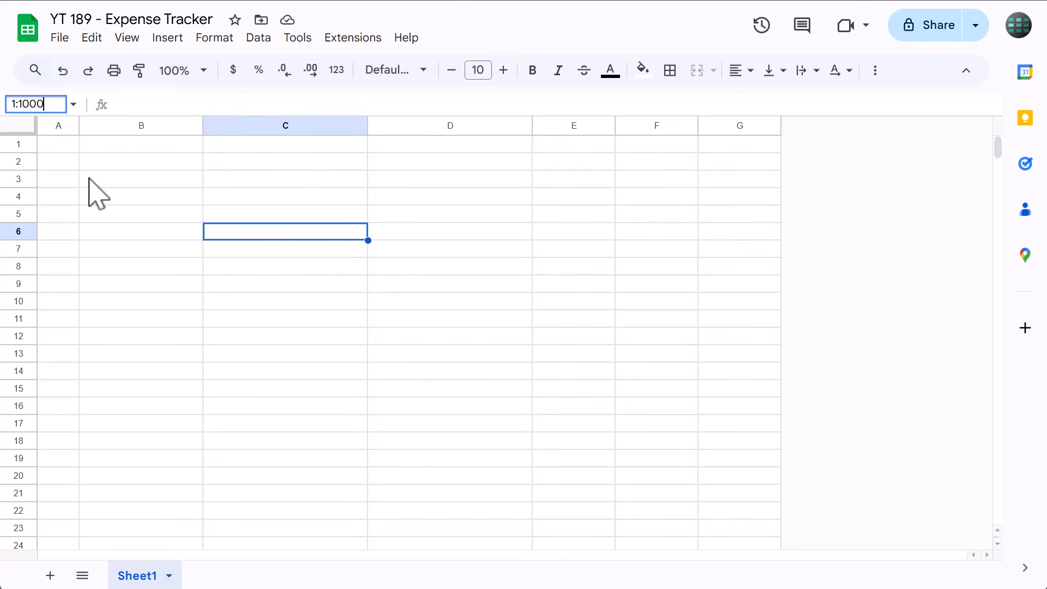
pyautogui.press('Return')
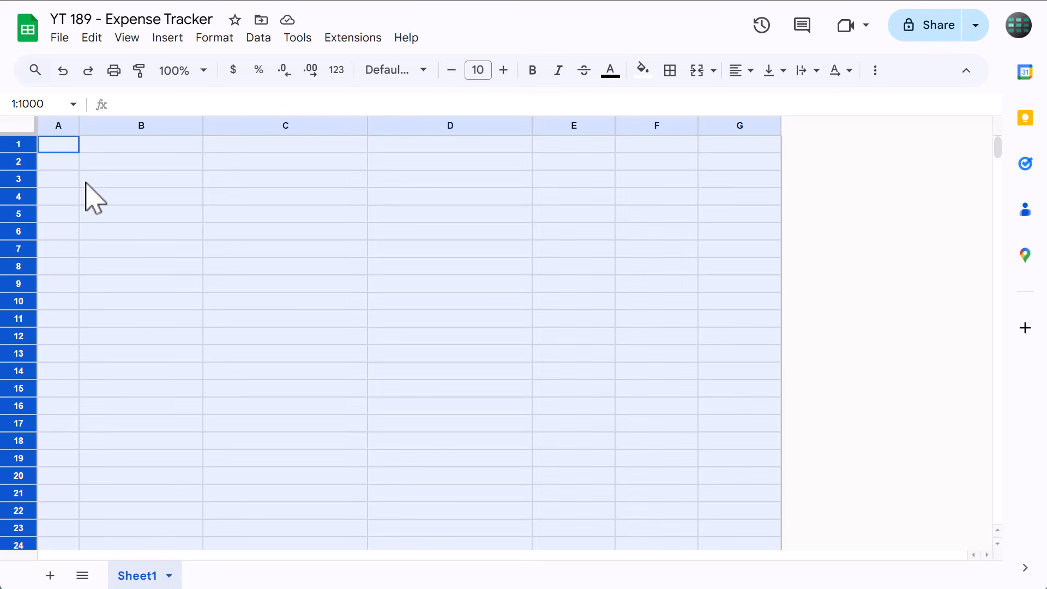
pyautogui.rightClick(24, 192)
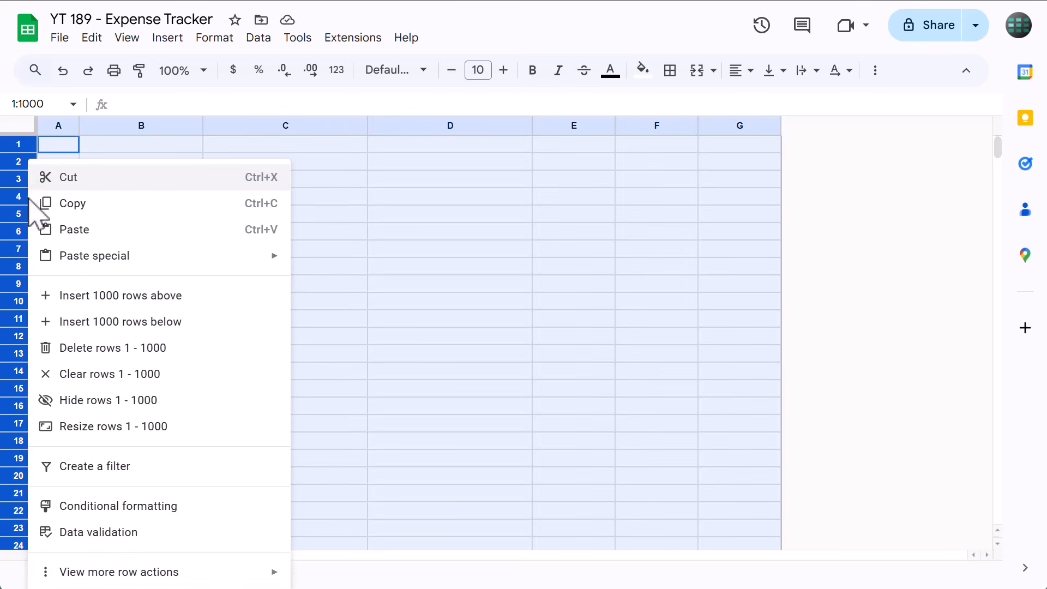
pyautogui.click(103, 427)
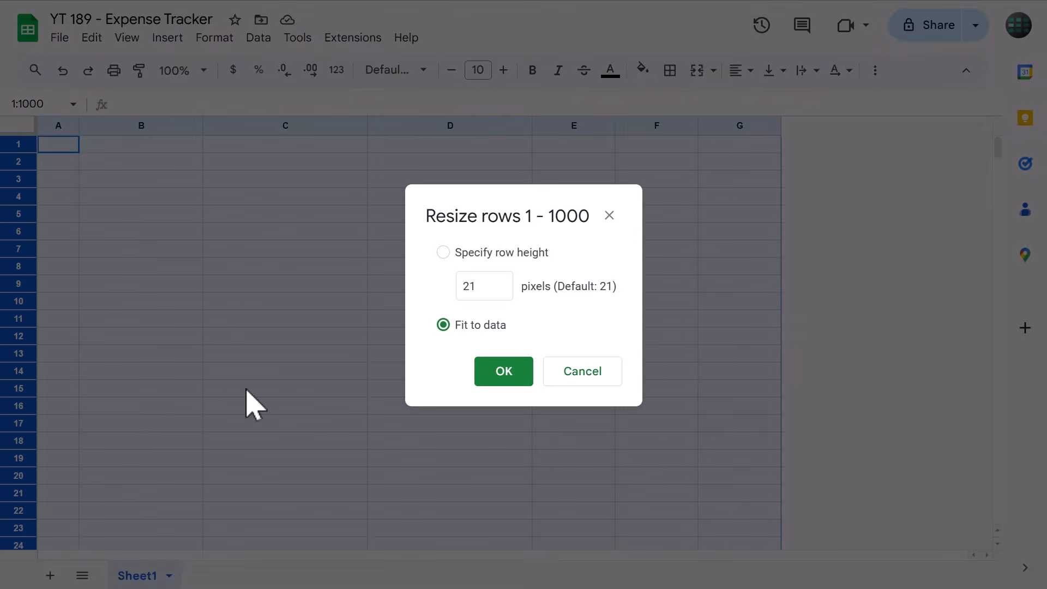
pyautogui.doubleClick(474, 286)
pyautogui.write('30')
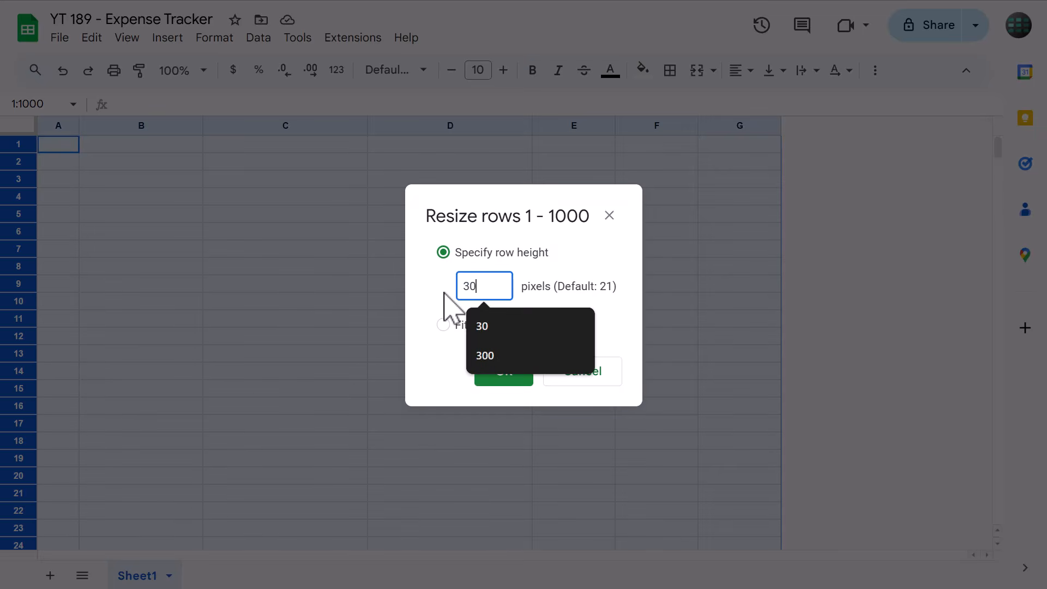
pyautogui.click(434, 306)
pyautogui.click(491, 378)
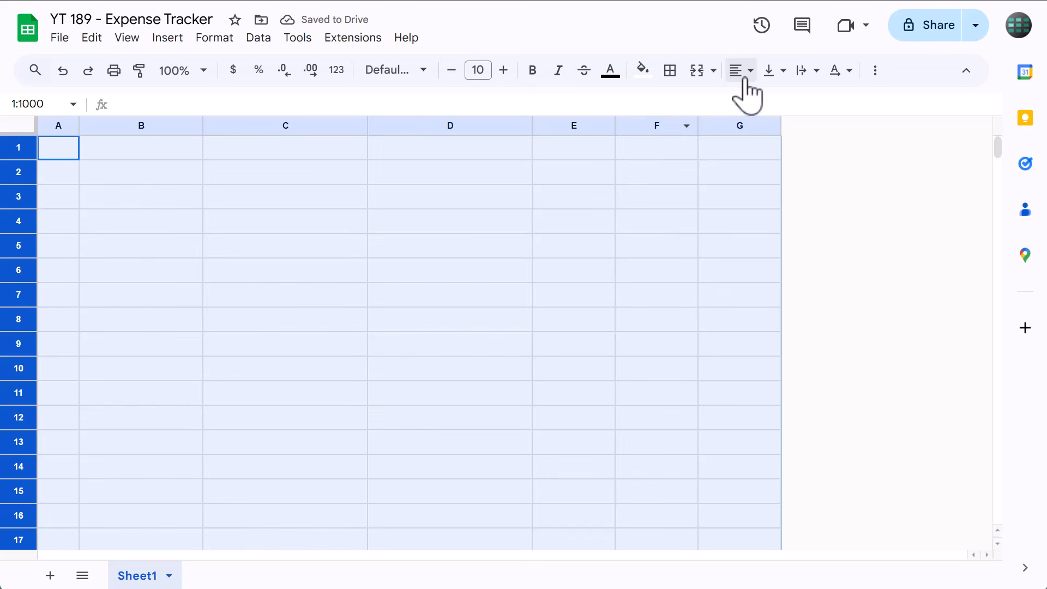
# Step: Align the cells of rows 1 to 1000 left horizontally and middle vertically
pyautogui.click(740, 75)
pyautogui.click(743, 101)
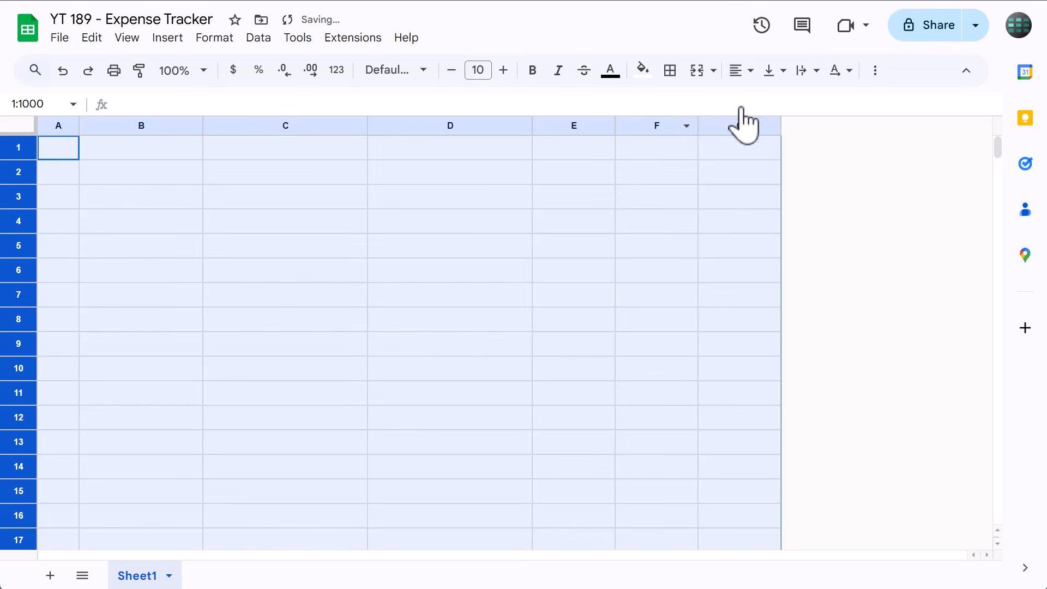
pyautogui.click(773, 81)
pyautogui.click(800, 101)
pyautogui.click(156, 199)
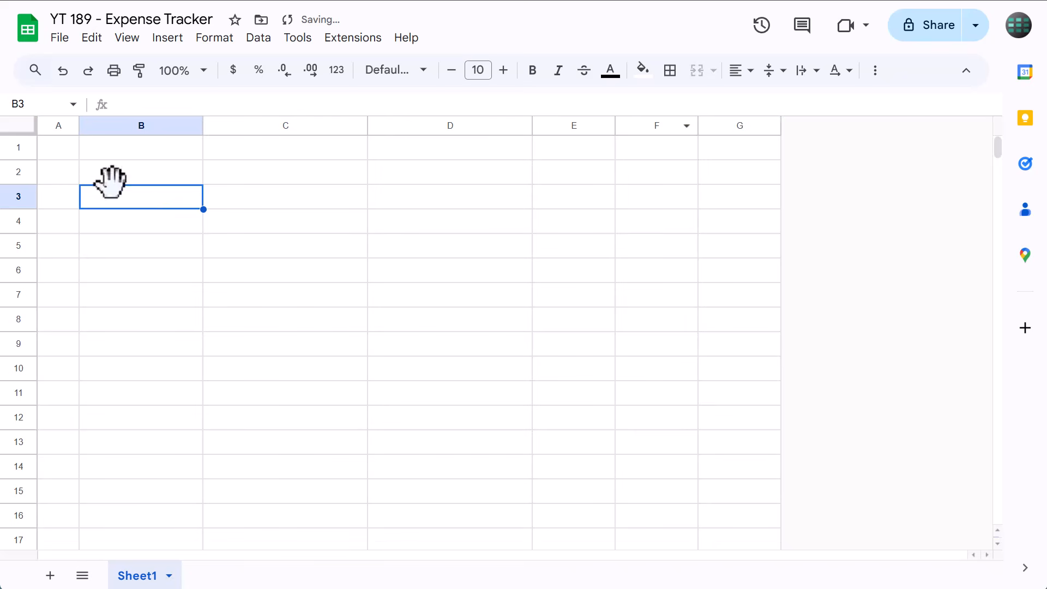
# Step: Set the height of rows 1, 3 and 14 to 15 pixels
pyautogui.click(18, 147)
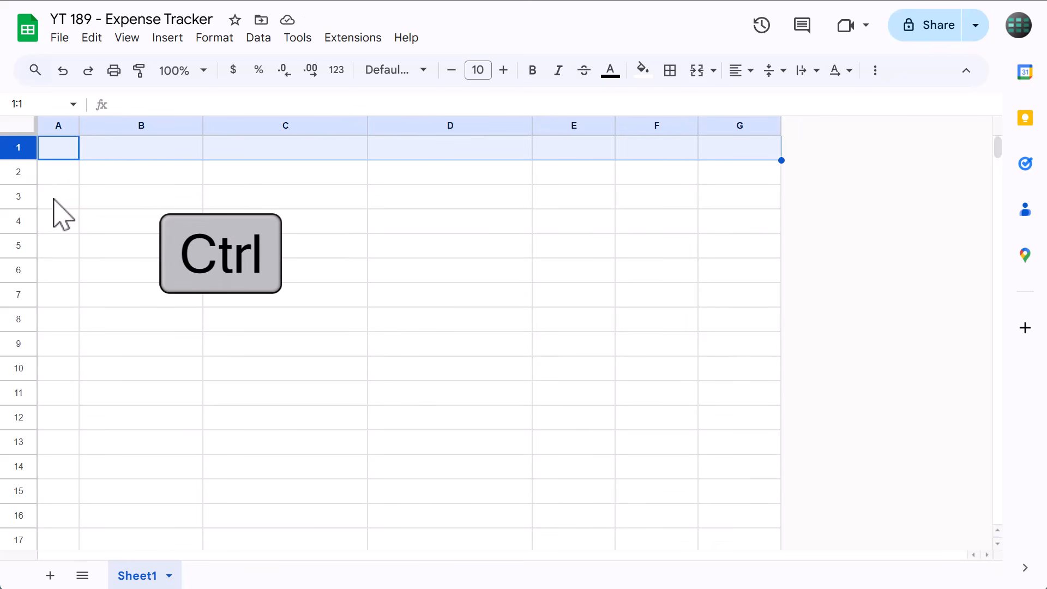
pyautogui.keyDown('ctrl'); pyautogui.click(18, 196); pyautogui.keyUp('ctrl')
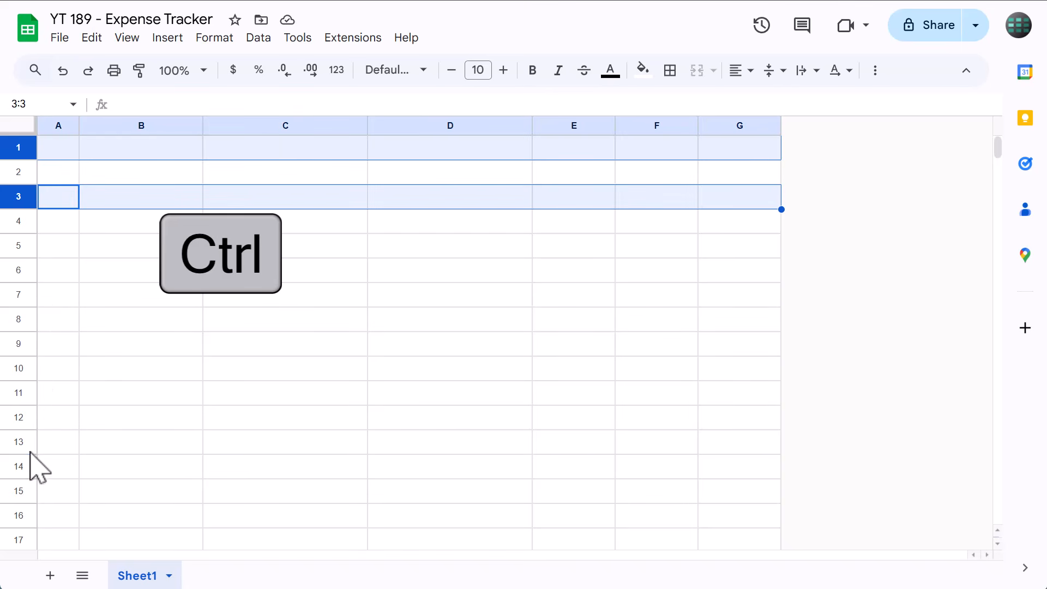
pyautogui.keyDown('ctrl'); pyautogui.click(19, 467); pyautogui.keyUp('ctrl')
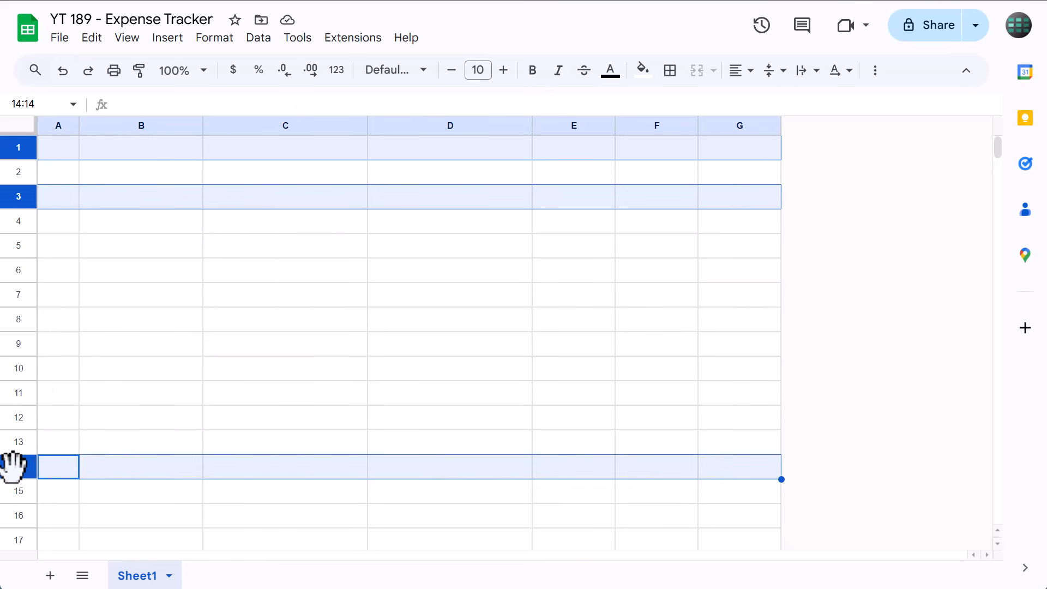
pyautogui.rightClick(12, 468)
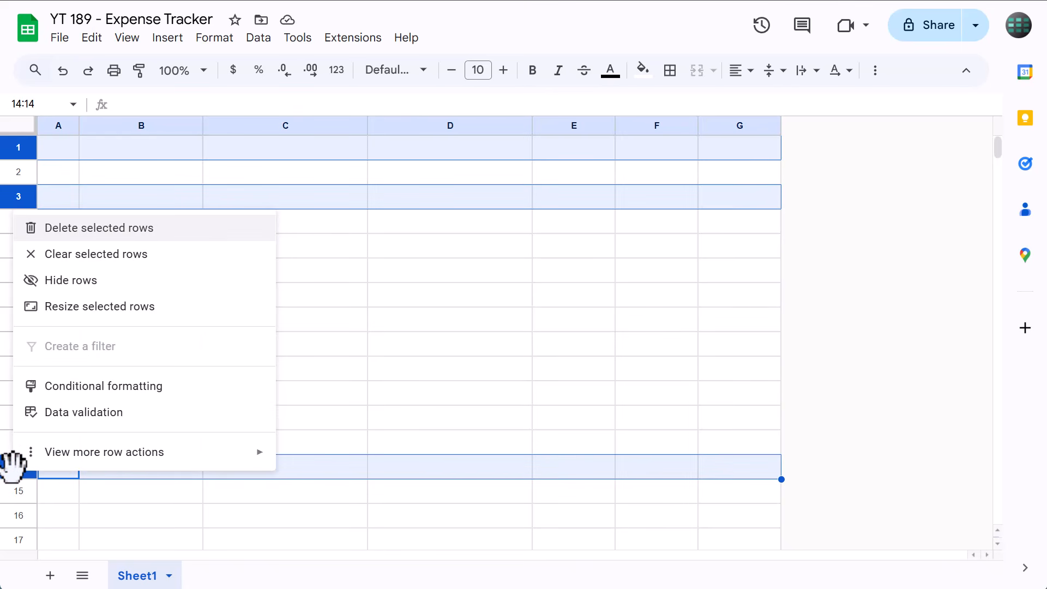
pyautogui.click(162, 315)
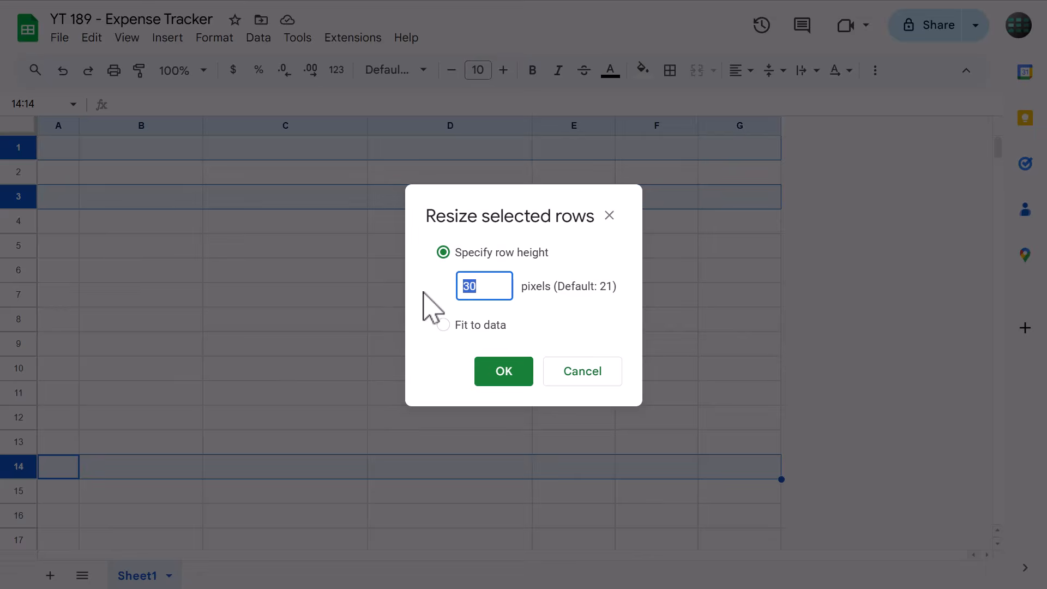
pyautogui.write('15')
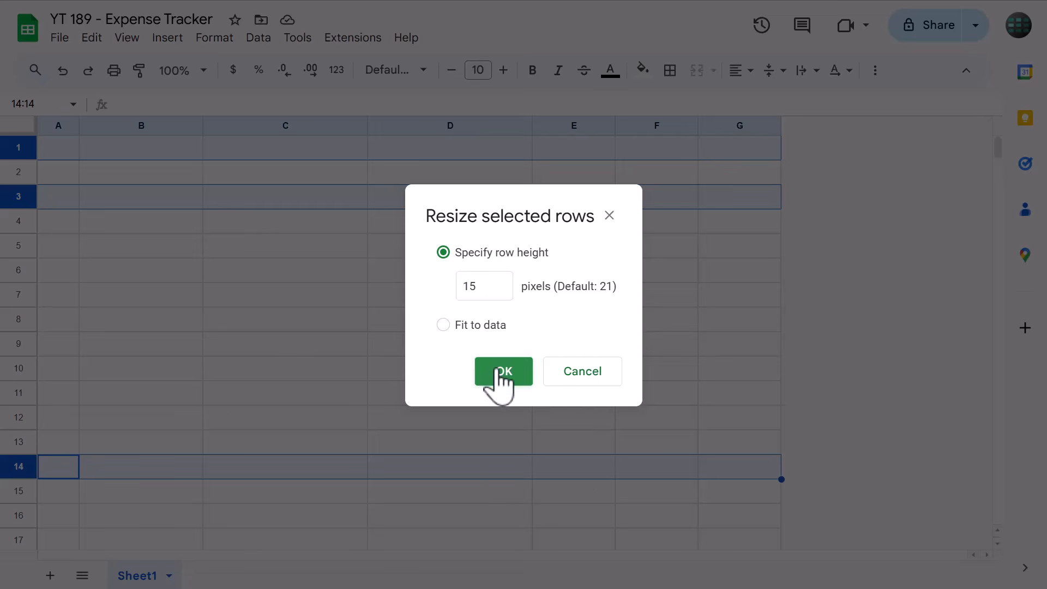
pyautogui.click(494, 371)
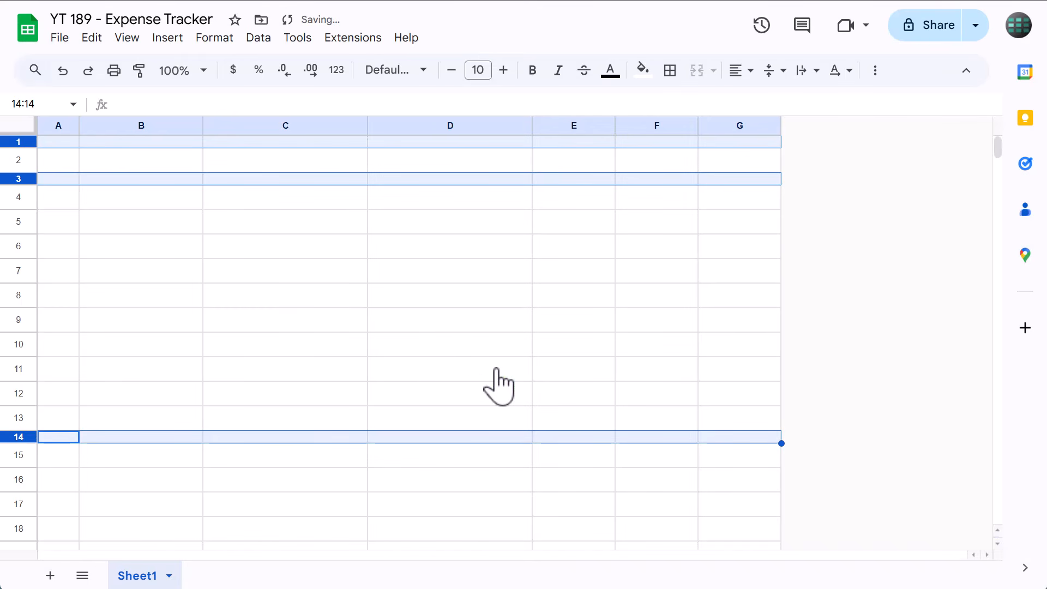
pyautogui.click(131, 208)
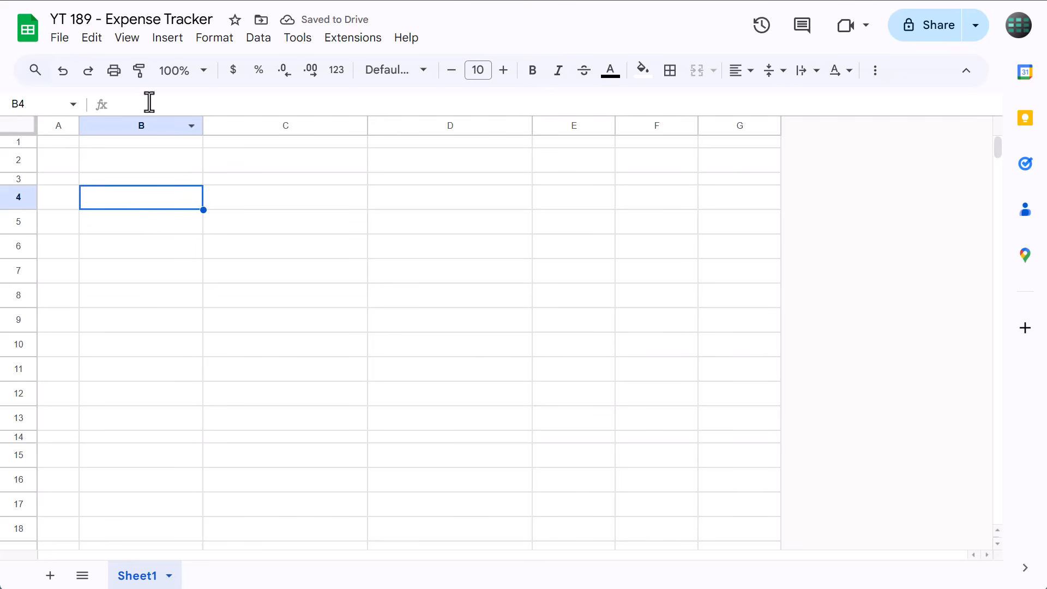
# Step: Hide the gridlines of the sheet
pyautogui.click(126, 37)
pyautogui.moveTo(153, 72)
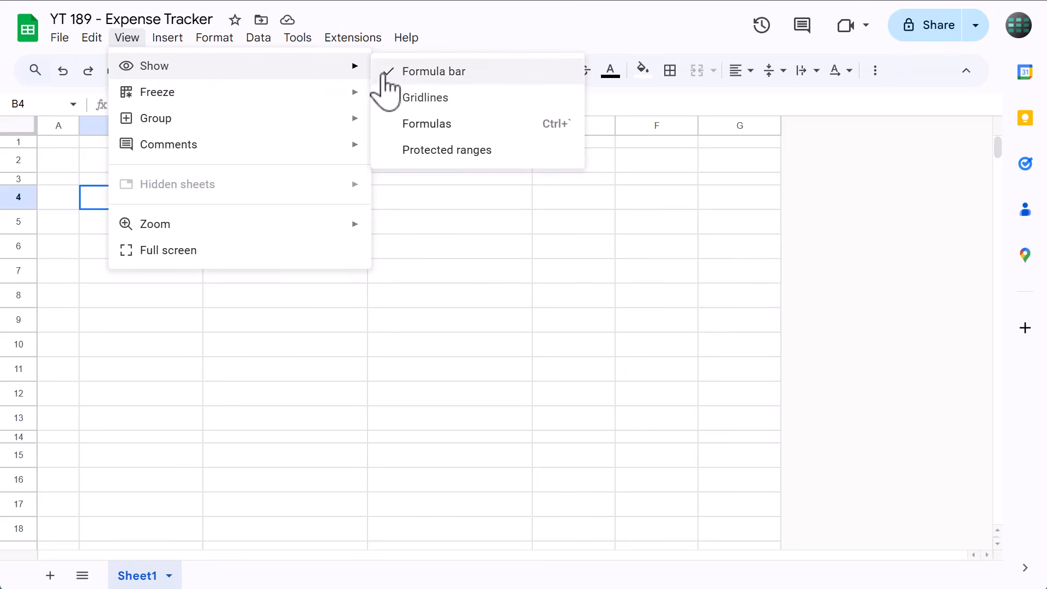
pyautogui.click(430, 105)
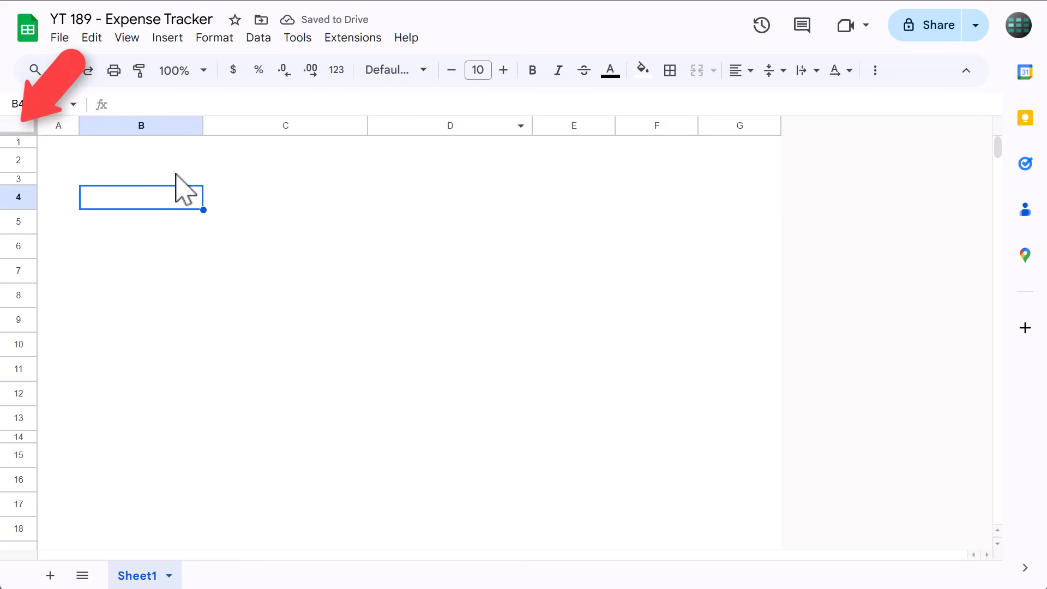
# Step: Fill the entire sheet with the lightest gray from the color palette
pyautogui.click(30, 130)
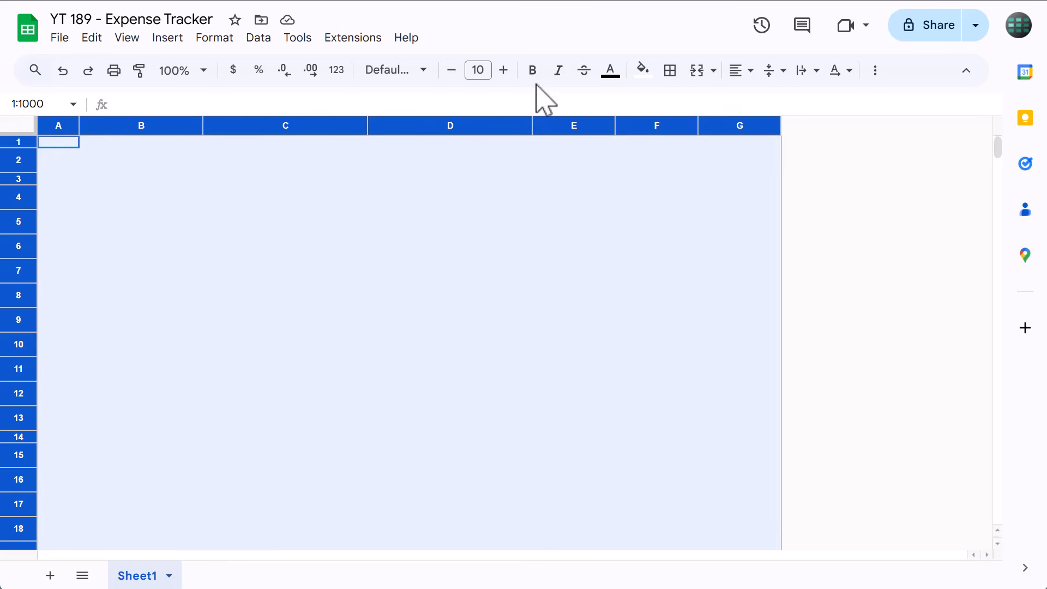
pyautogui.click(648, 69)
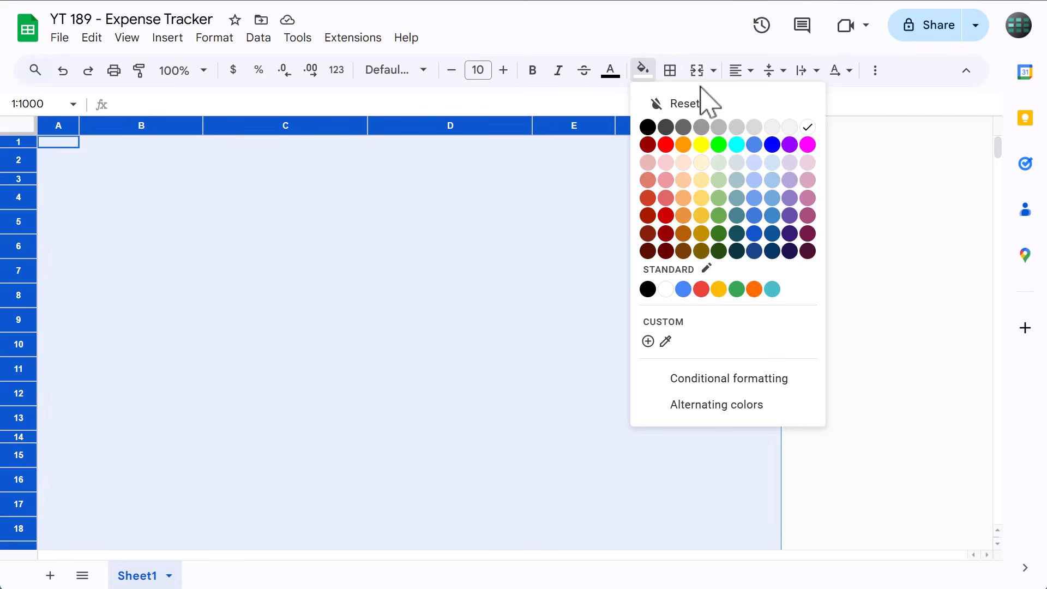
pyautogui.click(790, 130)
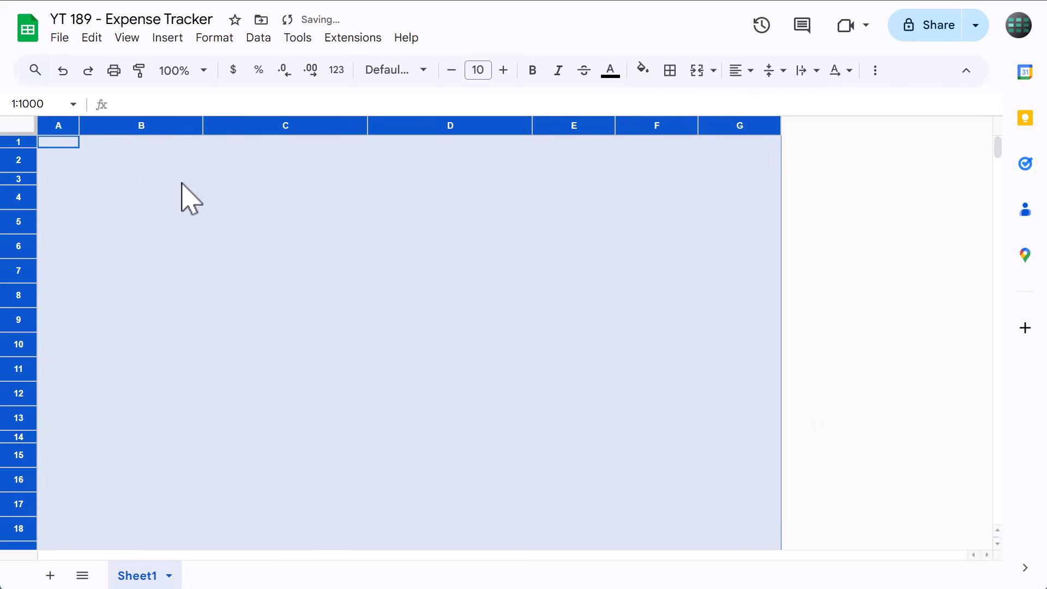
# Step: Apply all borders in medium gray to cells B2:C2
pyautogui.moveTo(137, 170); pyautogui.dragTo(264, 164)
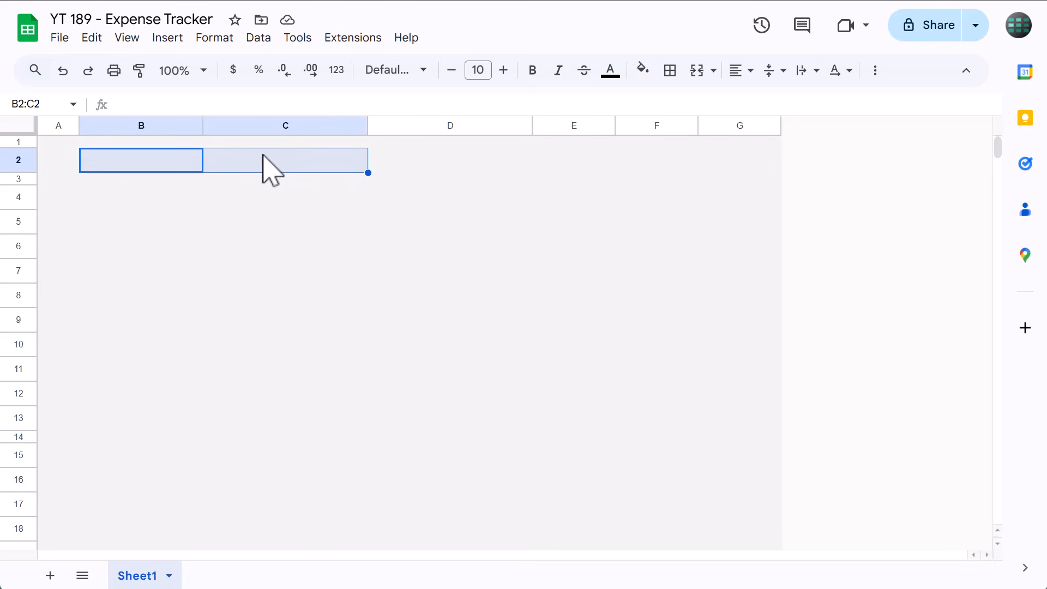
pyautogui.click(674, 76)
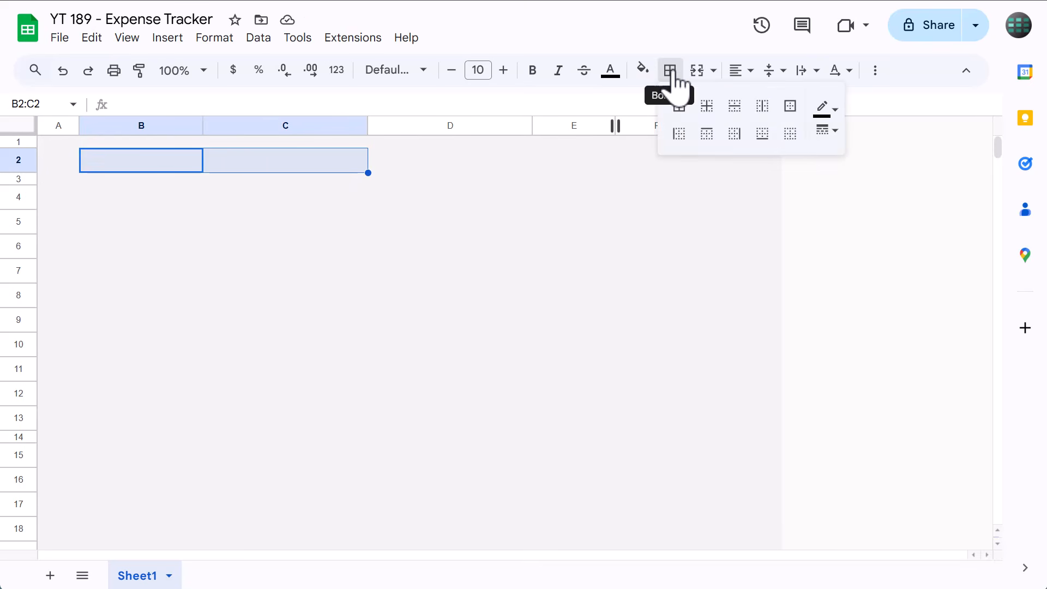
pyautogui.click(827, 109)
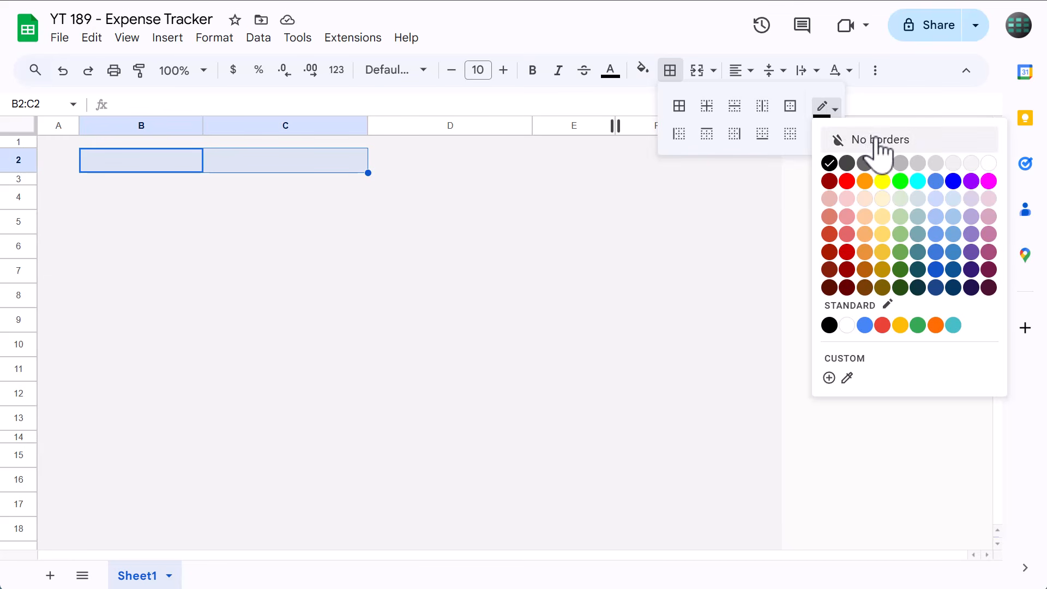
pyautogui.click(901, 165)
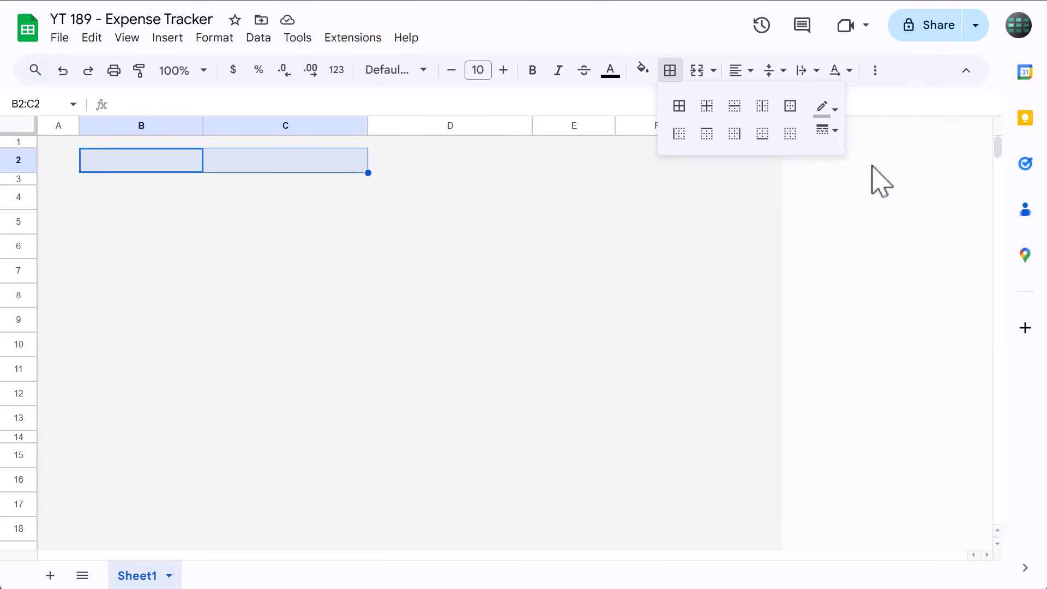
pyautogui.click(682, 109)
pyautogui.click(669, 74)
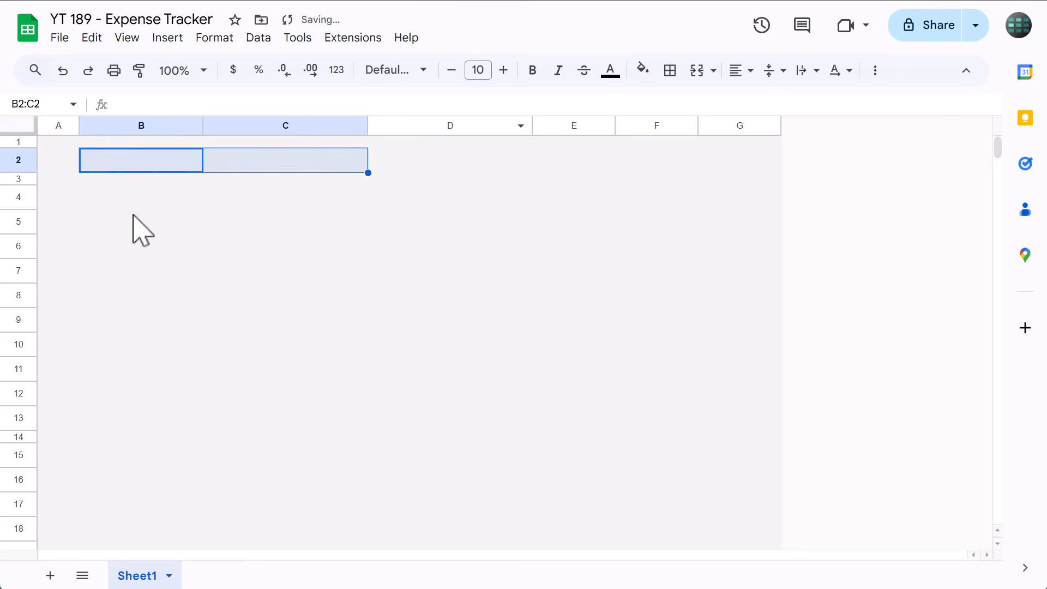
# Step: Add a gray outer border around the range B4:B13
pyautogui.moveTo(126, 204); pyautogui.dragTo(133, 420)
pyautogui.click(670, 74)
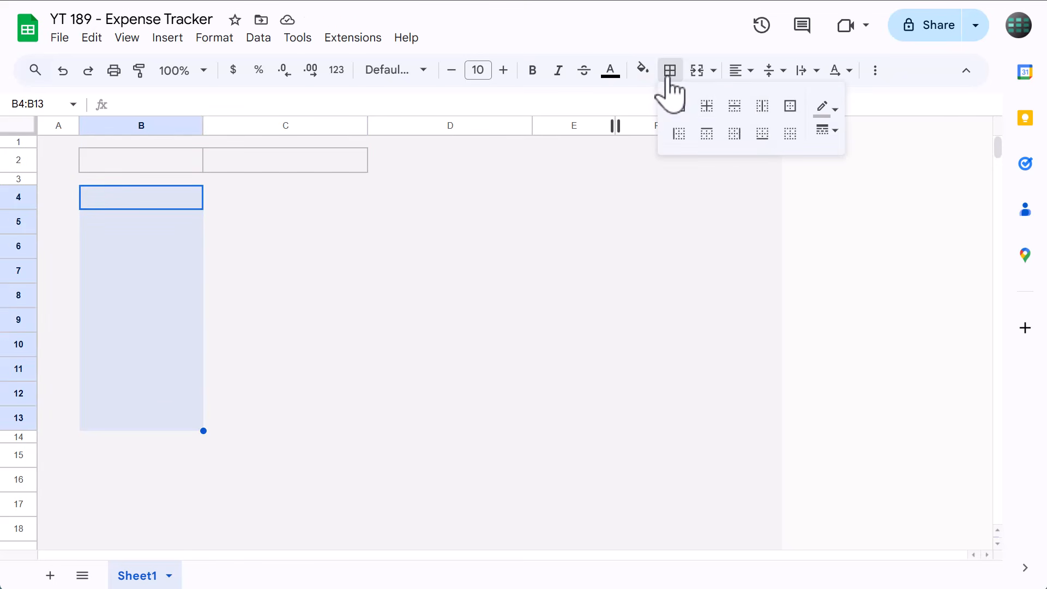
pyautogui.click(791, 108)
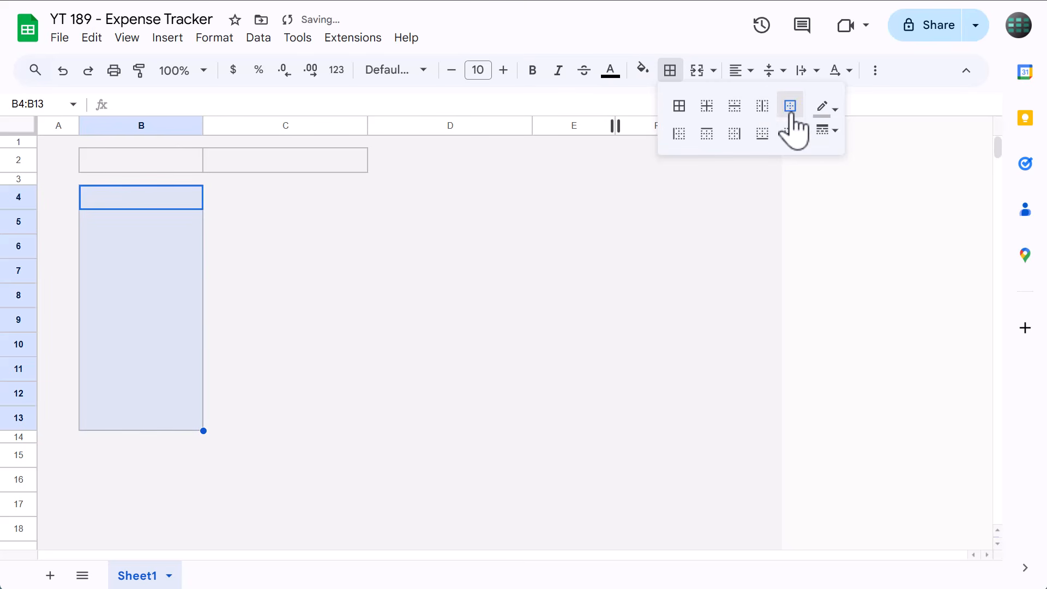
pyautogui.click(670, 74)
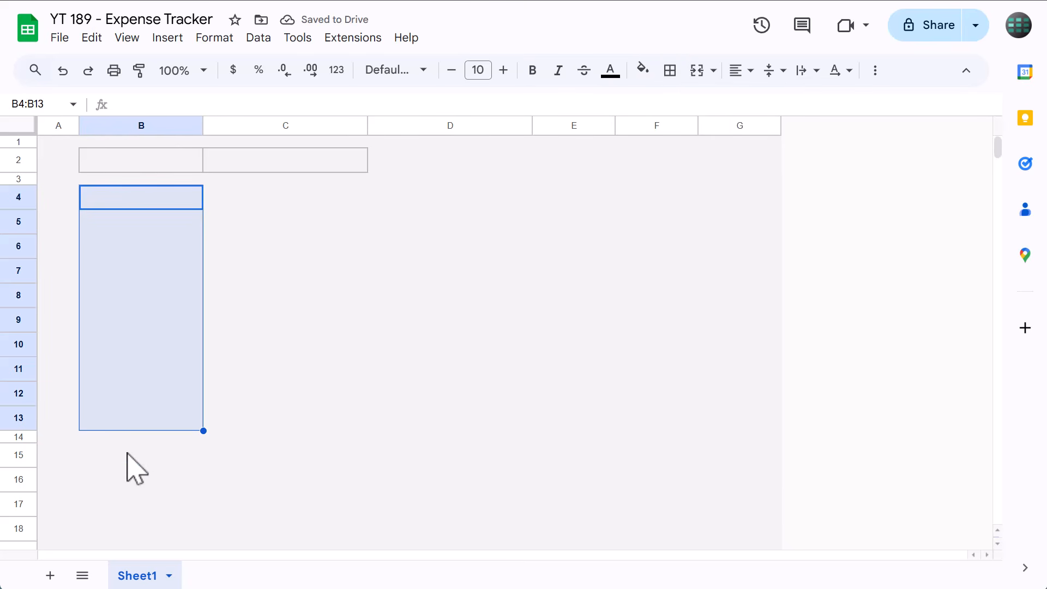
# Step: Add a gray outer border around the header range B15:E15
pyautogui.moveTo(127, 453); pyautogui.dragTo(561, 453)
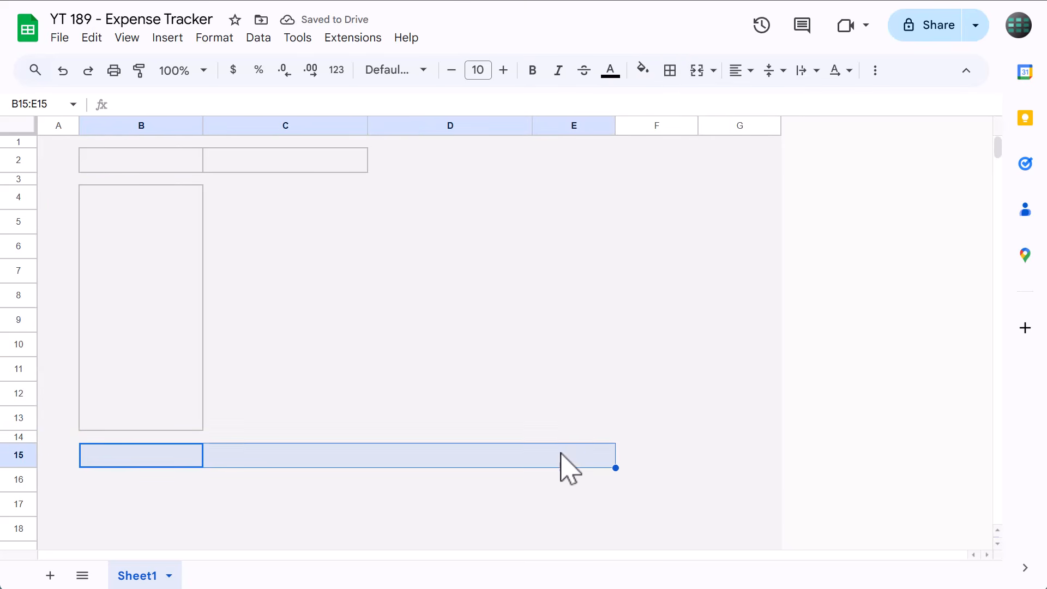
pyautogui.click(669, 70)
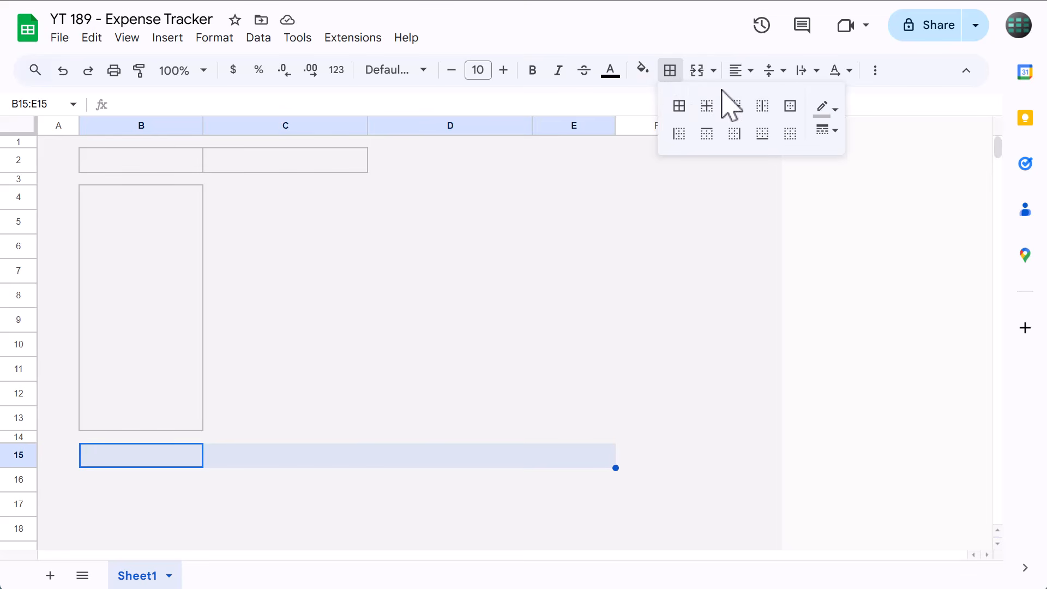
pyautogui.click(791, 106)
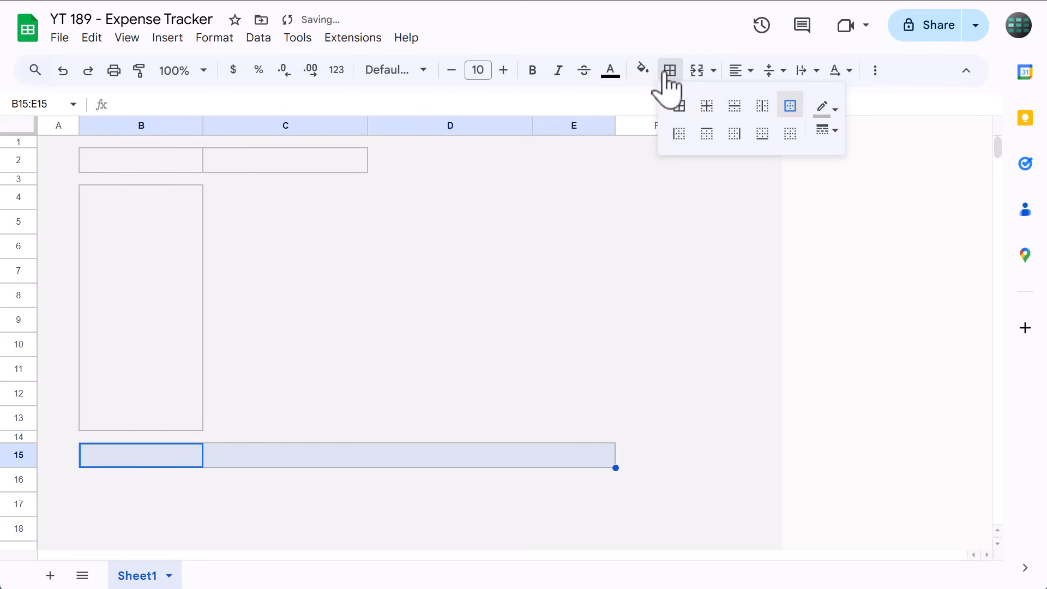
pyautogui.click(670, 71)
# Step: Add a gray outer border around the range B16:E500 and reset its fill color
pyautogui.click(50, 104)
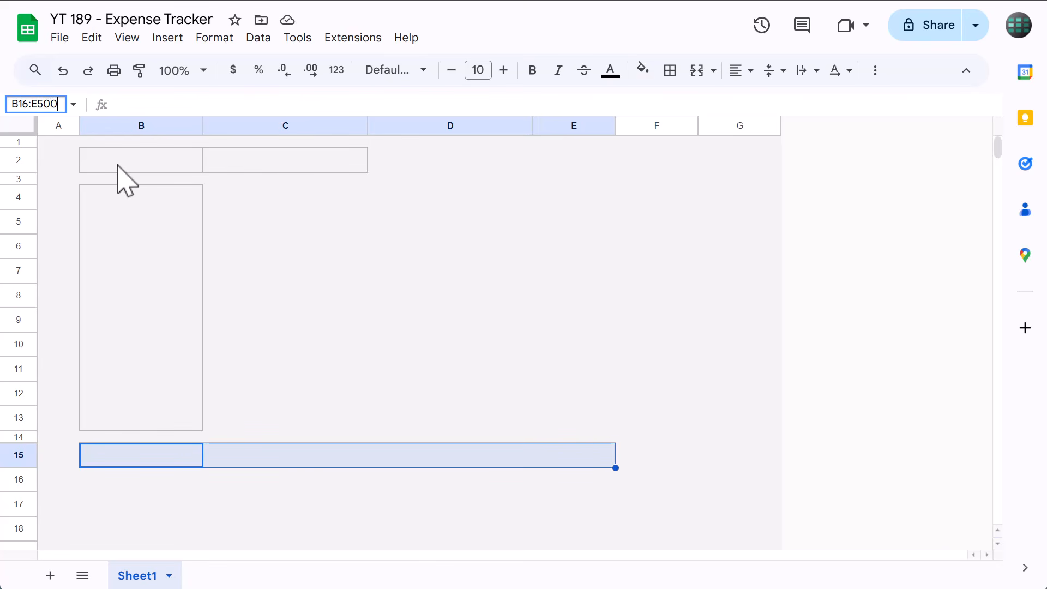
pyautogui.press('Return')
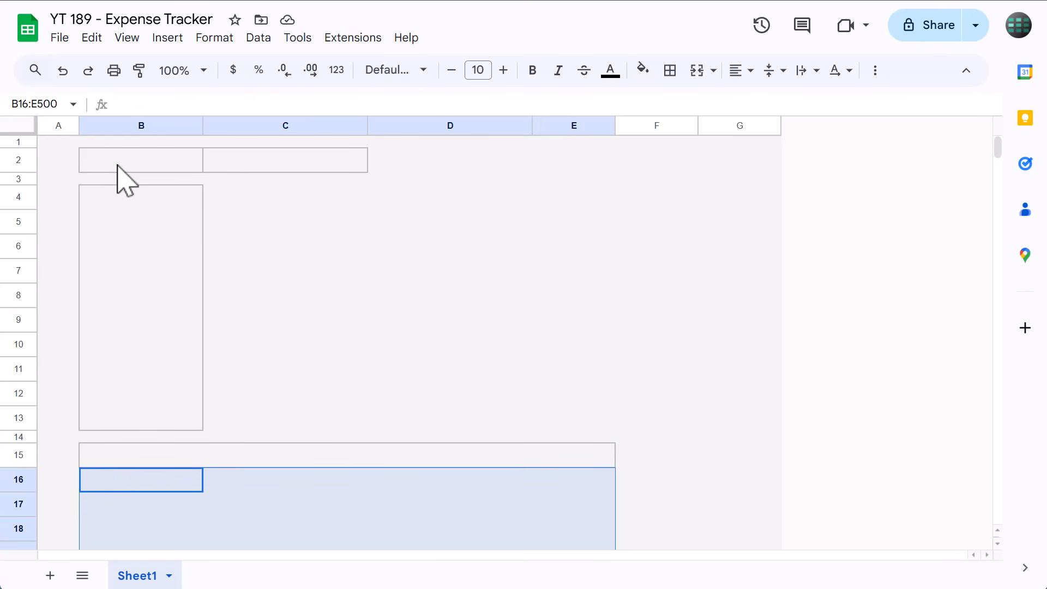
pyautogui.click(670, 70)
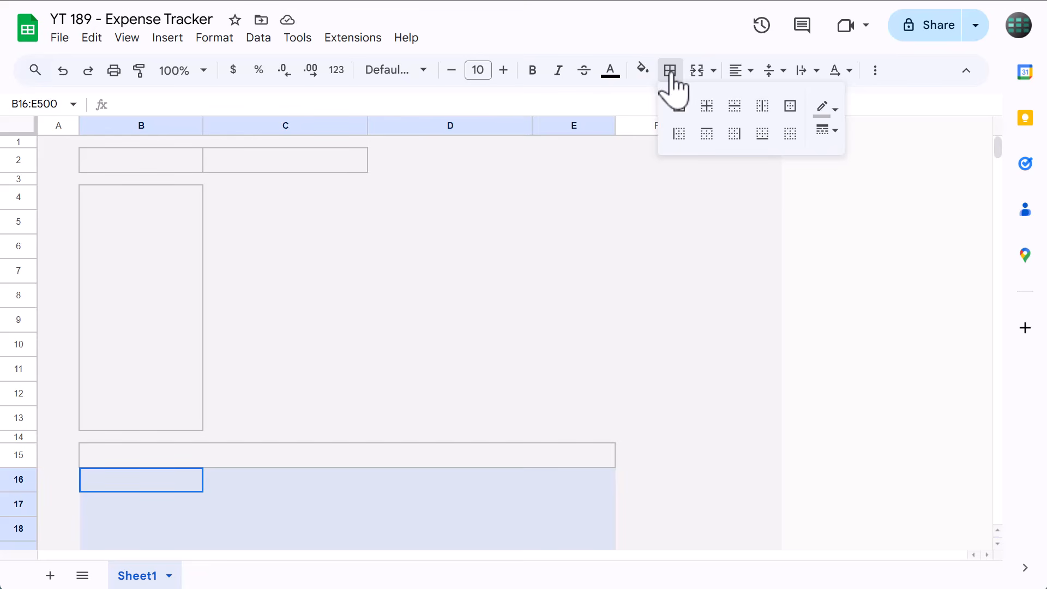
pyautogui.click(791, 106)
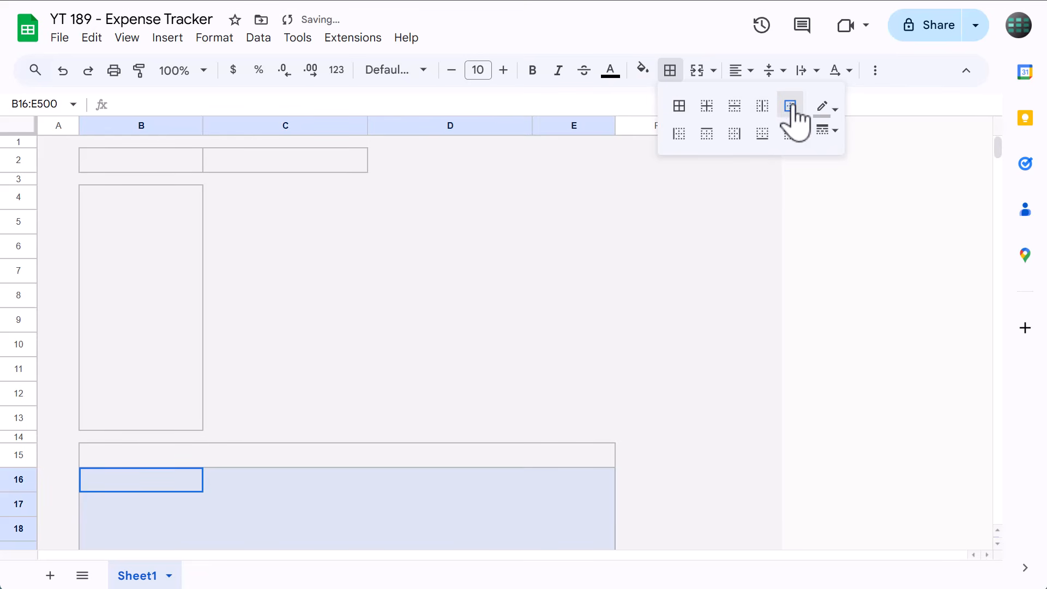
pyautogui.click(643, 70)
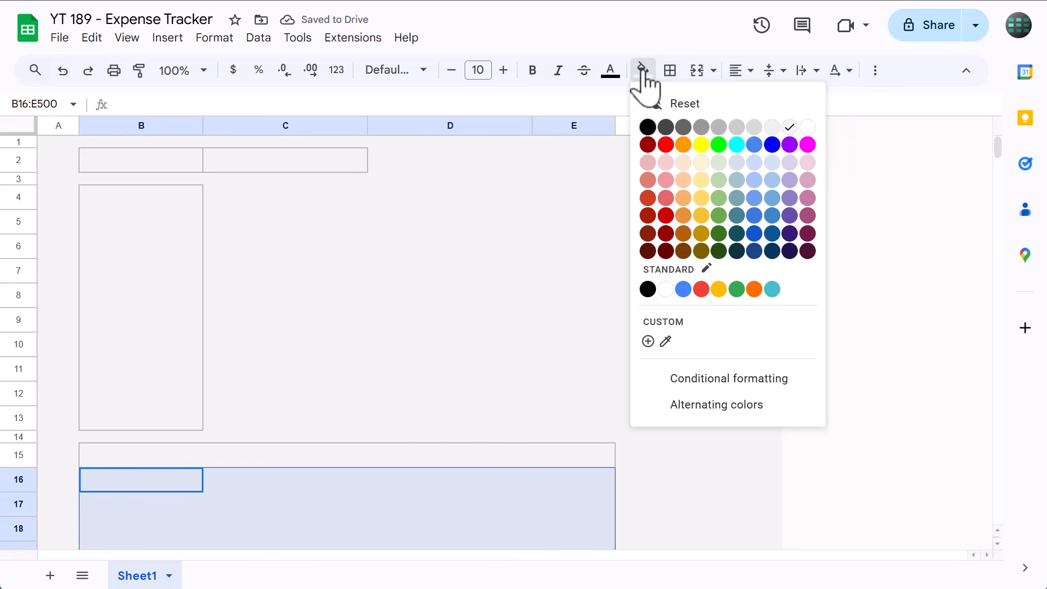
pyautogui.click(657, 105)
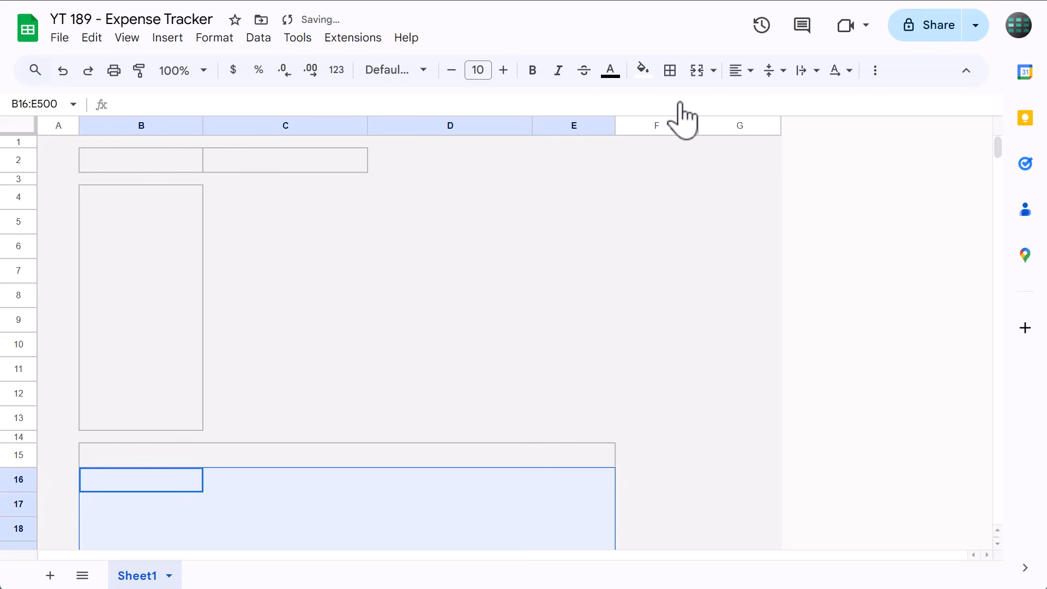
pyautogui.click(313, 274)
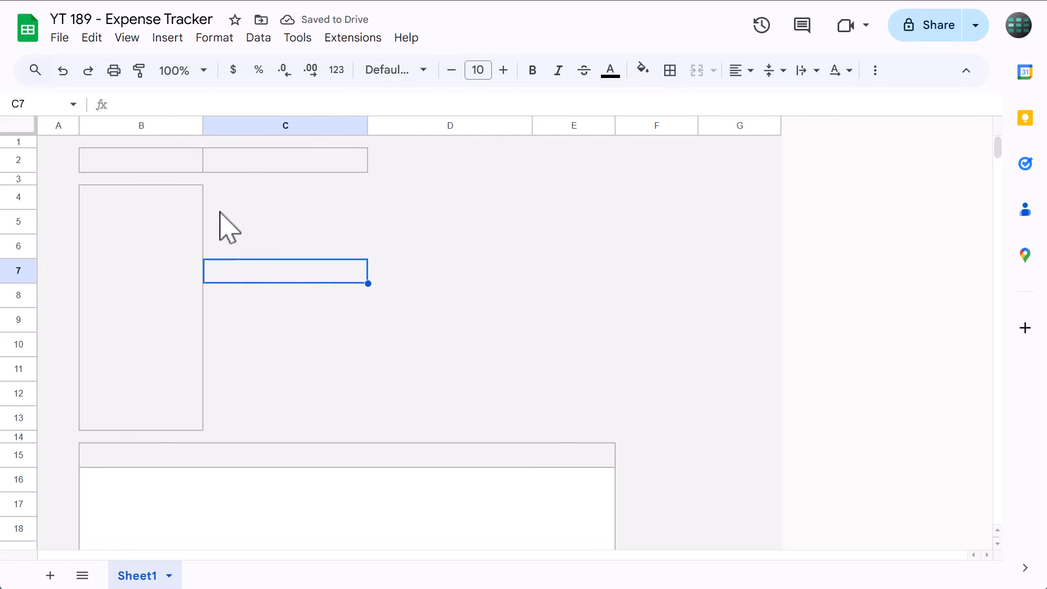
# Step: Make cell B2 bold and fill it with the lightest blue
pyautogui.click(146, 162)
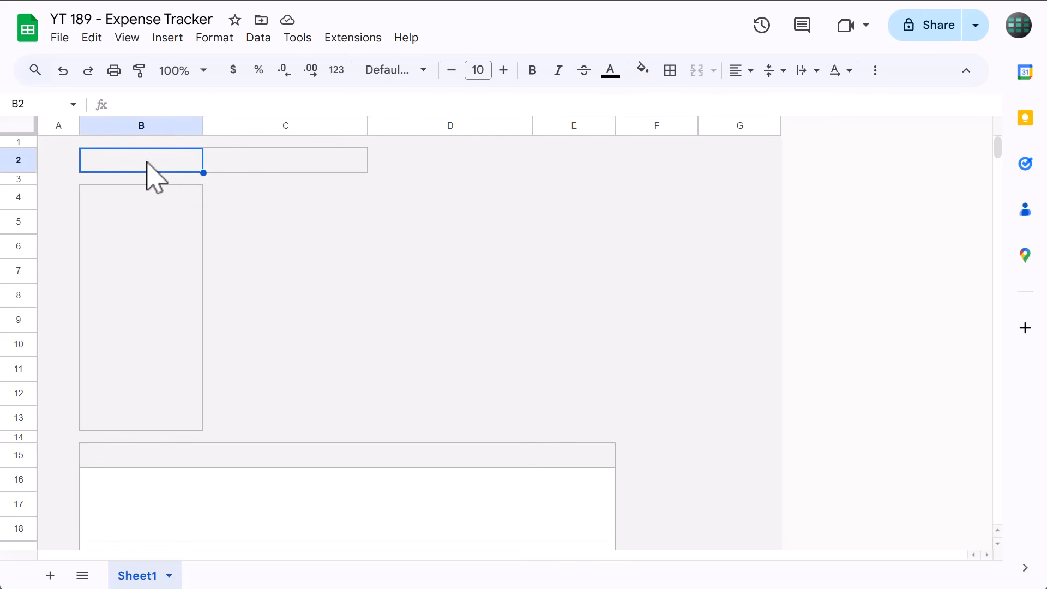
pyautogui.click(532, 71)
pyautogui.click(646, 72)
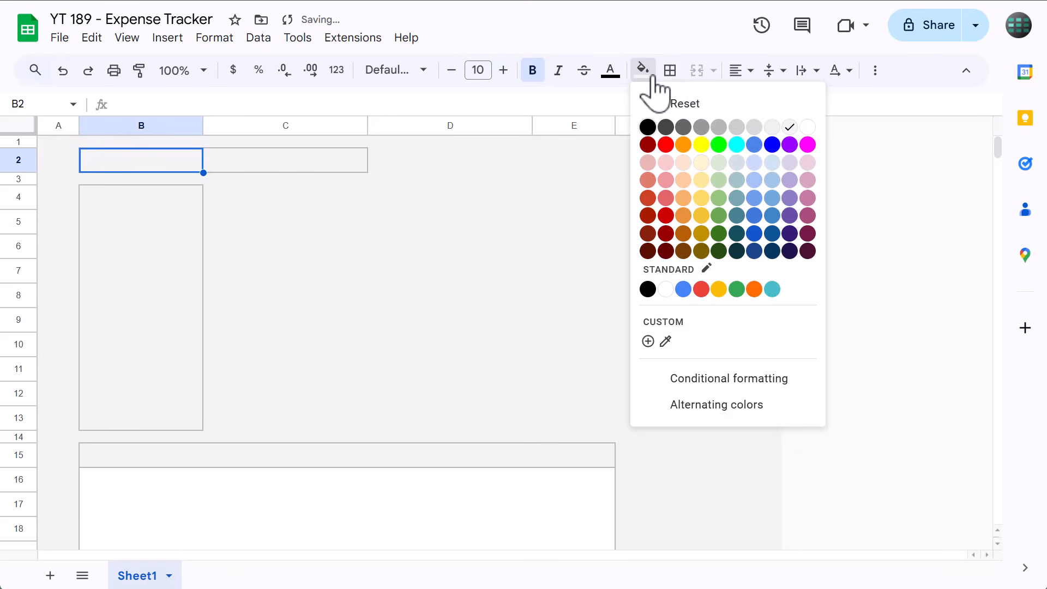
pyautogui.click(772, 164)
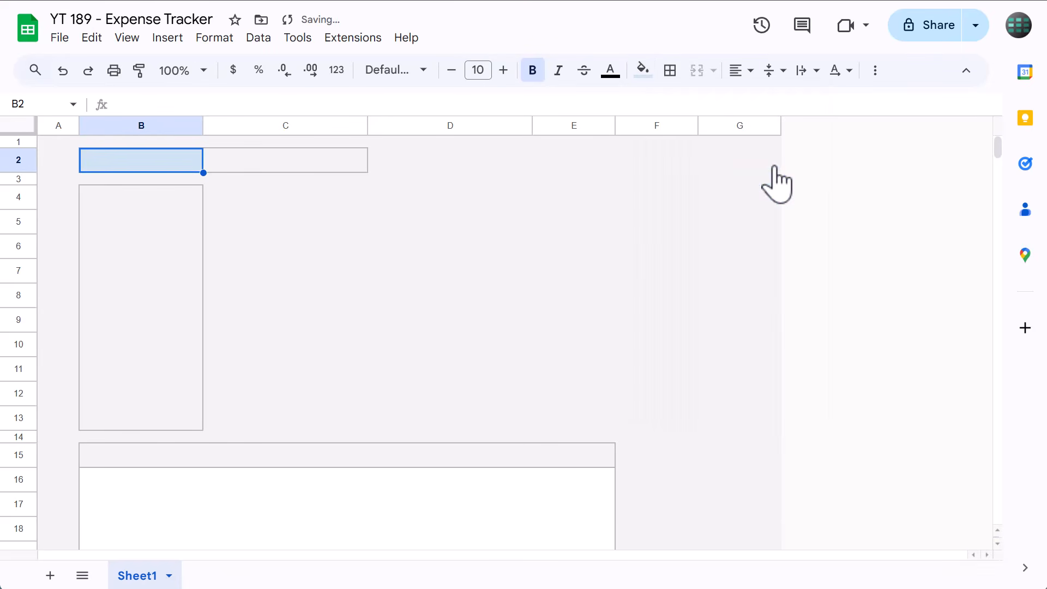
# Step: Make cell C2 bold, set its text color to dark blue 2 and reset its fill color
pyautogui.click(306, 163)
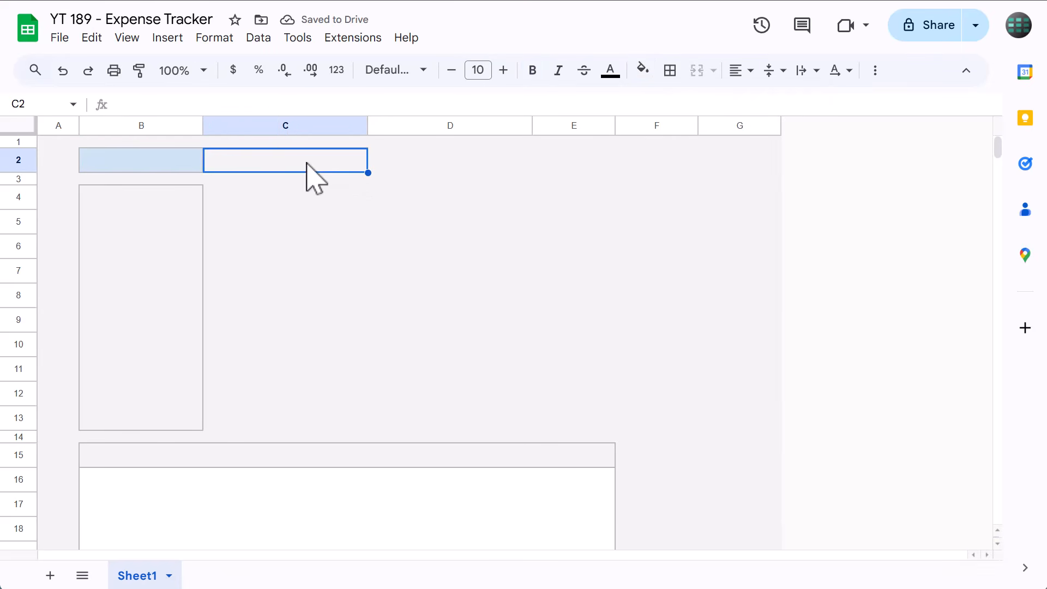
pyautogui.click(533, 71)
pyautogui.click(609, 72)
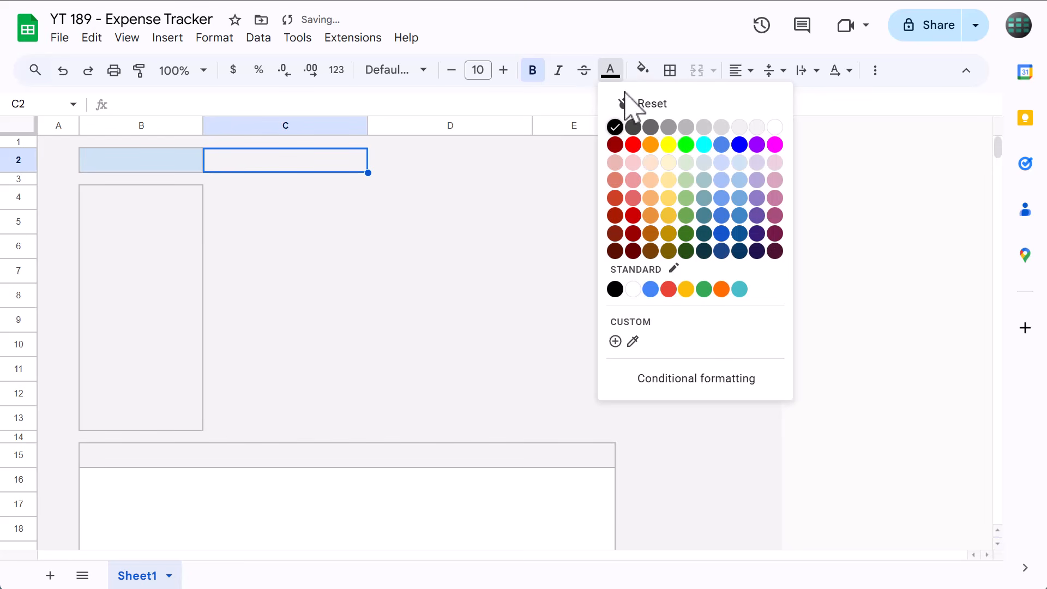
pyautogui.click(740, 234)
pyautogui.click(645, 81)
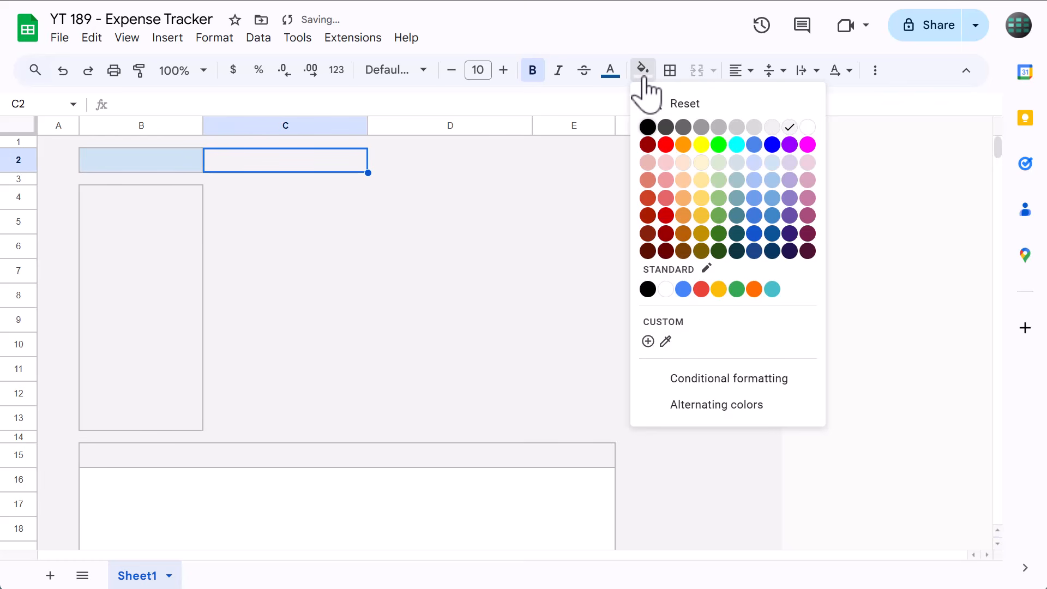
pyautogui.click(664, 101)
# Step: Right-align cell C2 and apply the Accounting number format to it
pyautogui.click(738, 71)
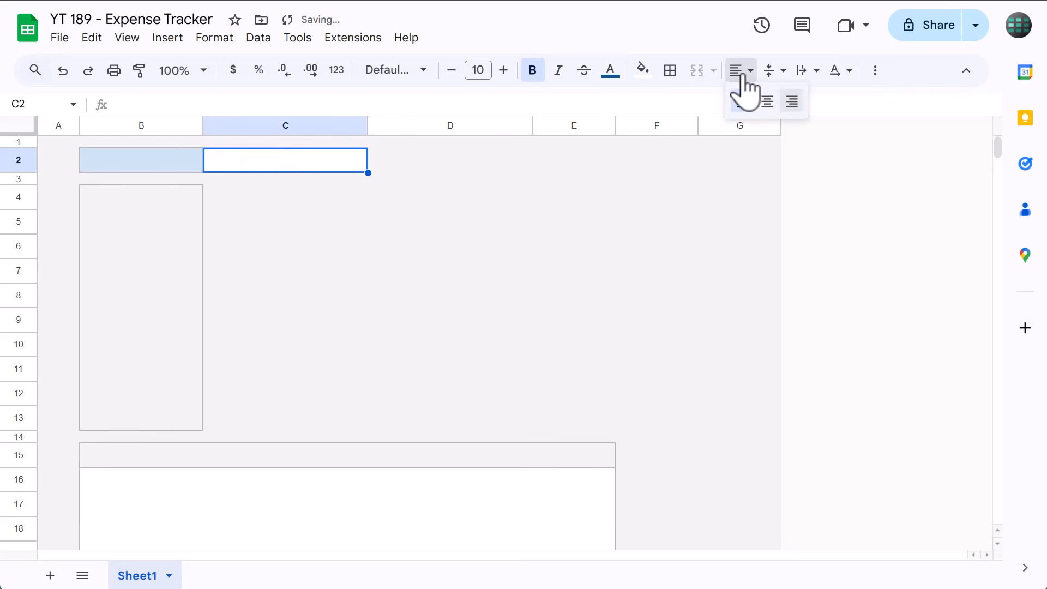
pyautogui.click(790, 101)
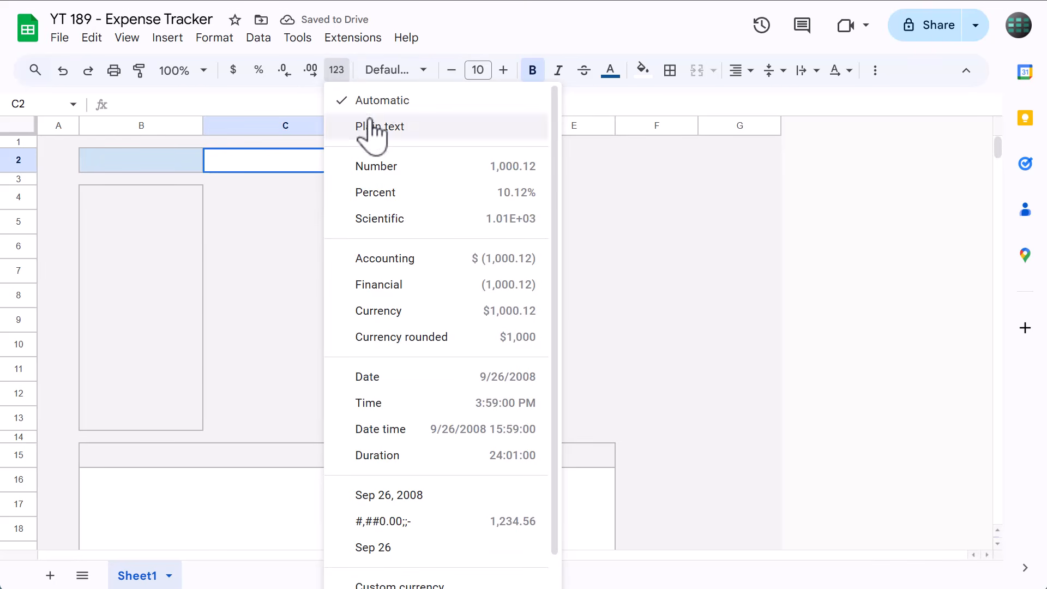
pyautogui.click(391, 258)
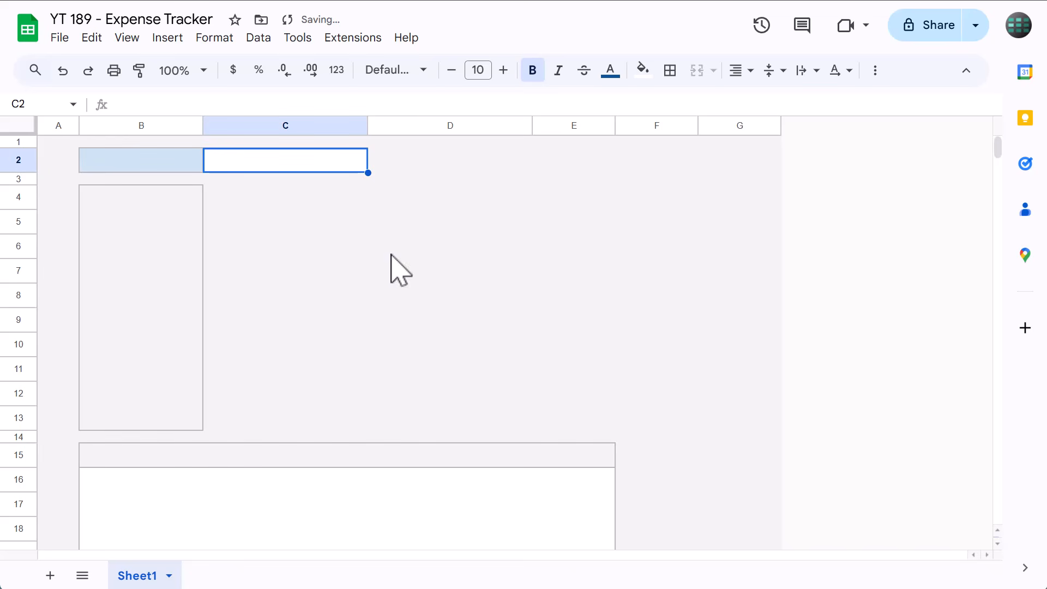
# Step: Make the range B4:B13 bold and fill it with light gray
pyautogui.click(163, 203)
pyautogui.moveTo(163, 203); pyautogui.dragTo(178, 428)
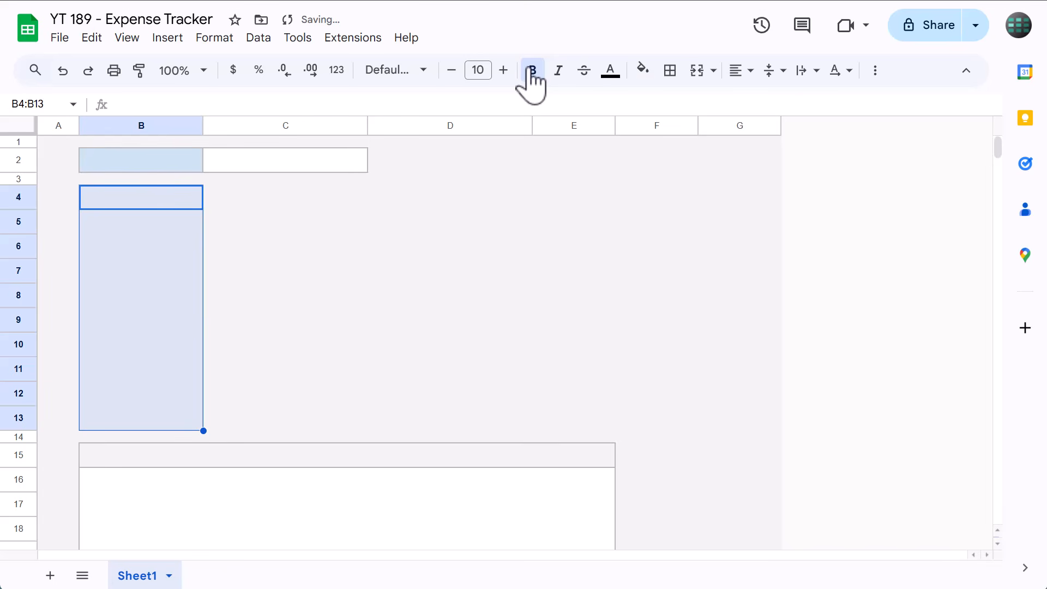
pyautogui.click(643, 70)
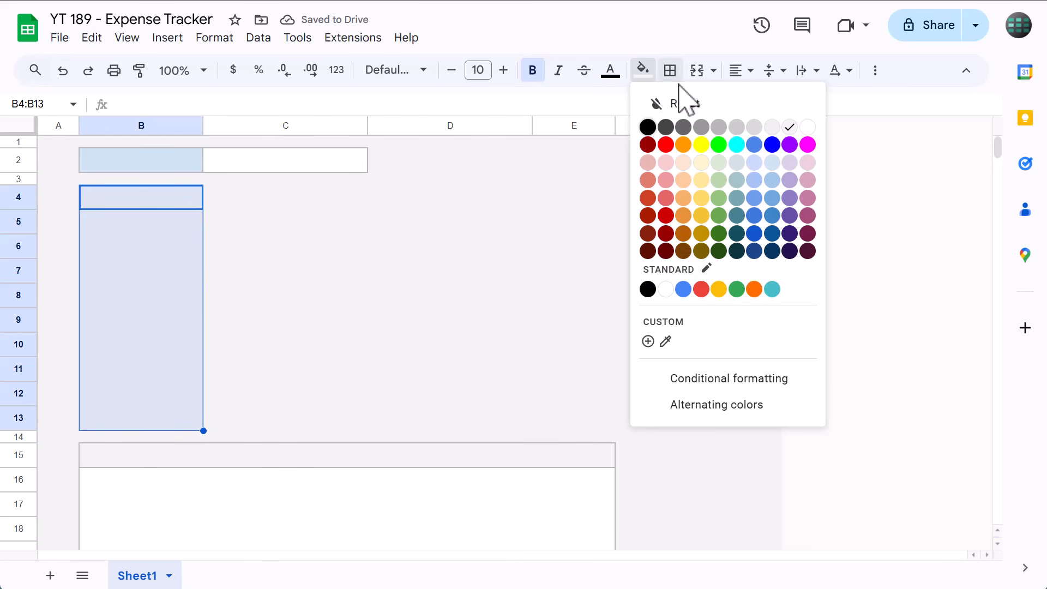
pyautogui.click(745, 129)
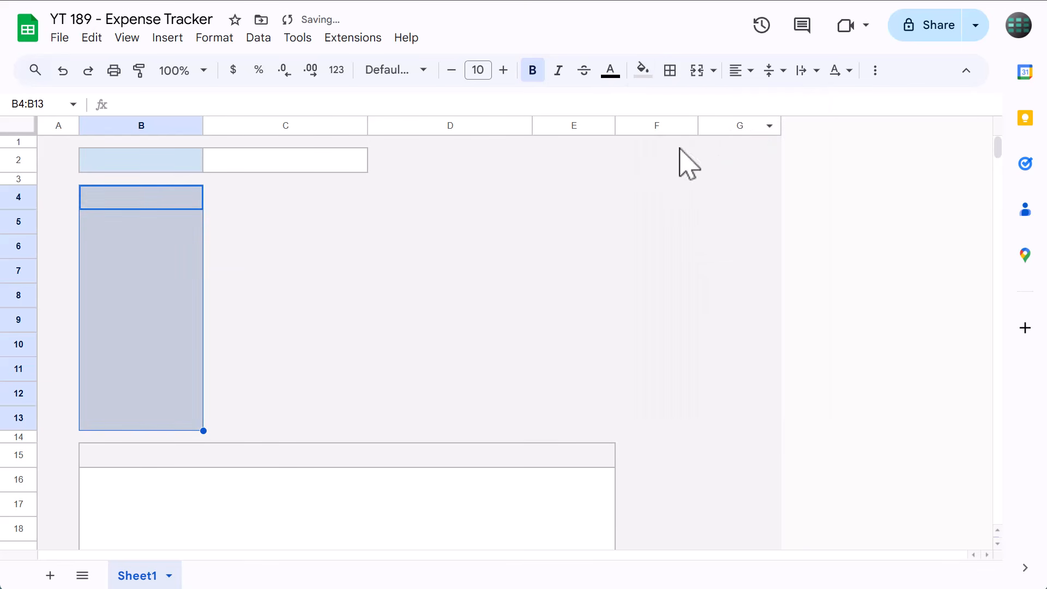
# Step: Reset the fill color of the range C4:E13
pyautogui.moveTo(289, 199); pyautogui.dragTo(555, 414)
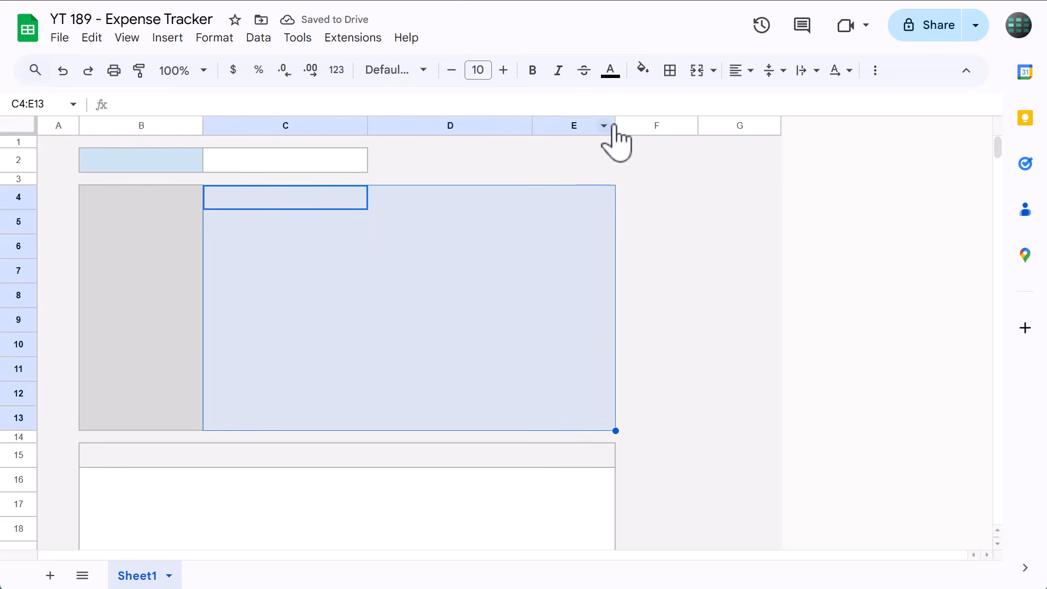
pyautogui.click(646, 74)
pyautogui.click(657, 103)
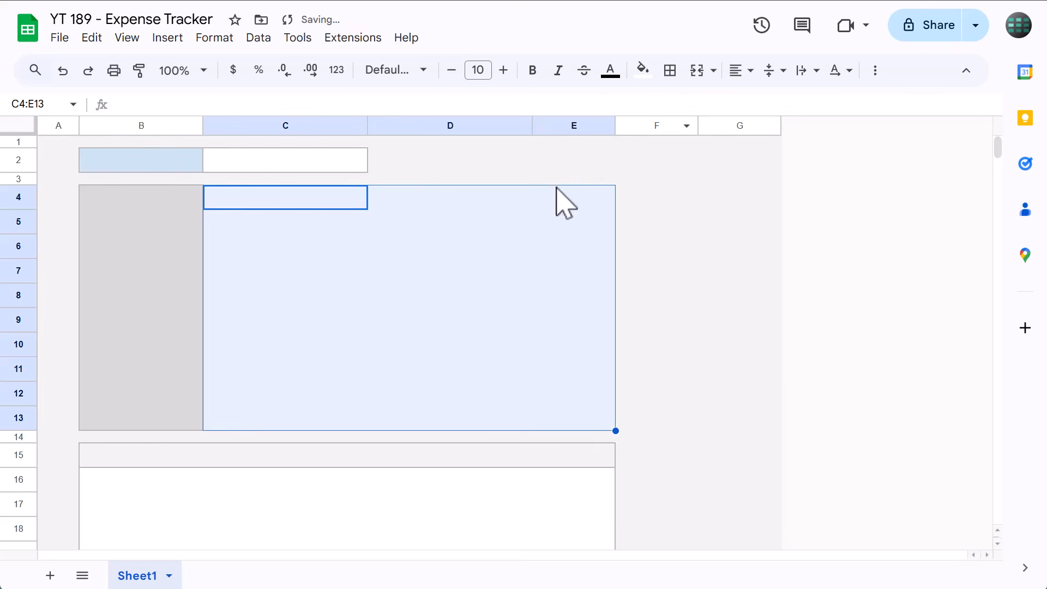
# Step: Make the header range B15:E15 bold and fill it with the lightest blue
pyautogui.moveTo(124, 461); pyautogui.dragTo(562, 457)
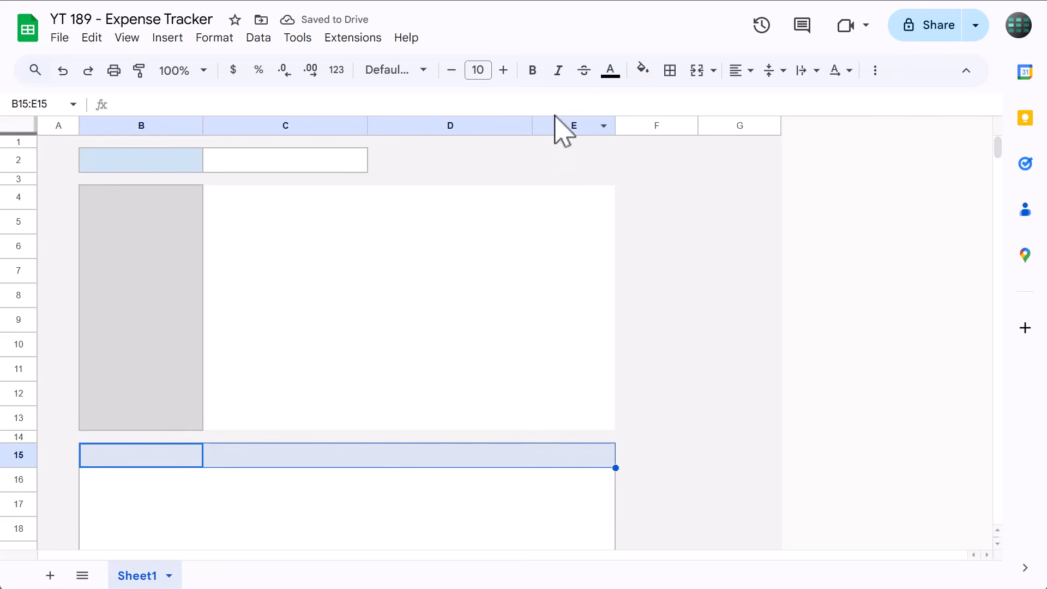
pyautogui.click(533, 70)
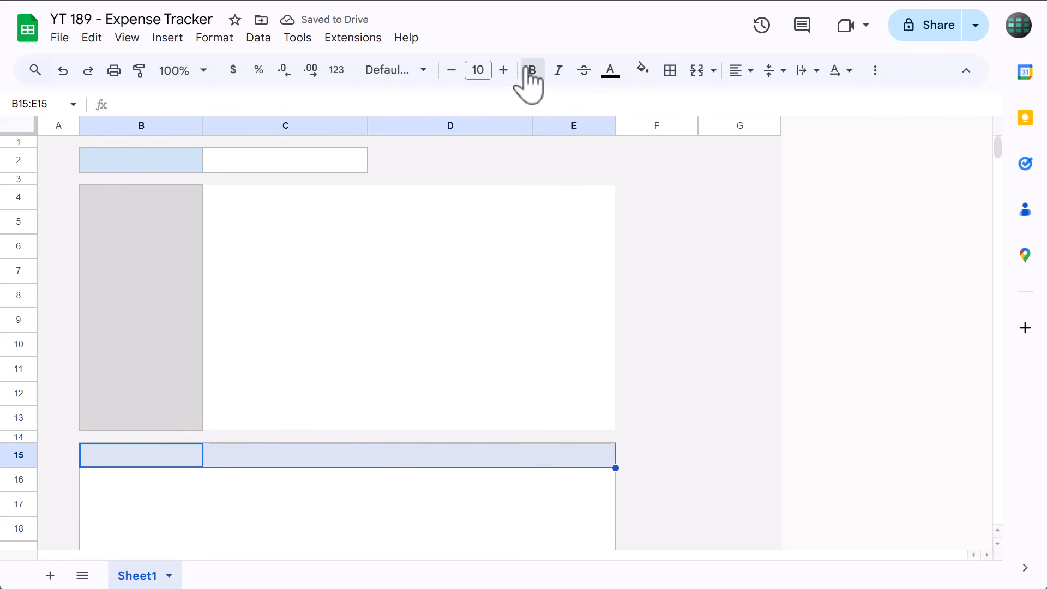
pyautogui.click(643, 76)
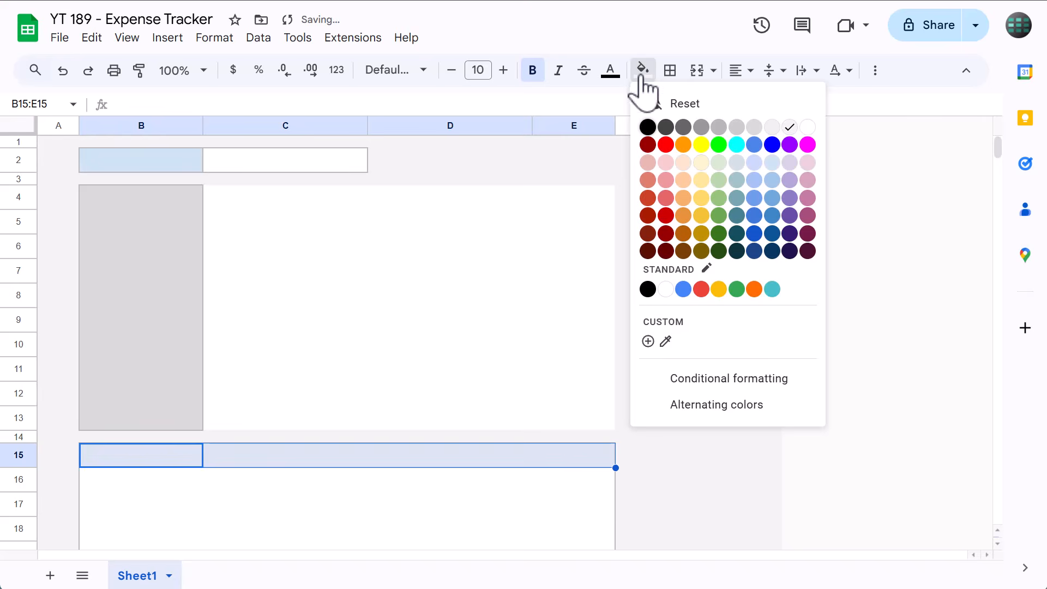
pyautogui.click(771, 163)
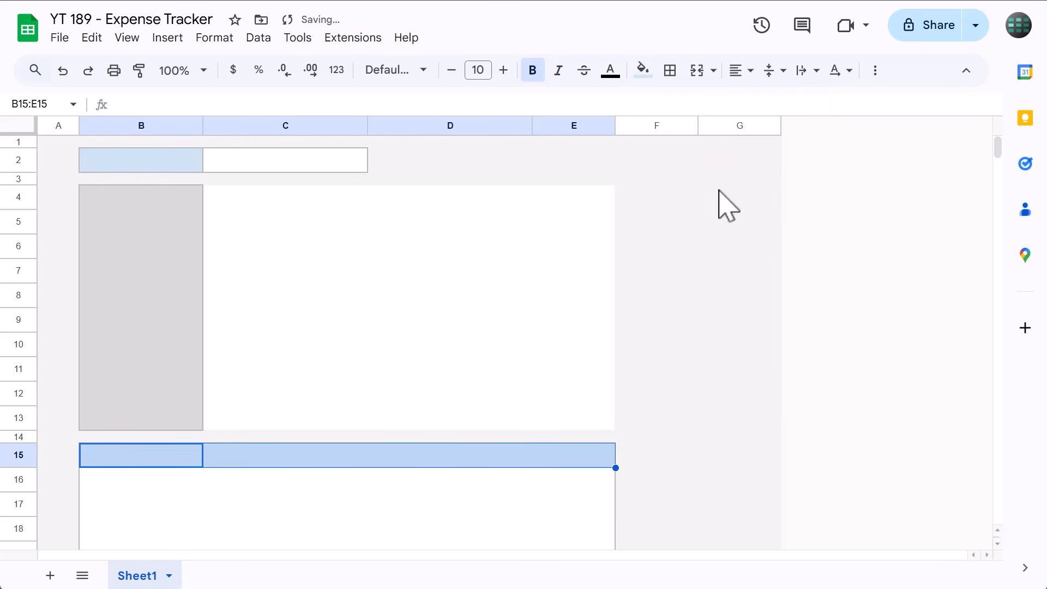
pyautogui.click(337, 326)
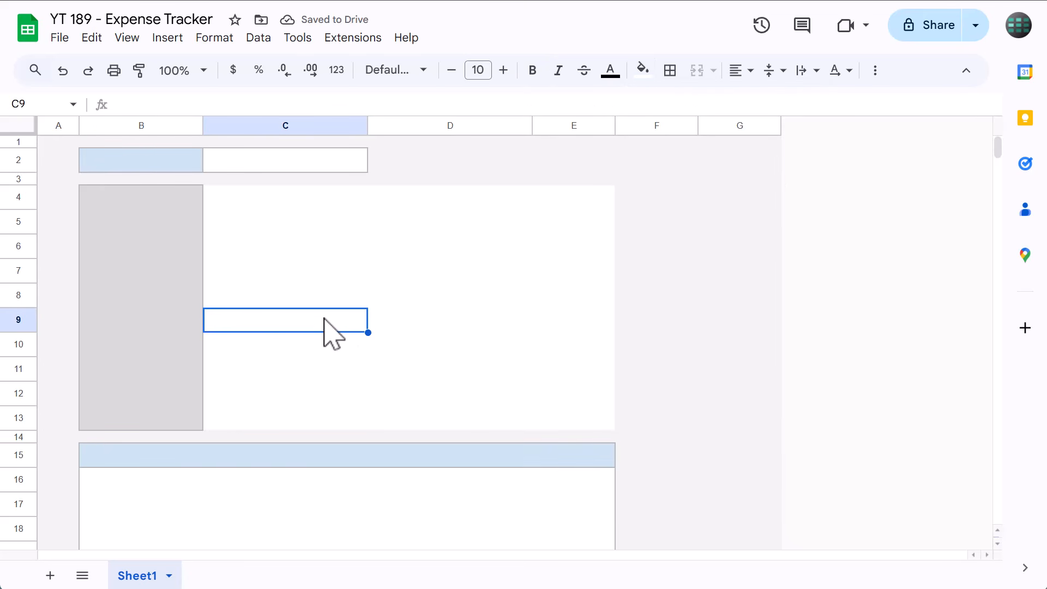
# Step: Enter TOTAL SPENDING in B2 and the categories HOUSING, BILLS, FOOD, FUN, OTHER and TRANSPORT in B4:B9
pyautogui.click(178, 165)
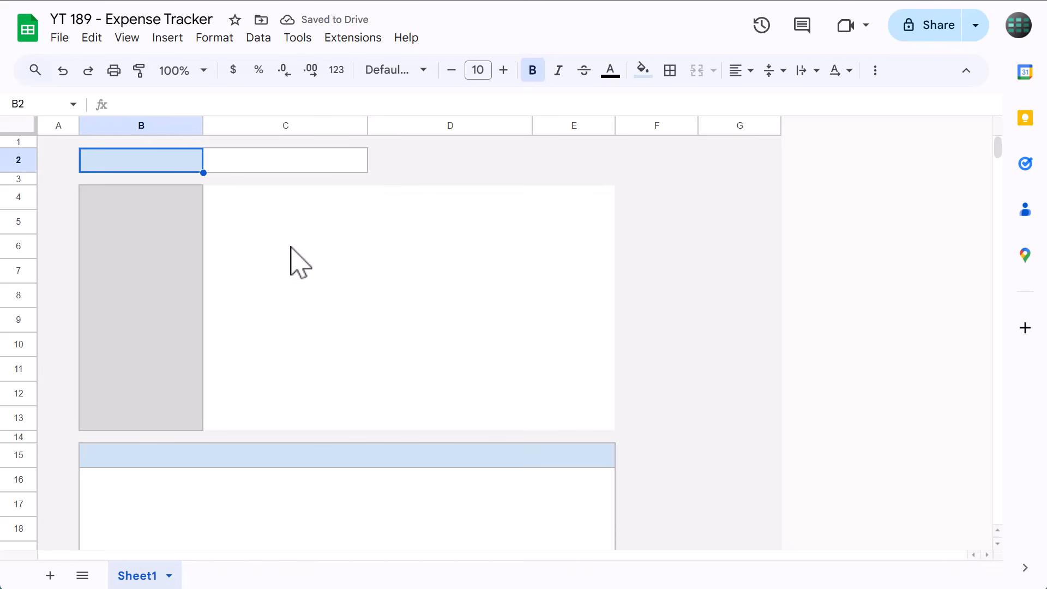
pyautogui.write('TOTAL SPENDING')
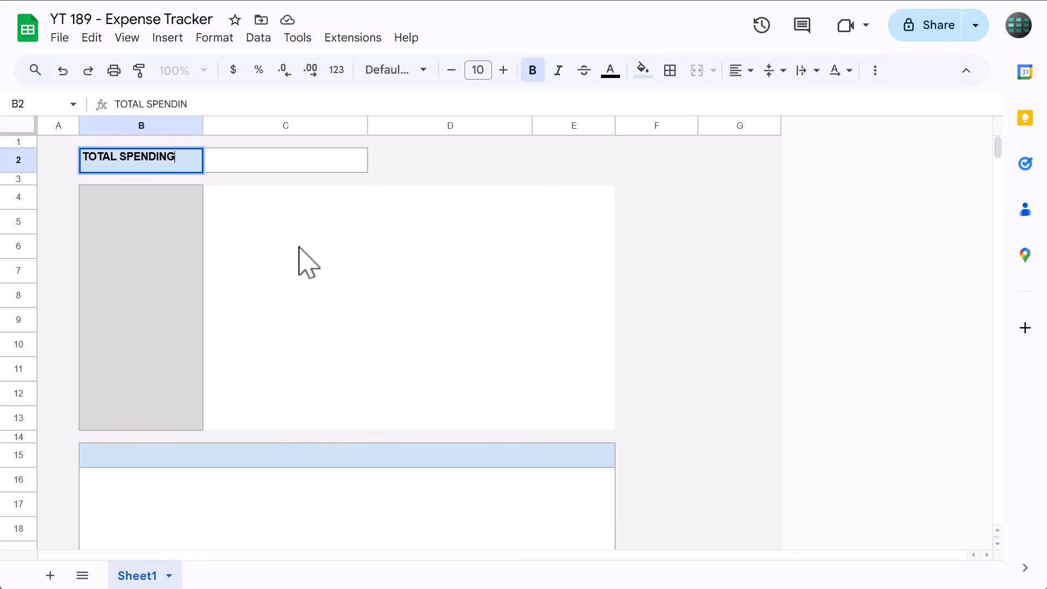
pyautogui.press('Return')
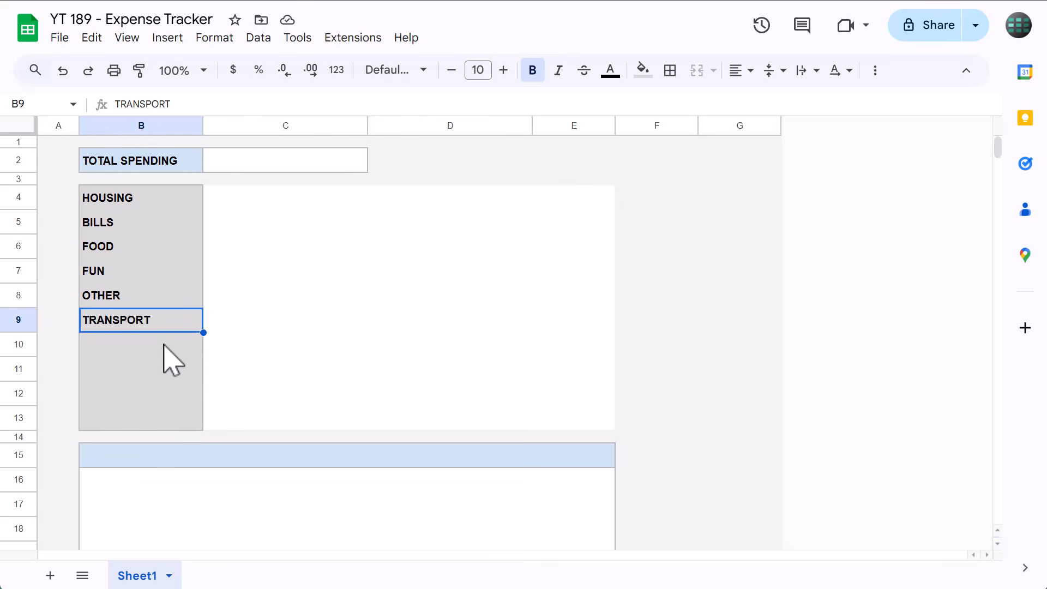
# Step: Enter the column headers DATE, CATEGORY, DESCRIPTION and AMOUNT in cells B15 to E15
pyautogui.click(173, 458)
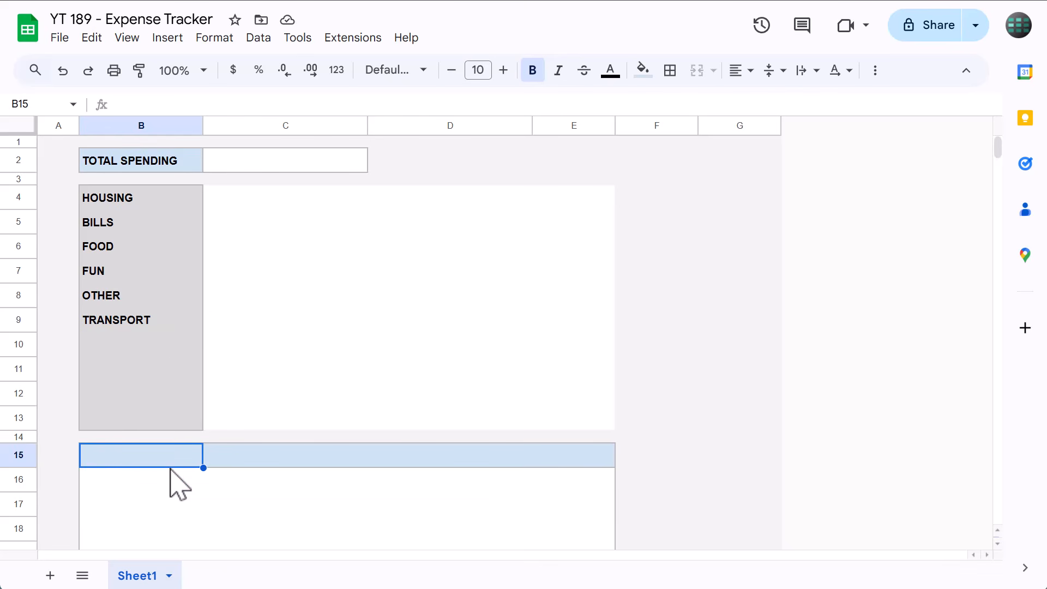
pyautogui.write('DATE')
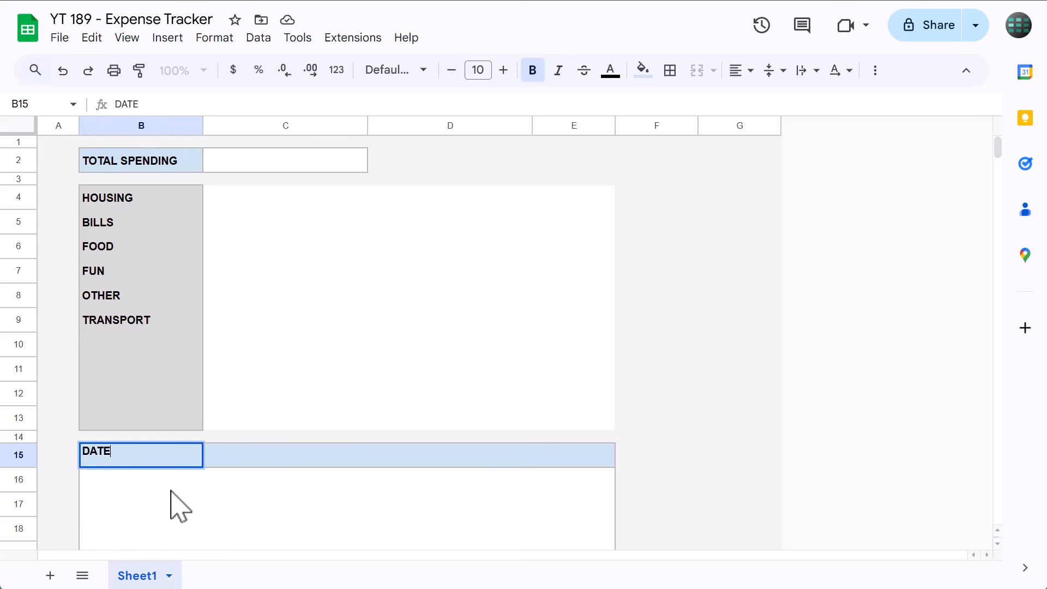
pyautogui.press('Tab')
pyautogui.write('CAT')
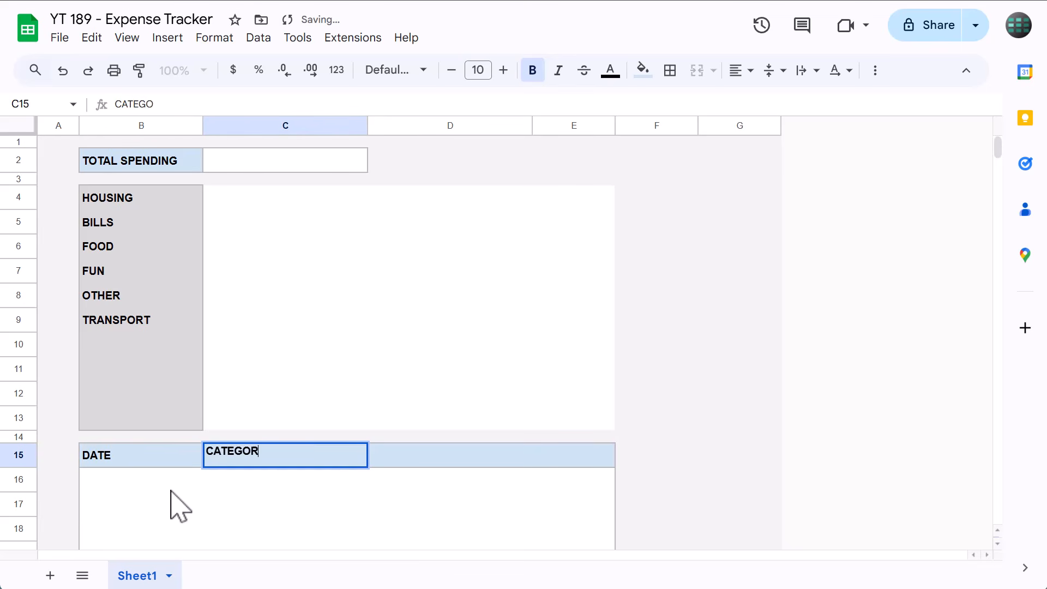
pyautogui.write('EGORY')
pyautogui.press('Tab')
pyautogui.write('DE')
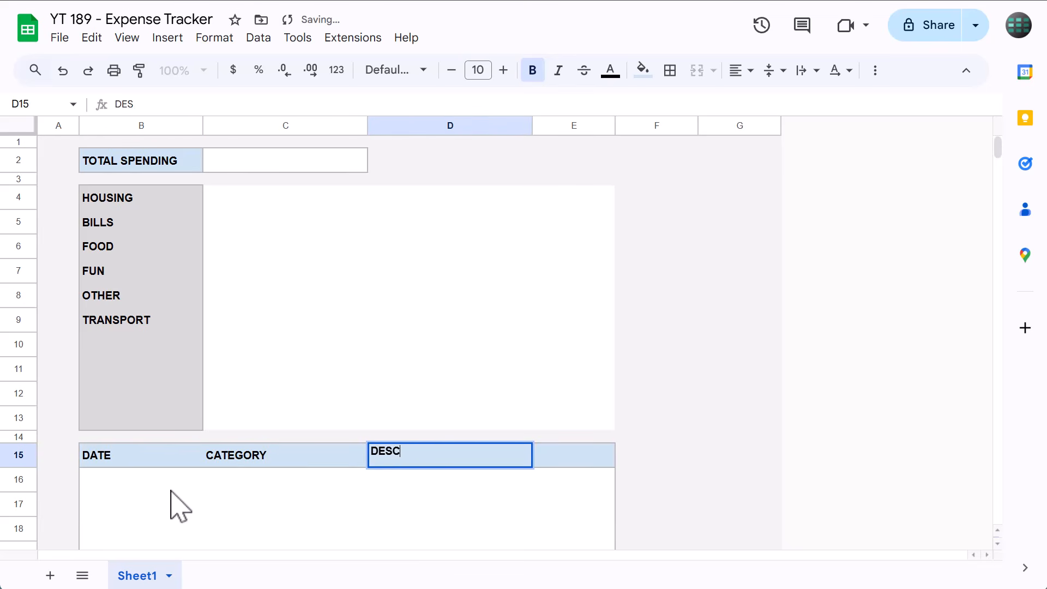
pyautogui.write('SCRIPTION')
pyautogui.press('Tab')
pyautogui.write('AM')
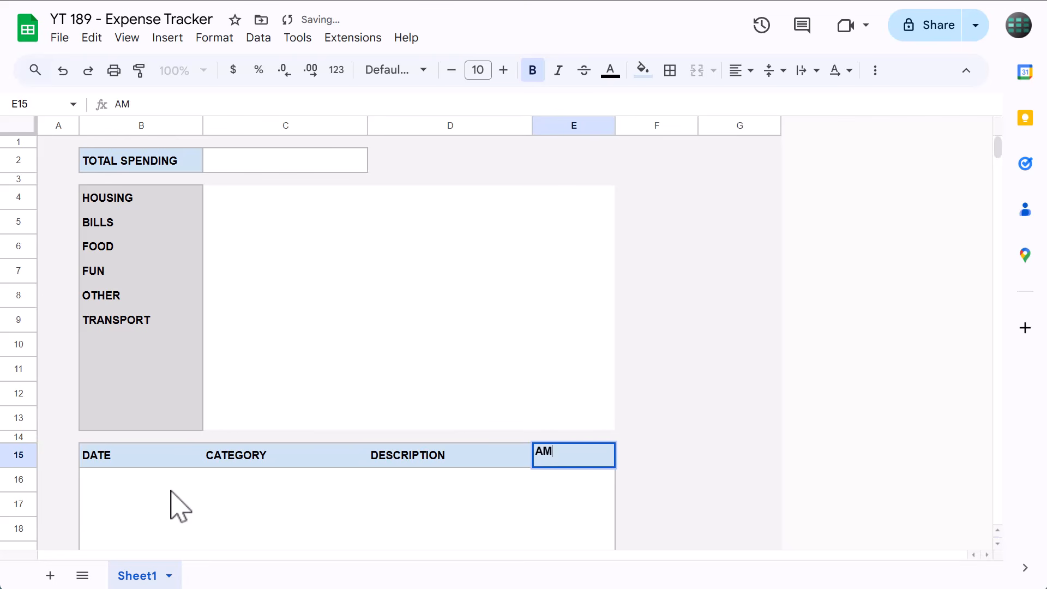
pyautogui.write('OUNT')
pyautogui.press('Return')
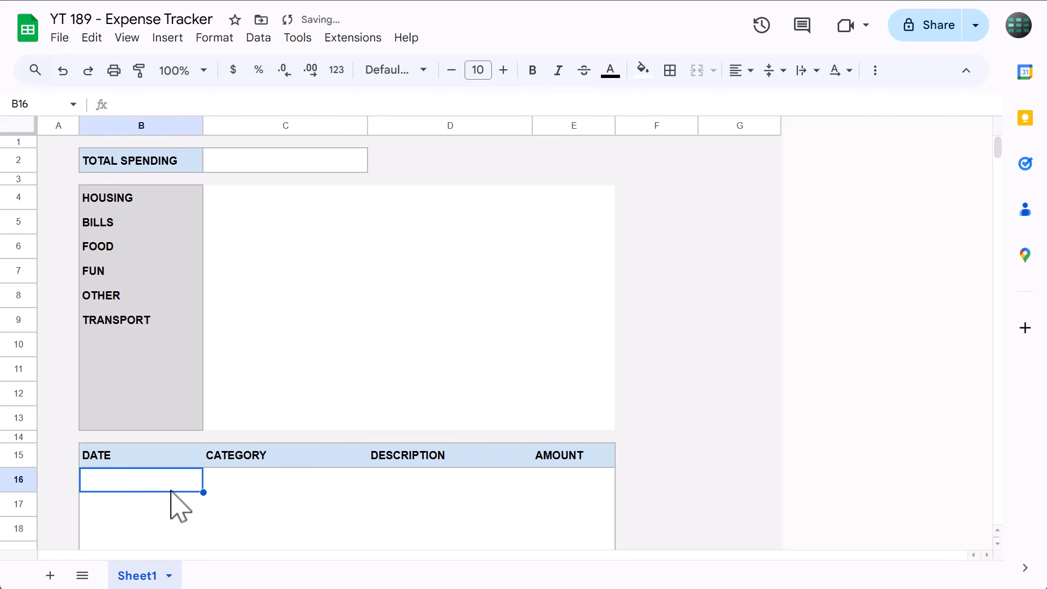
# Step: Switch to the Spreadsheet Life website, open the GS Personal Finance templates page and examine the bundle's offer and included templates
pyautogui.scroll(-5, 222, 432)
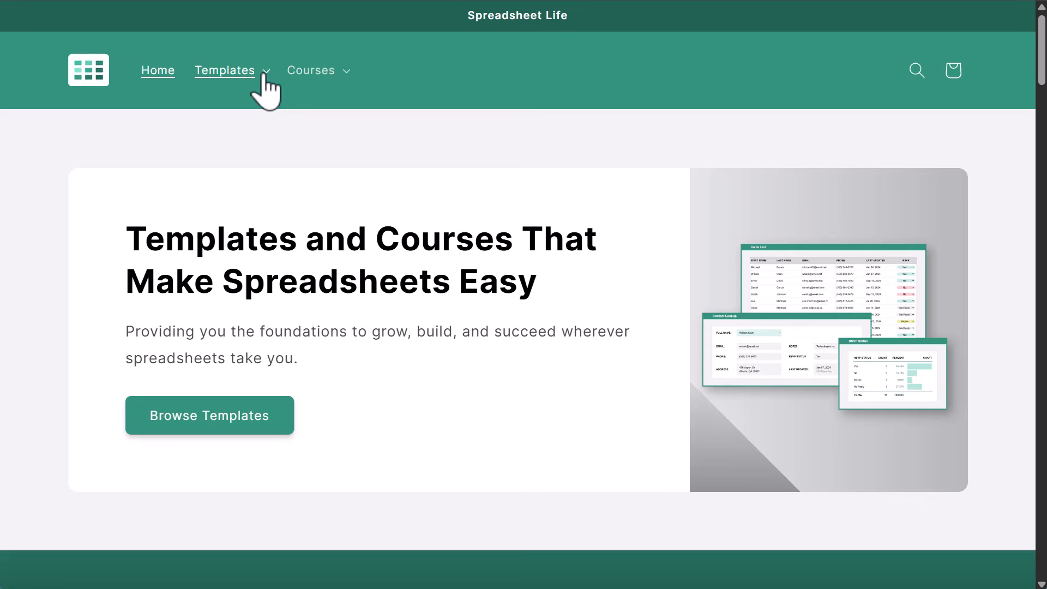
pyautogui.click(264, 76)
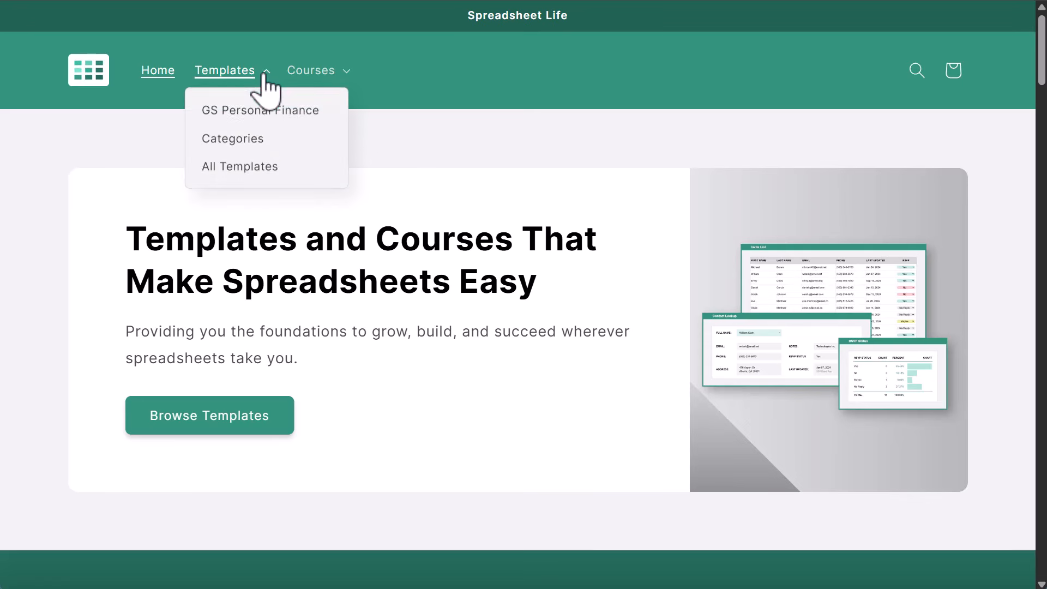
pyautogui.click(264, 112)
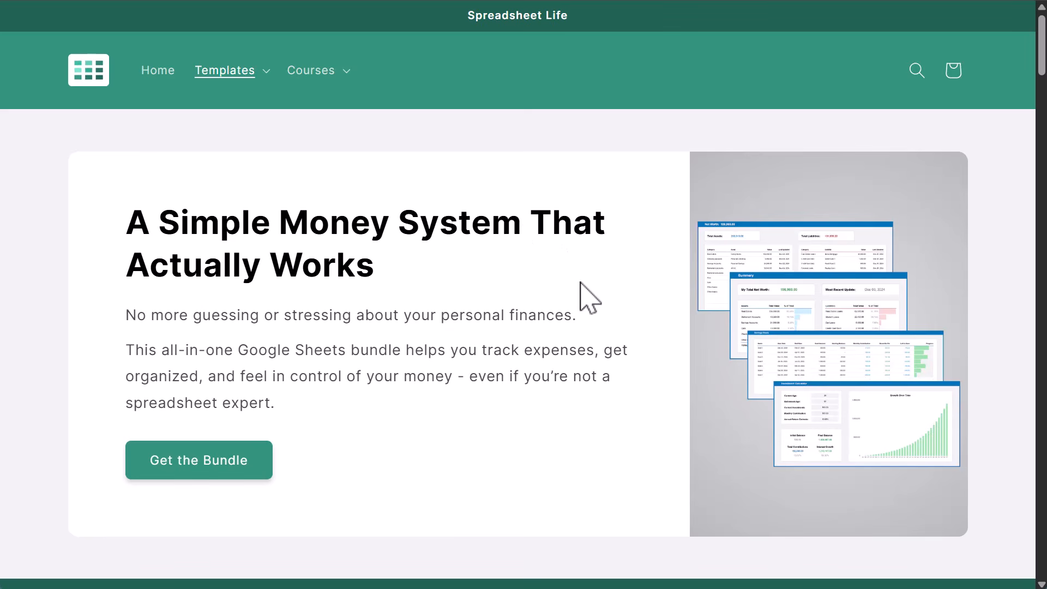
pyautogui.scroll(-10, 582, 284)
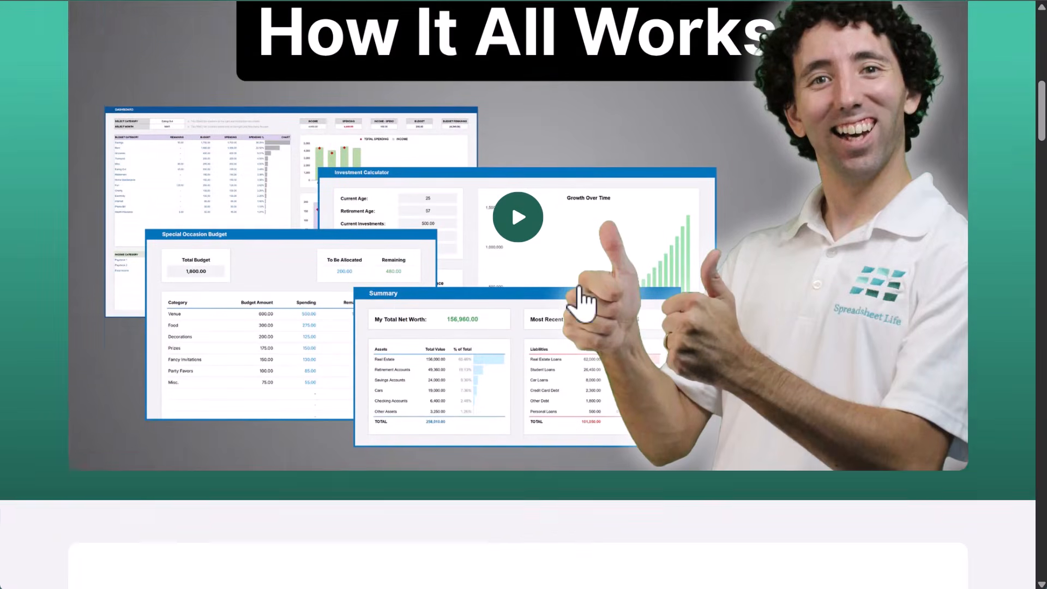
pyautogui.scroll(-11, 581, 295)
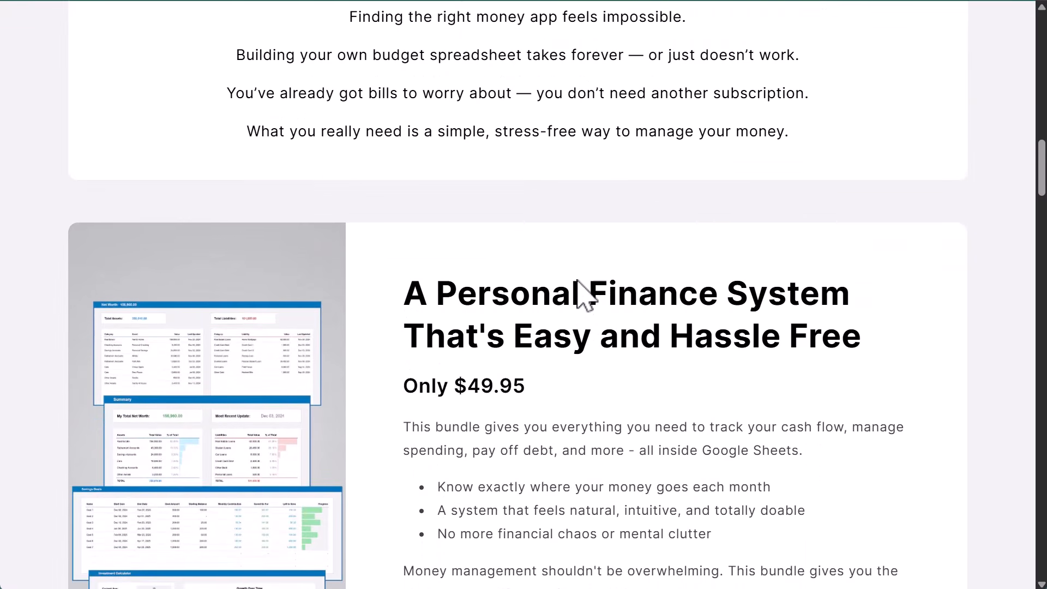
pyautogui.scroll(-3, 583, 294)
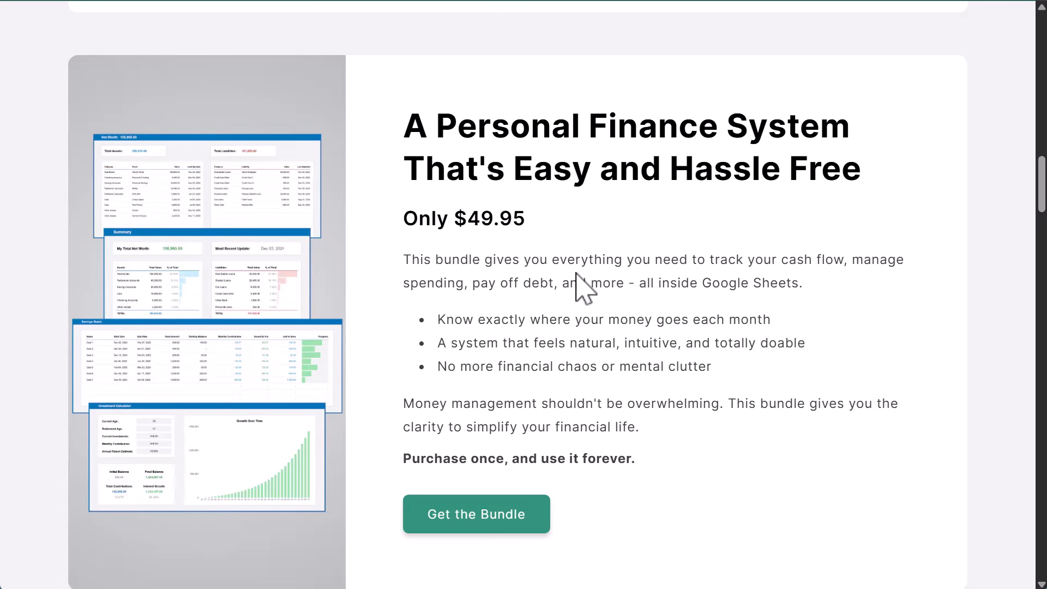
pyautogui.scroll(-10, 578, 275)
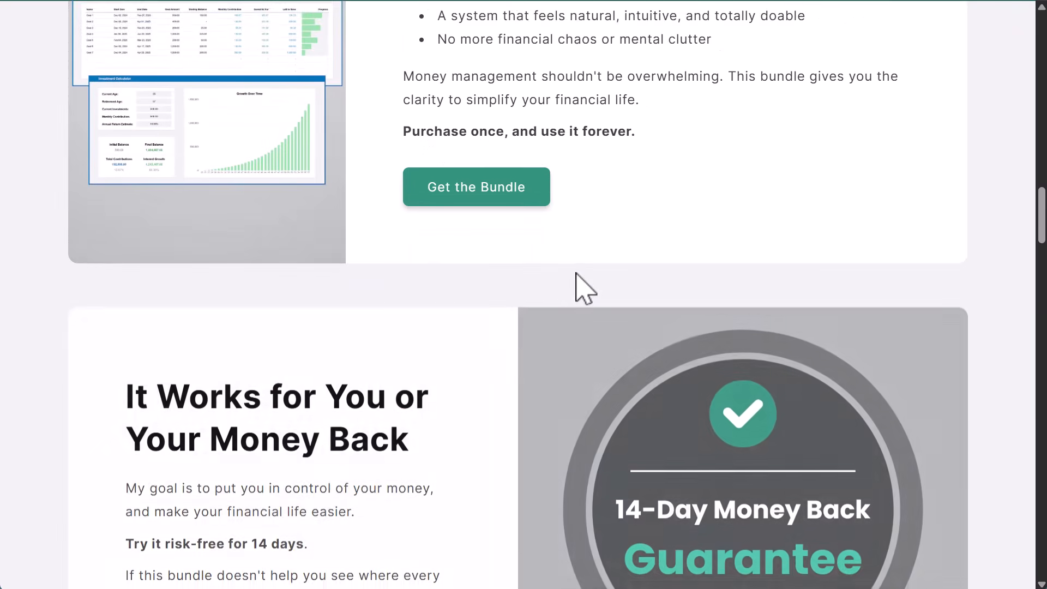
pyautogui.scroll(-10, 576, 274)
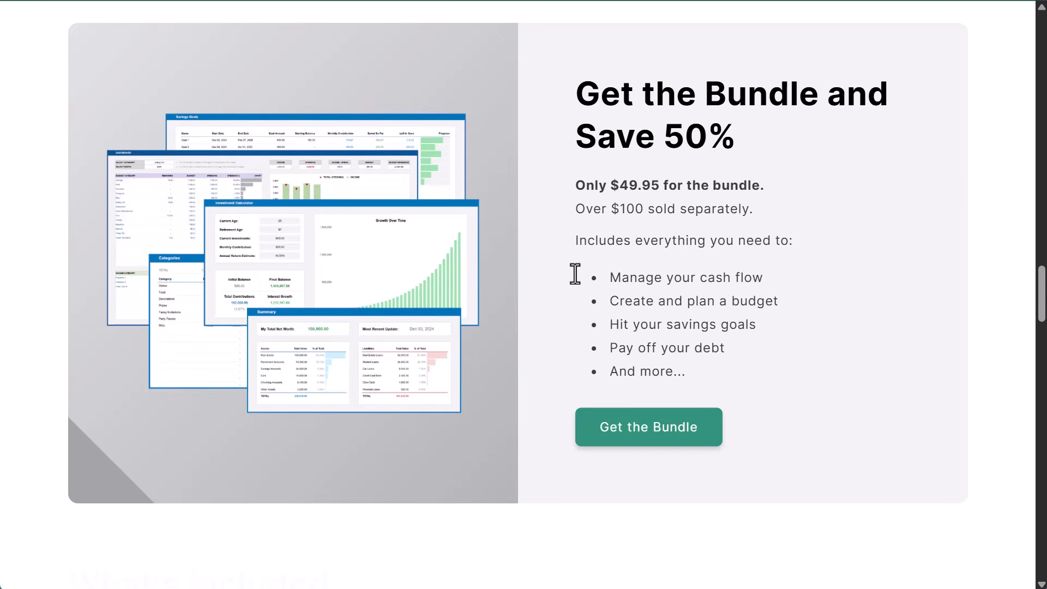
pyautogui.scroll(-9, 575, 275)
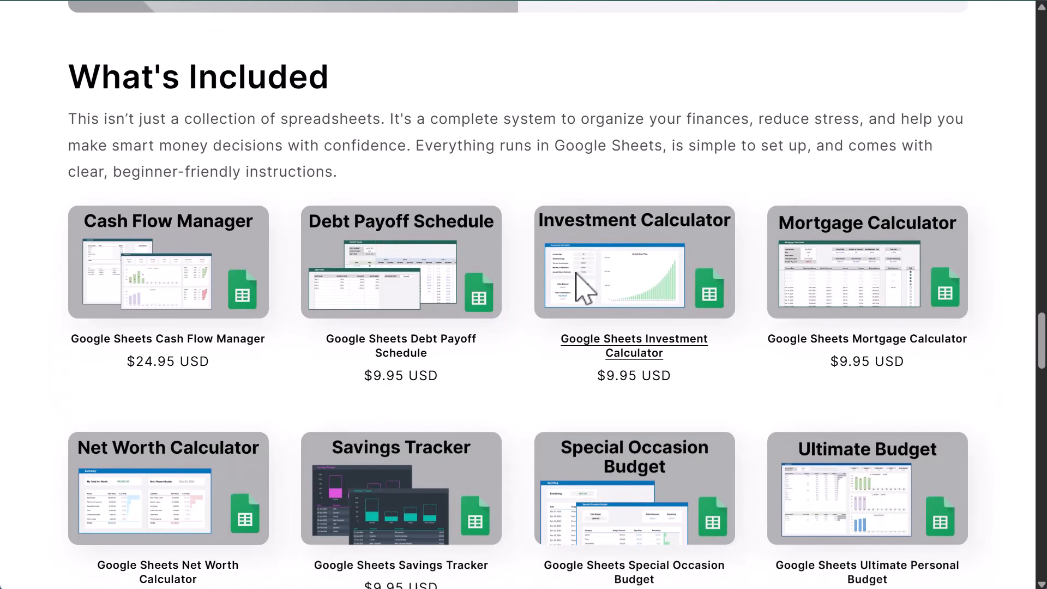
pyautogui.scroll(-2, 581, 290)
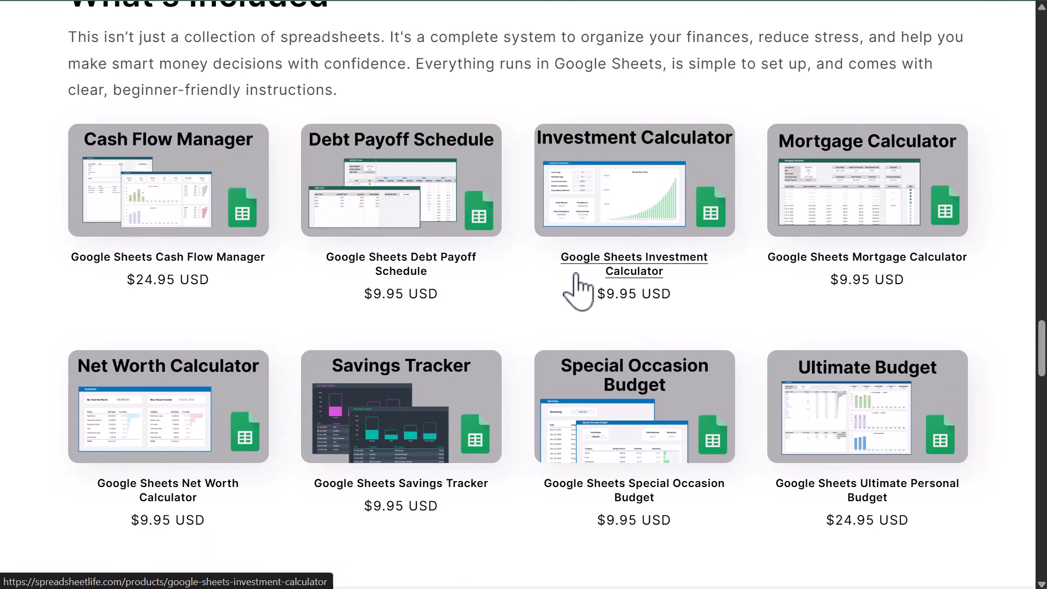
# Step: Look through the remaining included templates and the rest of the bundle page
pyautogui.scroll(-6, 531, 289)
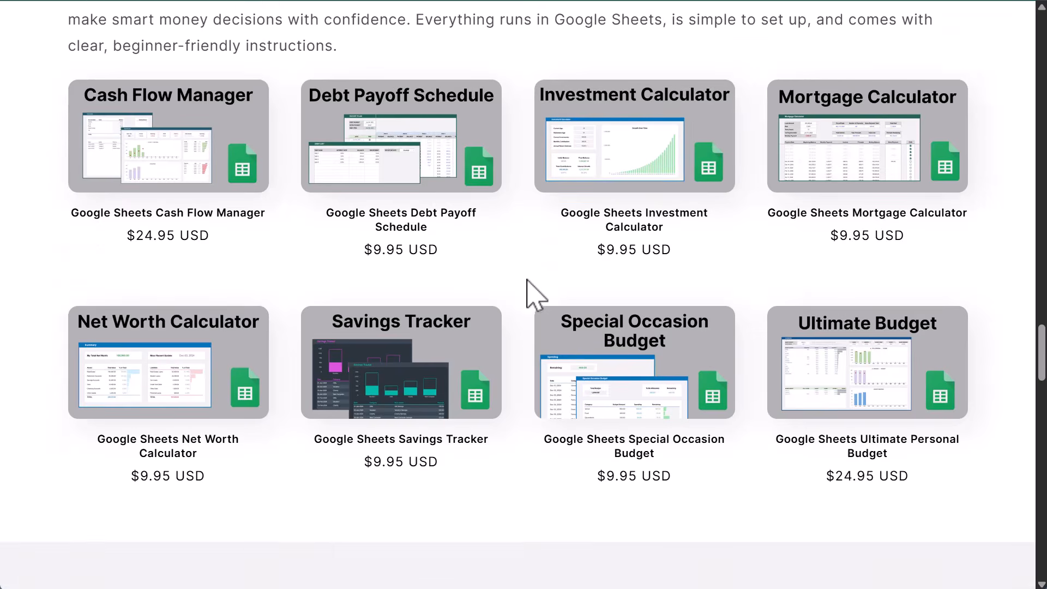
pyautogui.scroll(-20, 532, 289)
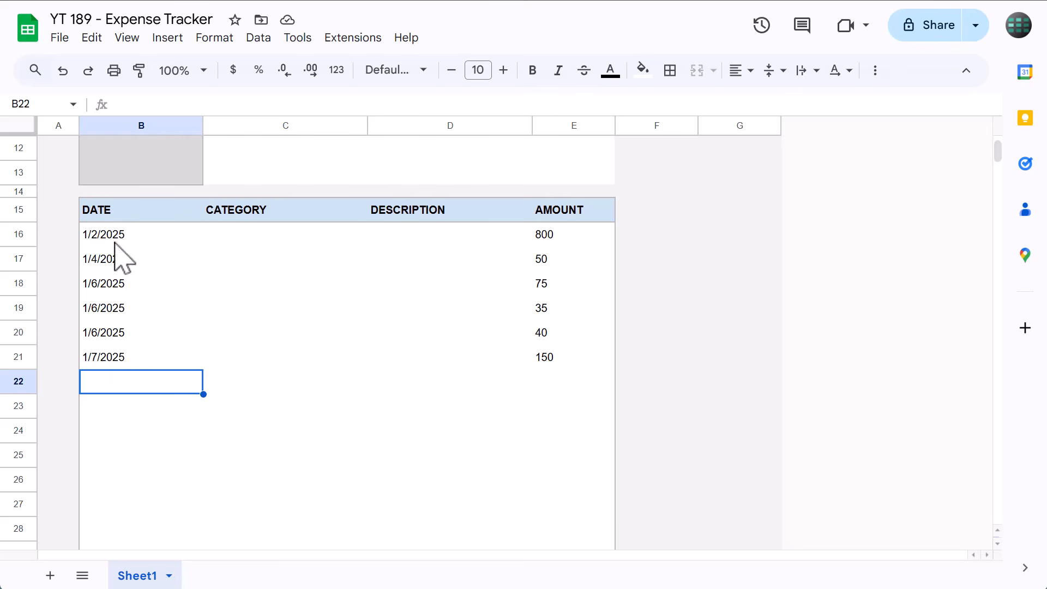
# Step: Open the custom date and time formats for the date cells B16:B500 and clear the existing format elements
pyautogui.click(55, 104)
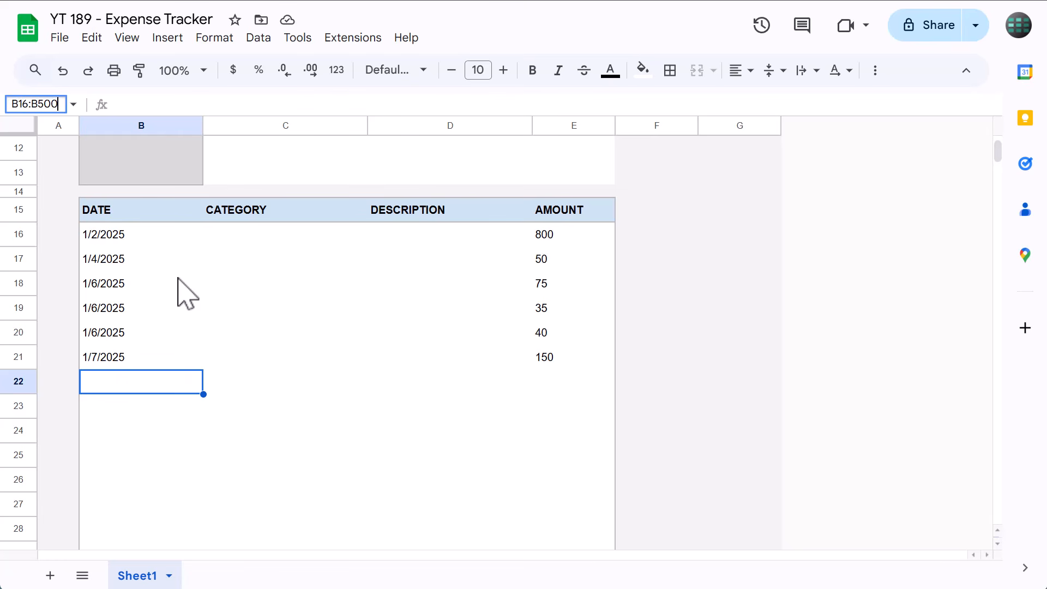
pyautogui.press('Return')
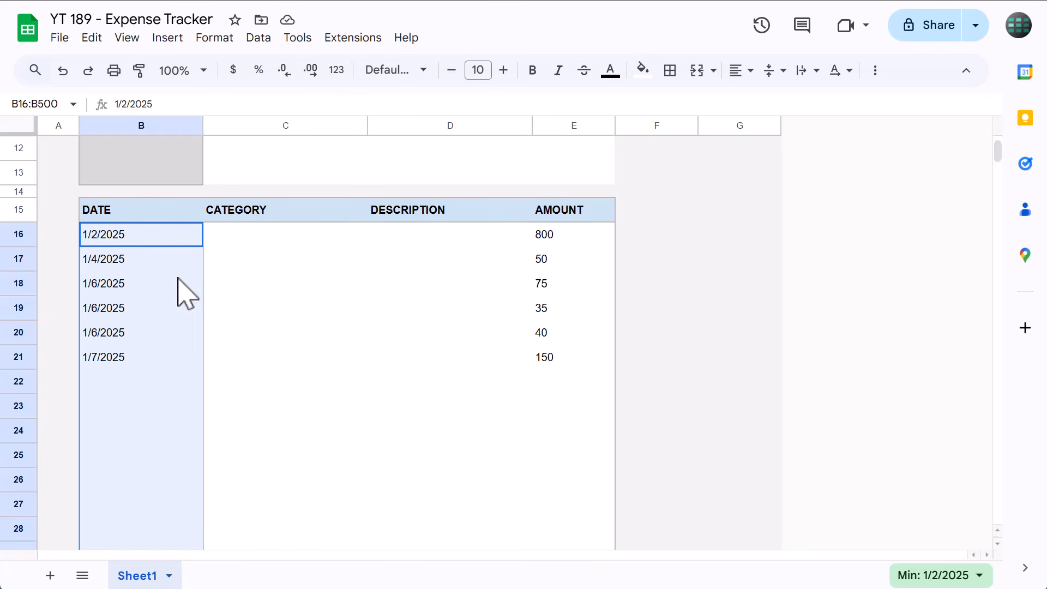
pyautogui.click(336, 70)
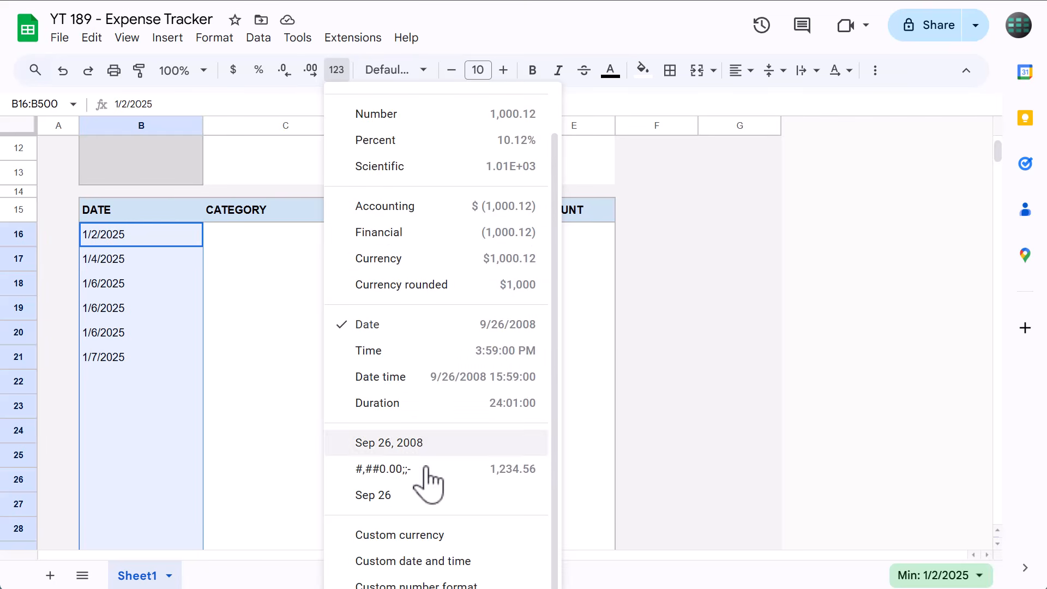
pyautogui.click(441, 561)
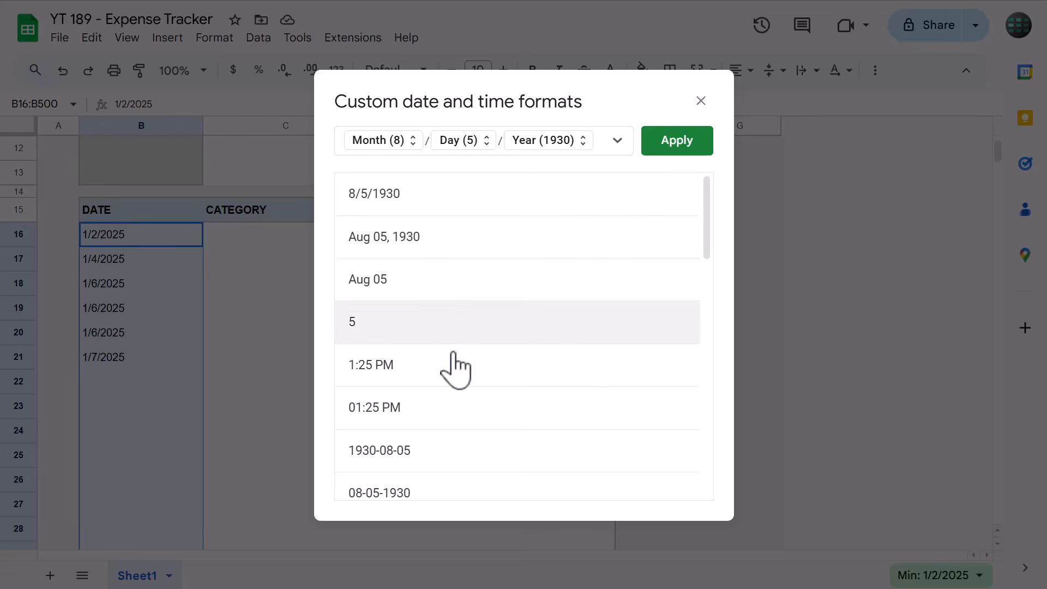
pyautogui.click(601, 139)
pyautogui.press('BackSpace')
pyautogui.press('BackSpace')
pyautogui.press('BackSpace')
pyautogui.press('BackSpace')
pyautogui.press('BackSpace')
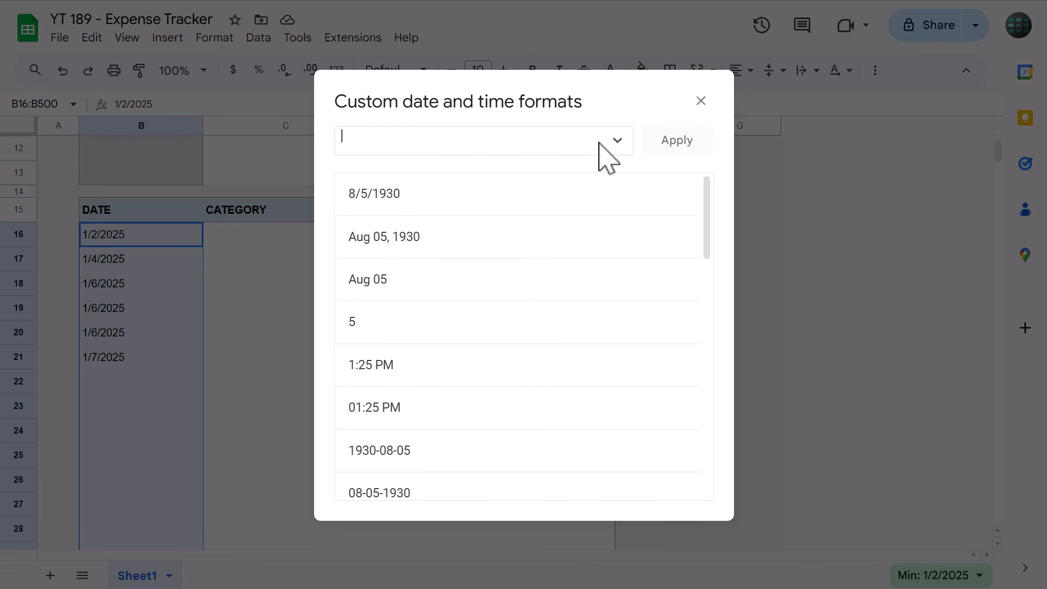
# Step: Build the custom date format from the month as abbreviation (Aug) and the day with leading zero (05)
pyautogui.click(617, 141)
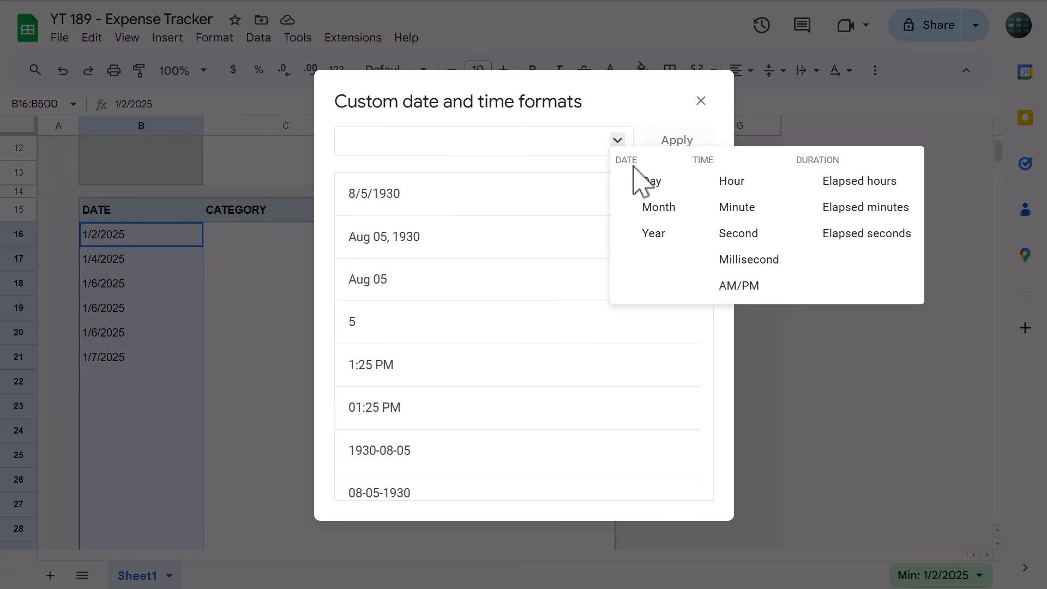
pyautogui.click(654, 208)
pyautogui.click(407, 141)
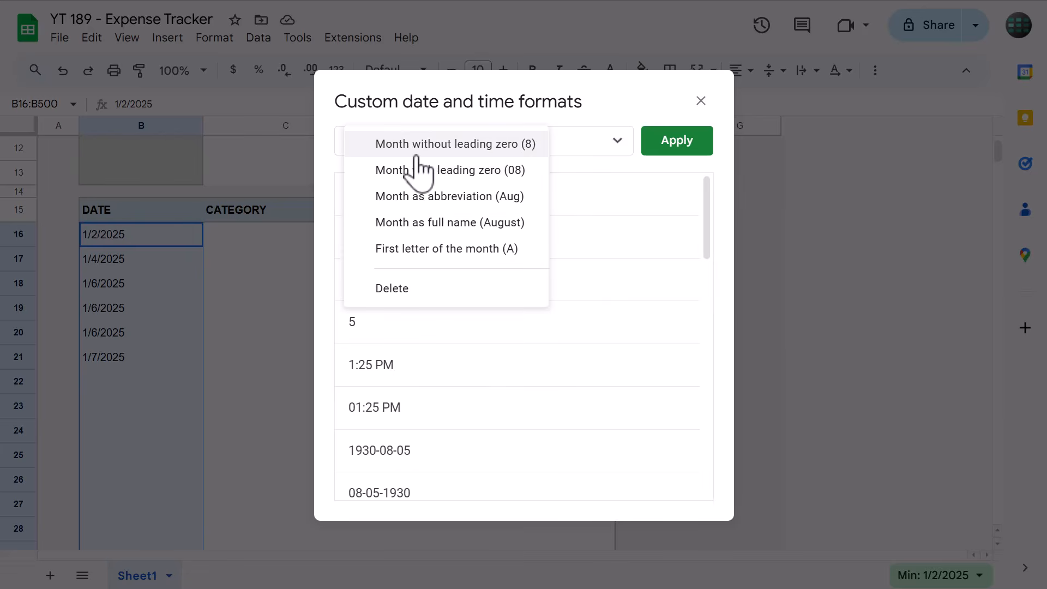
pyautogui.click(433, 198)
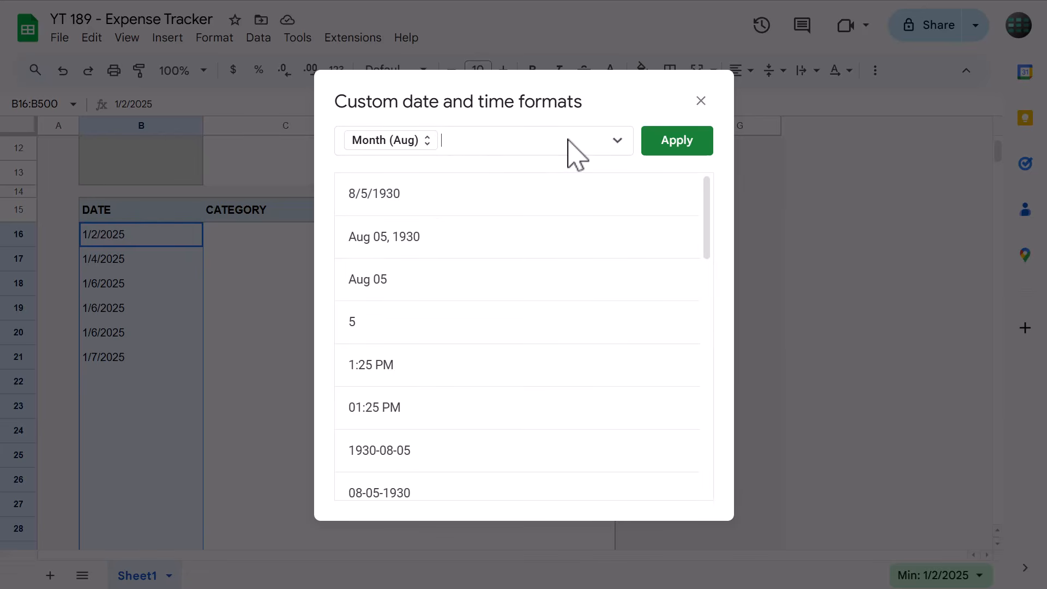
pyautogui.click(617, 141)
pyautogui.click(628, 180)
pyautogui.click(480, 141)
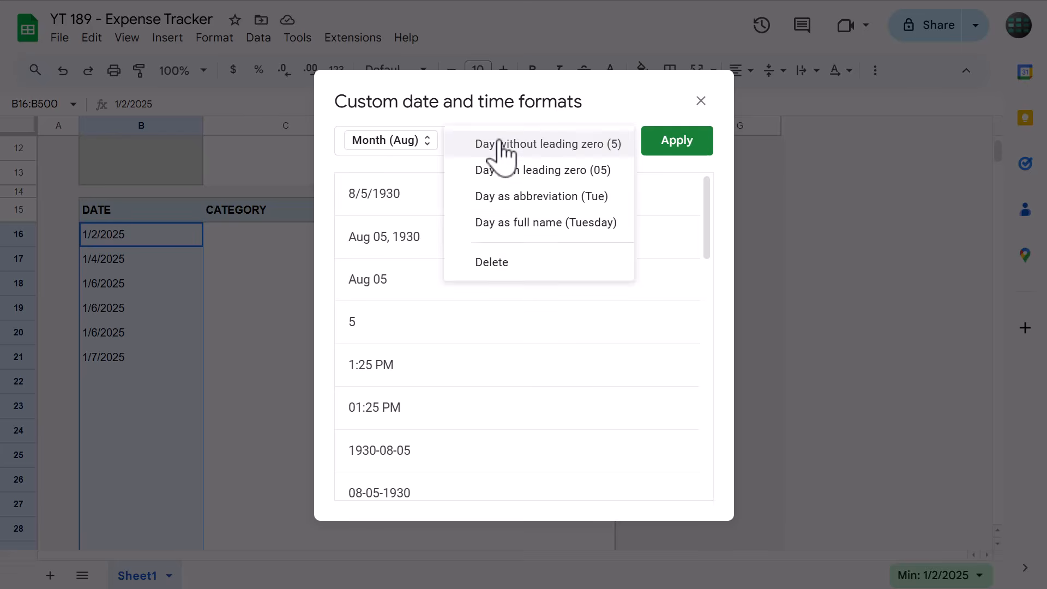
pyautogui.click(506, 172)
# Step: Add a comma and the full year (1930) after the day, and apply the custom format to B16:B500
pyautogui.click(536, 148)
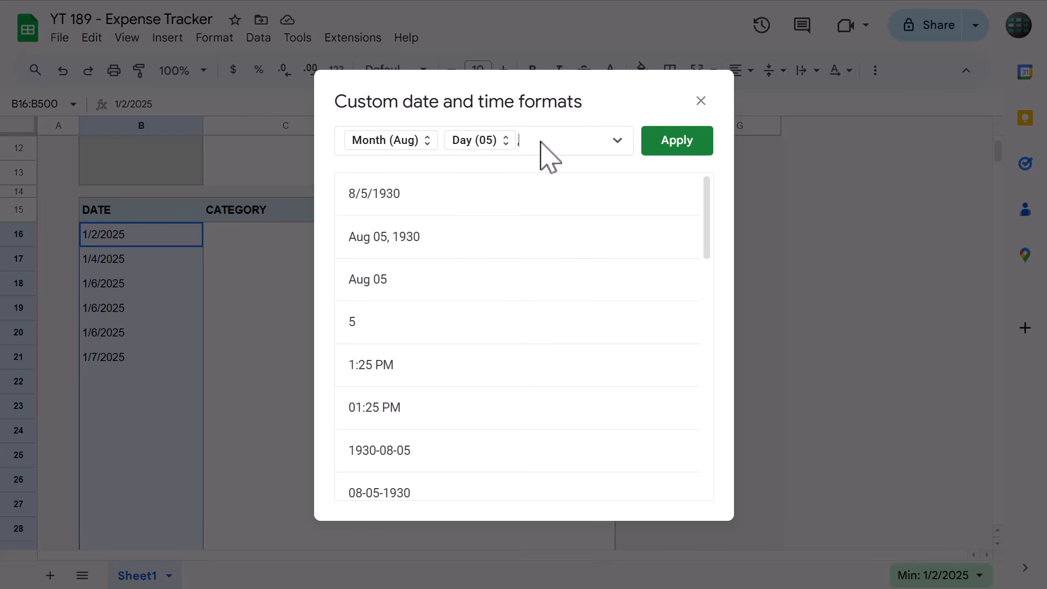
pyautogui.write(',')
pyautogui.click(617, 141)
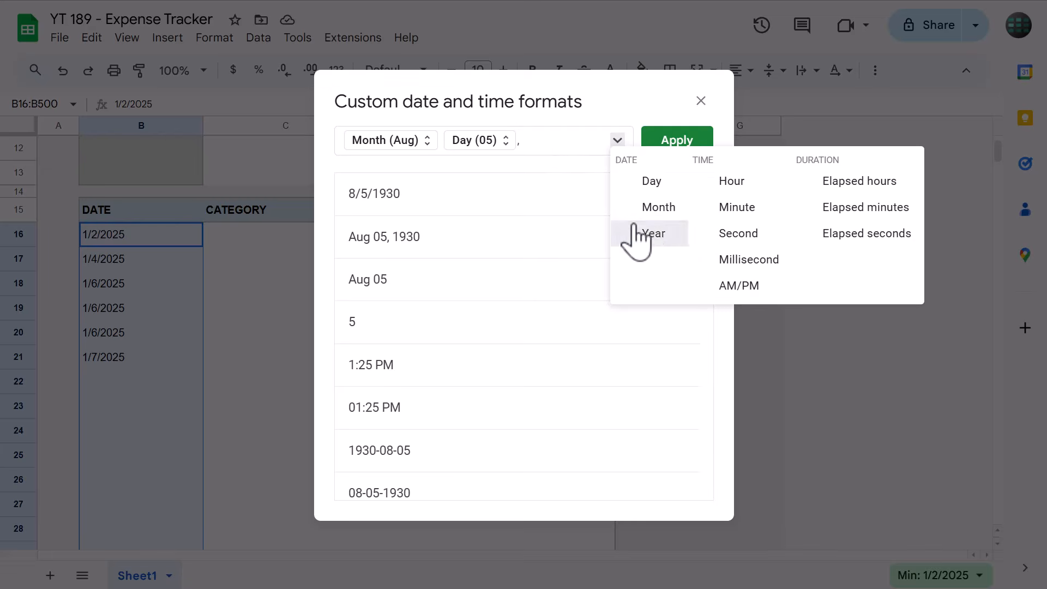
pyautogui.click(635, 234)
pyautogui.click(564, 143)
pyautogui.click(573, 170)
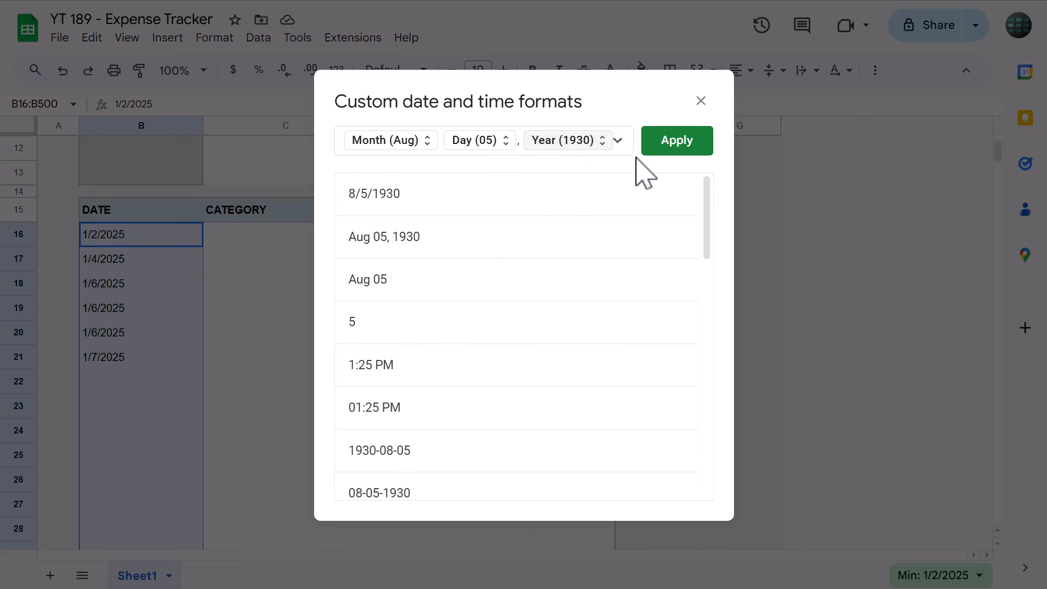
pyautogui.click(672, 146)
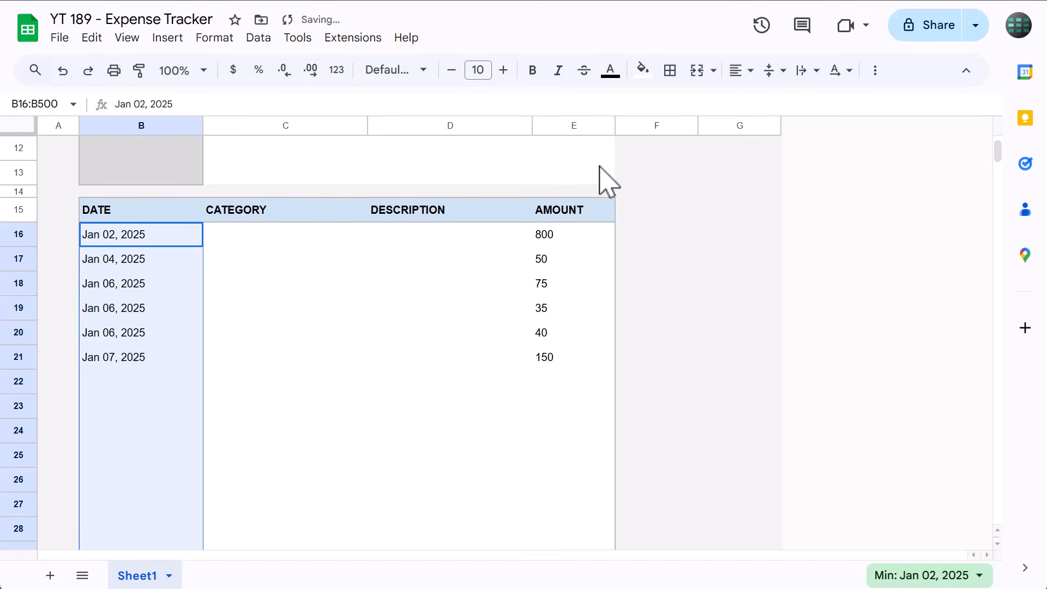
# Step: Right-align the AMOUNT column range E15:E500
pyautogui.click(573, 233)
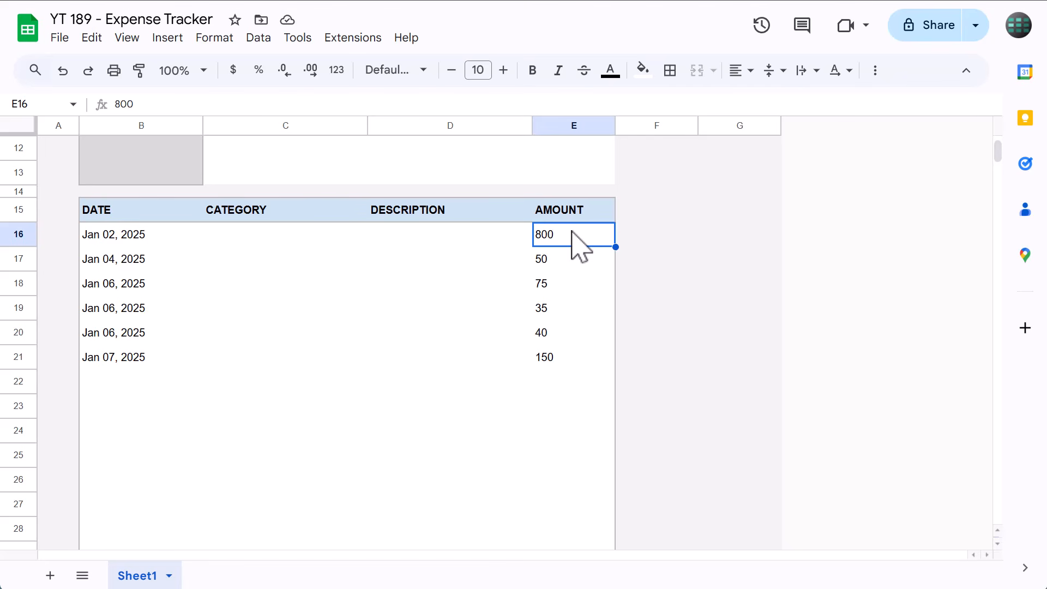
pyautogui.click(51, 103)
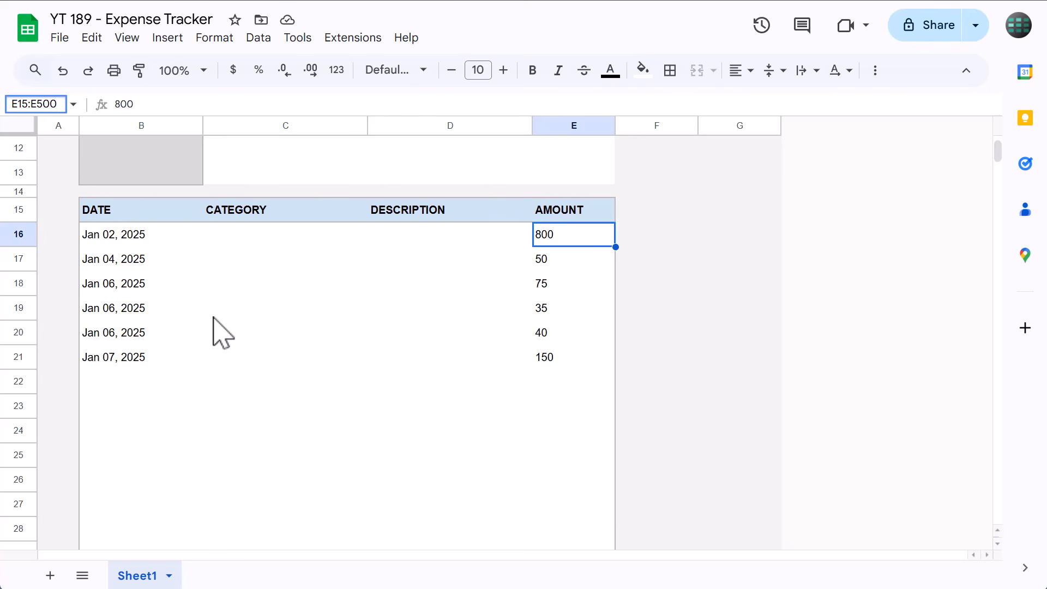
pyautogui.press('Return')
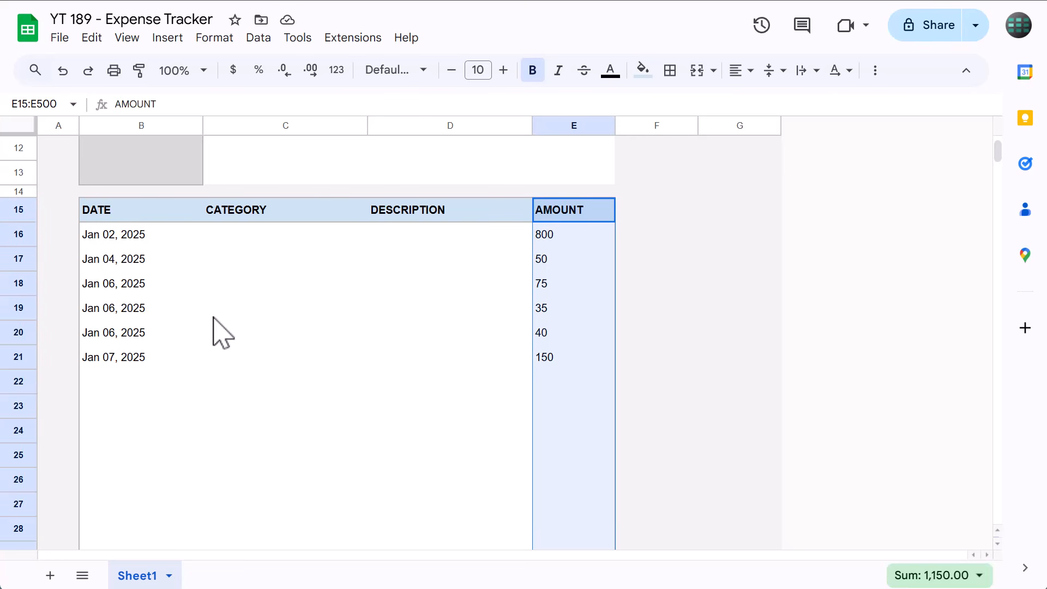
pyautogui.click(738, 76)
pyautogui.click(793, 104)
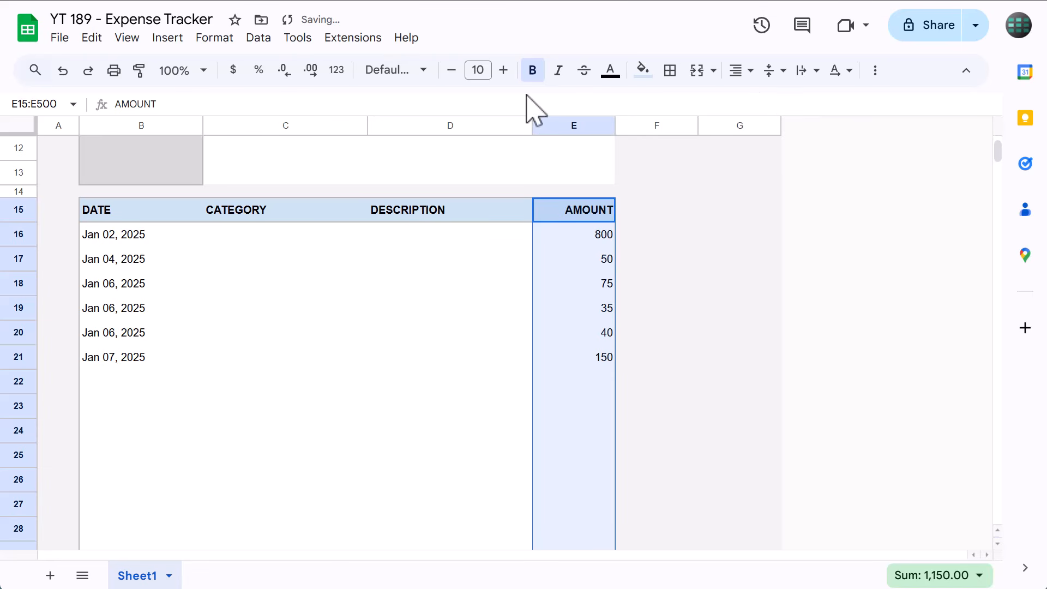
# Step: Apply the Accounting number format to E15:E500
pyautogui.click(337, 71)
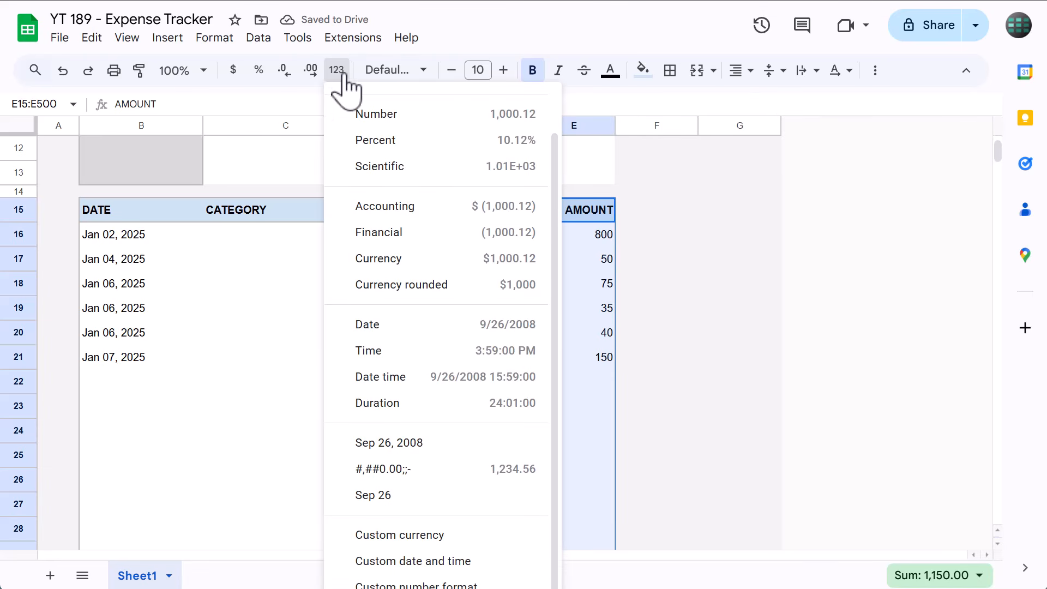
pyautogui.click(409, 207)
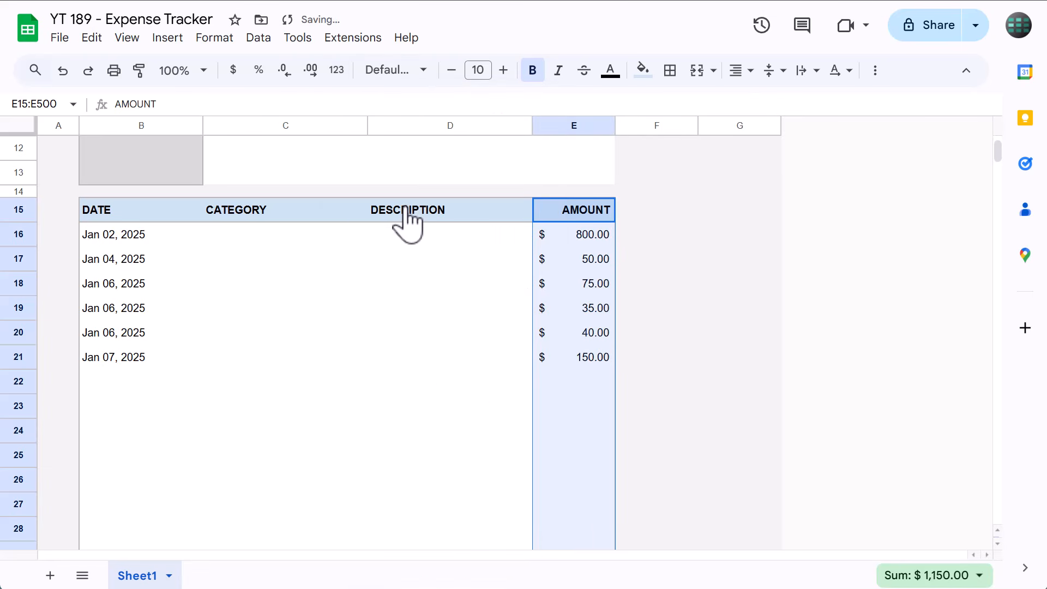
pyautogui.click(383, 267)
# Step: Add a data validation rule to the category cells C16:C500 with the Dropdown (from a range) criteria
pyautogui.scroll(4, 286, 338)
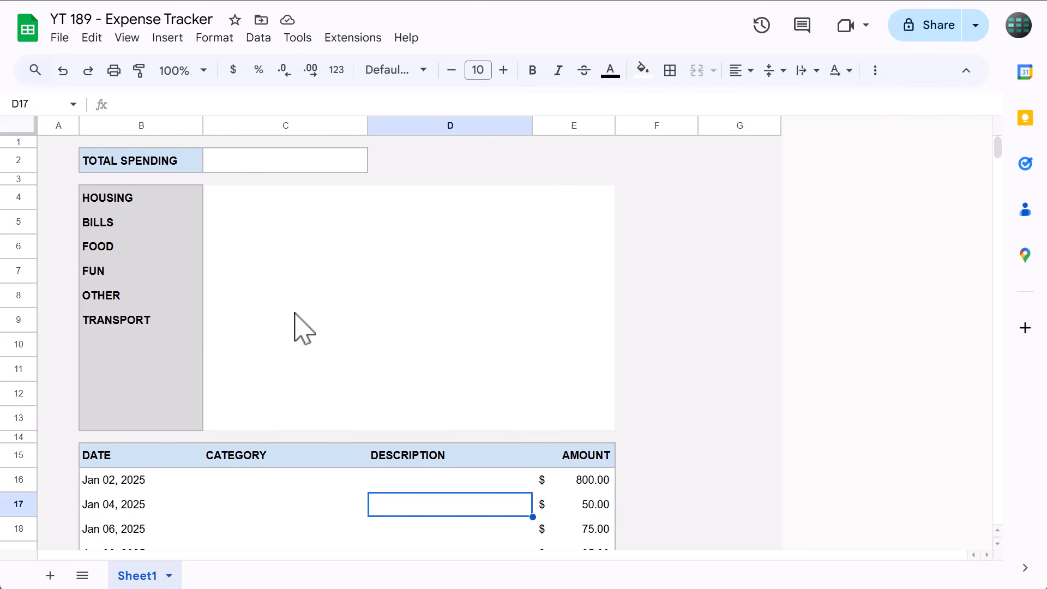
pyautogui.click(54, 104)
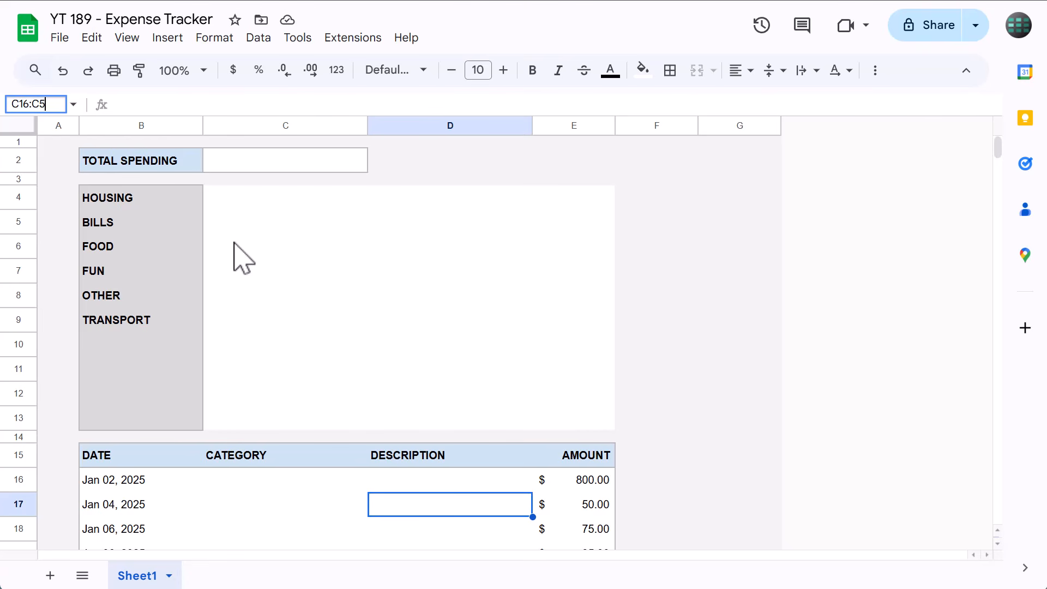
pyautogui.press('Return')
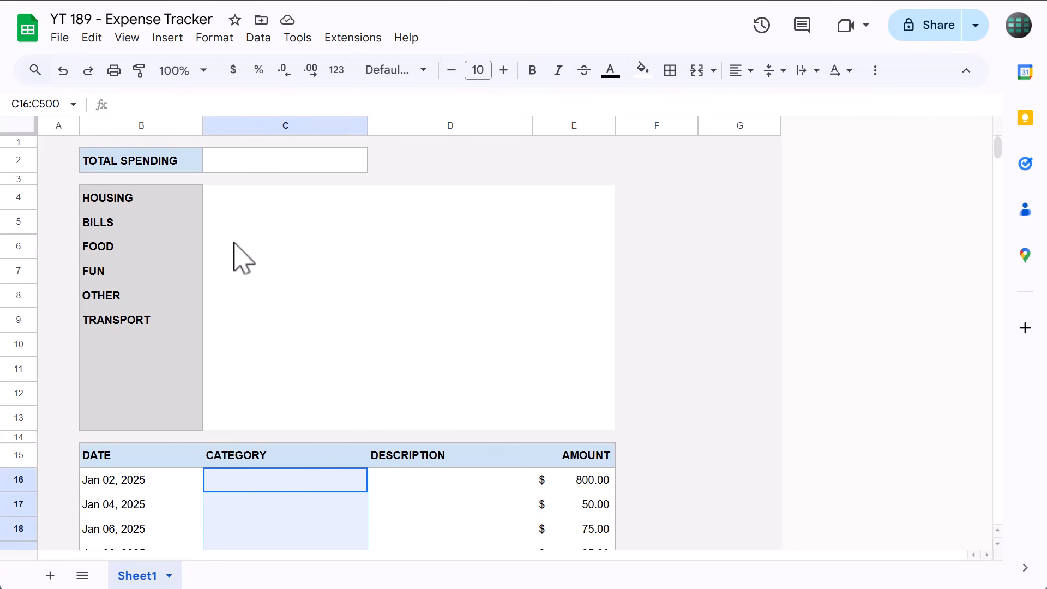
pyautogui.click(258, 37)
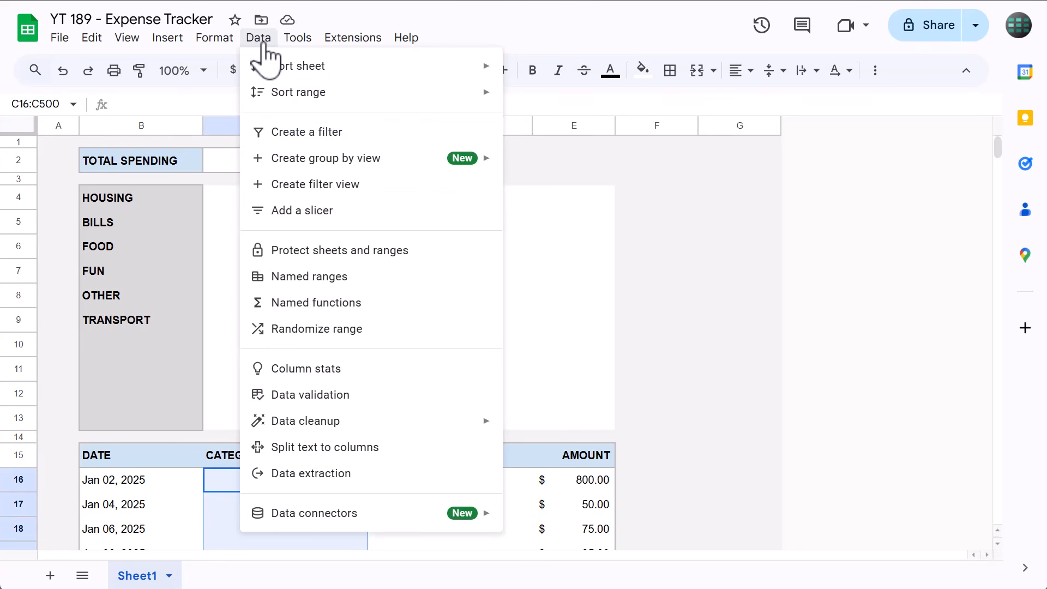
pyautogui.click(311, 395)
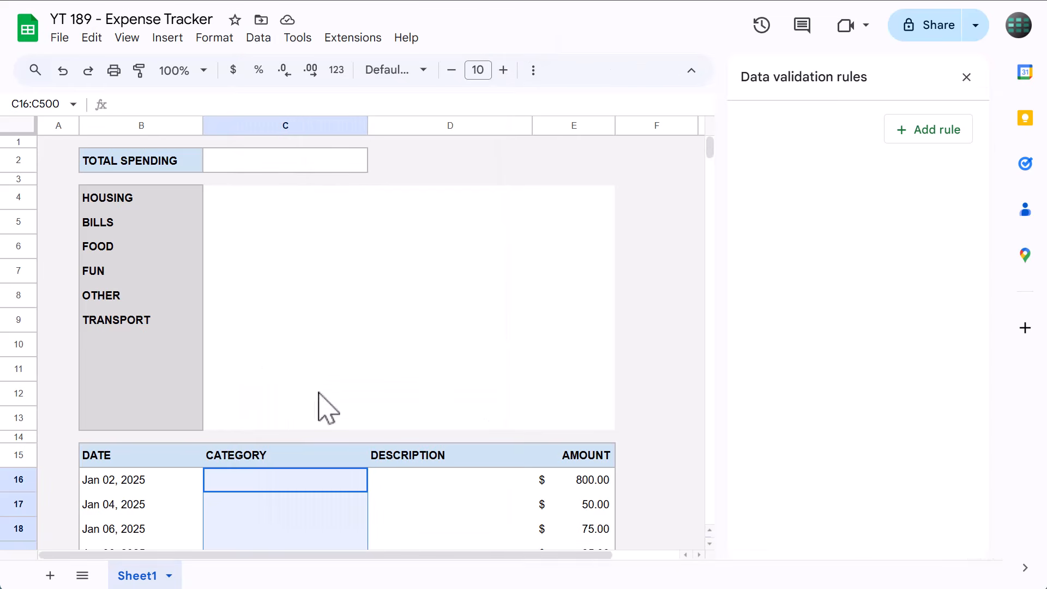
pyautogui.click(903, 135)
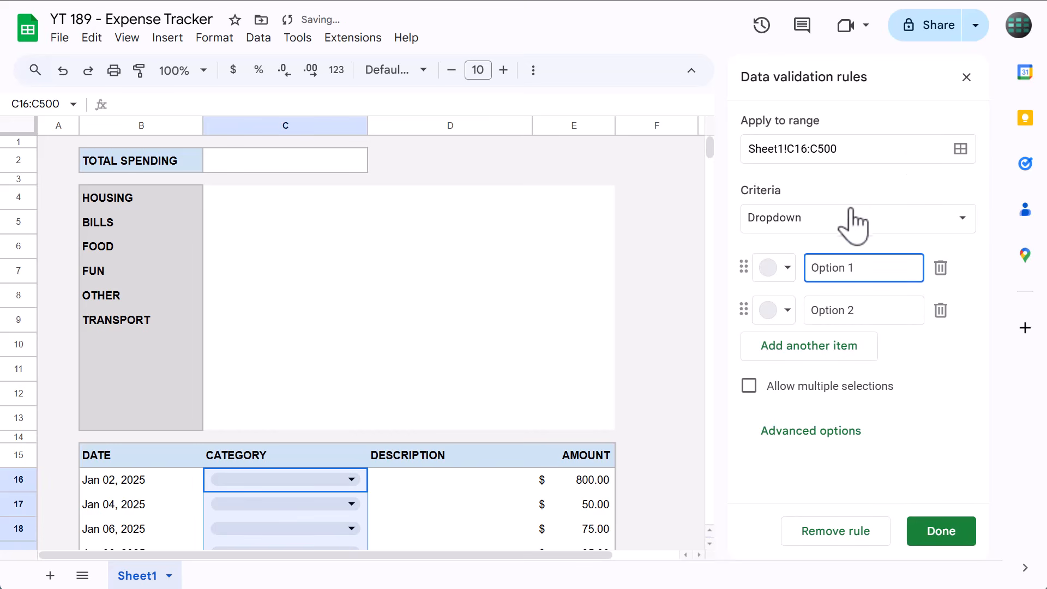
pyautogui.click(822, 227)
pyautogui.click(820, 241)
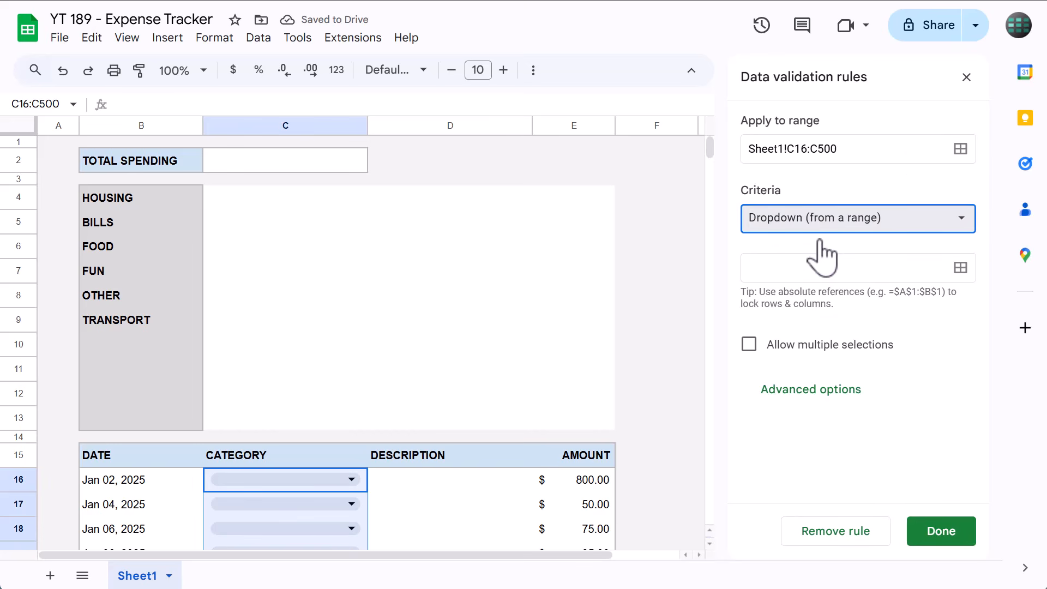
# Step: Set the category list B4:B13 as the source range of the dropdown rule
pyautogui.click(823, 270)
pyautogui.moveTo(190, 207); pyautogui.dragTo(170, 428)
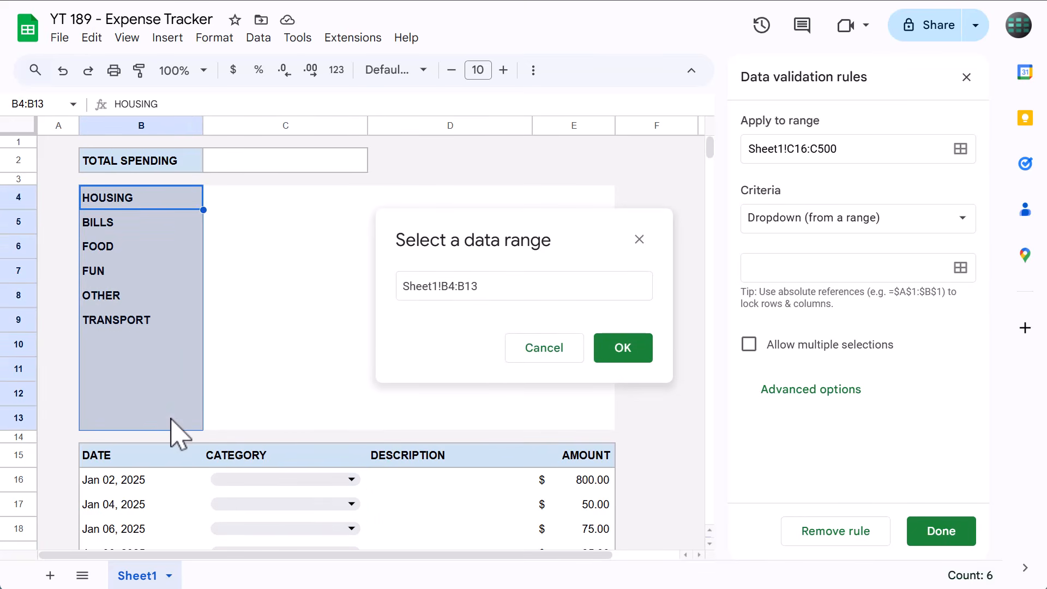
pyautogui.click(625, 349)
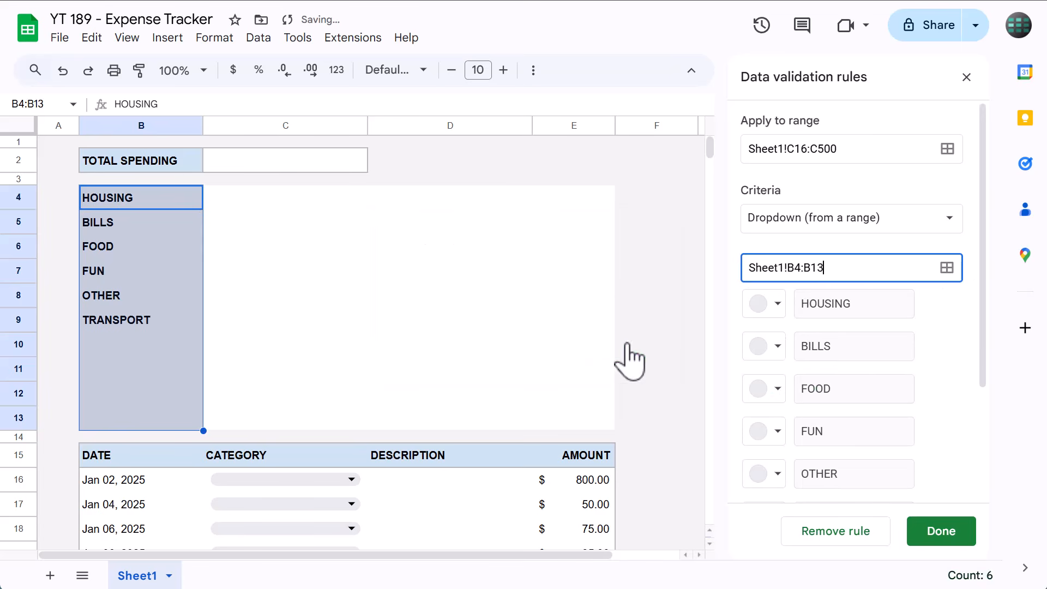
# Step: Set the dropdown's display style to Plain text, save the rule and close the data validation rules
pyautogui.scroll(-1, 864, 341)
pyautogui.scroll(-3, 871, 355)
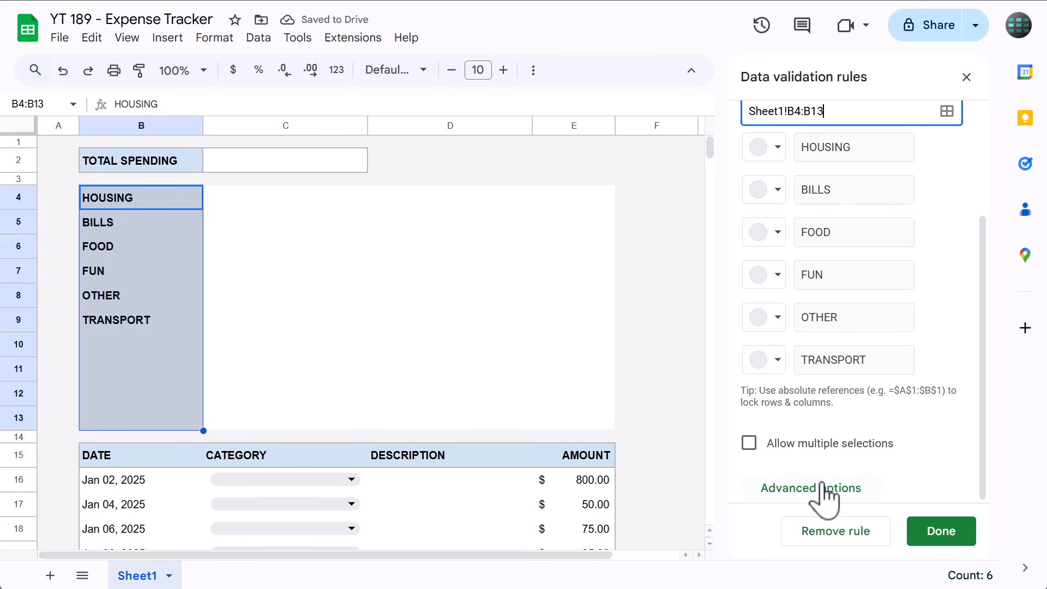
pyautogui.click(822, 488)
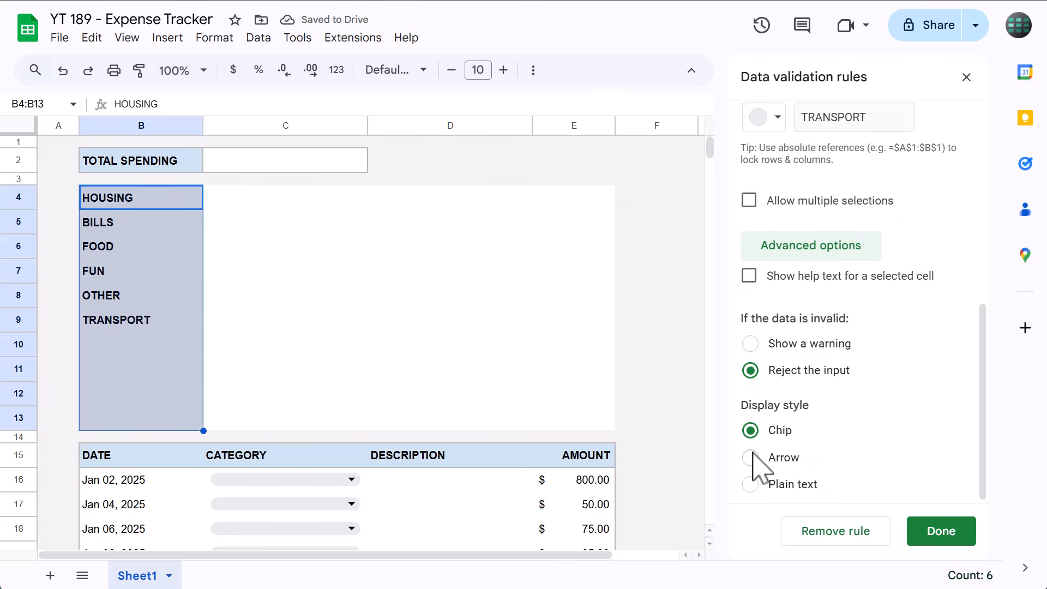
pyautogui.click(750, 485)
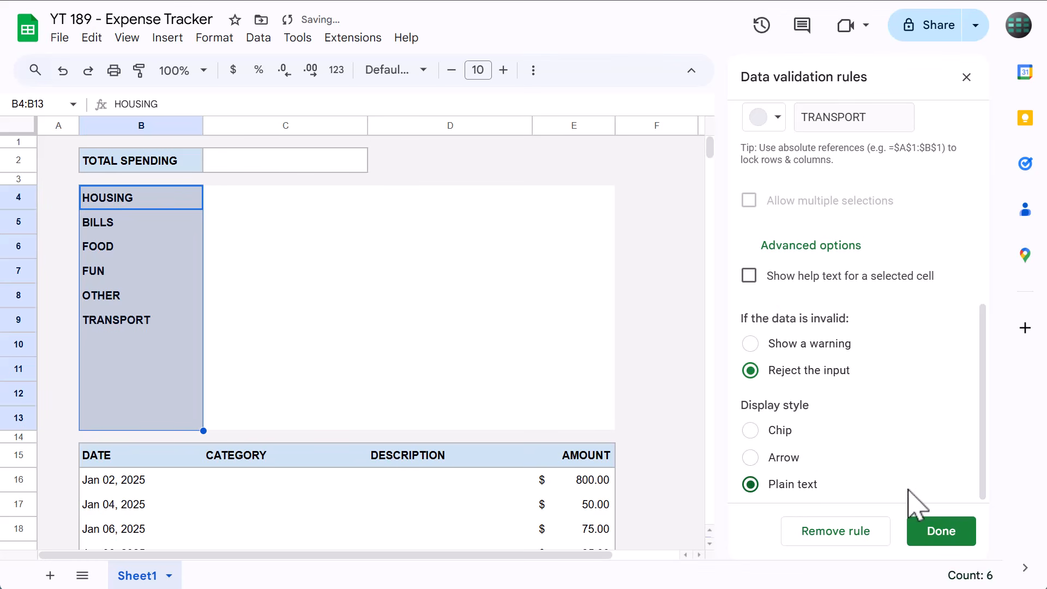
pyautogui.click(934, 542)
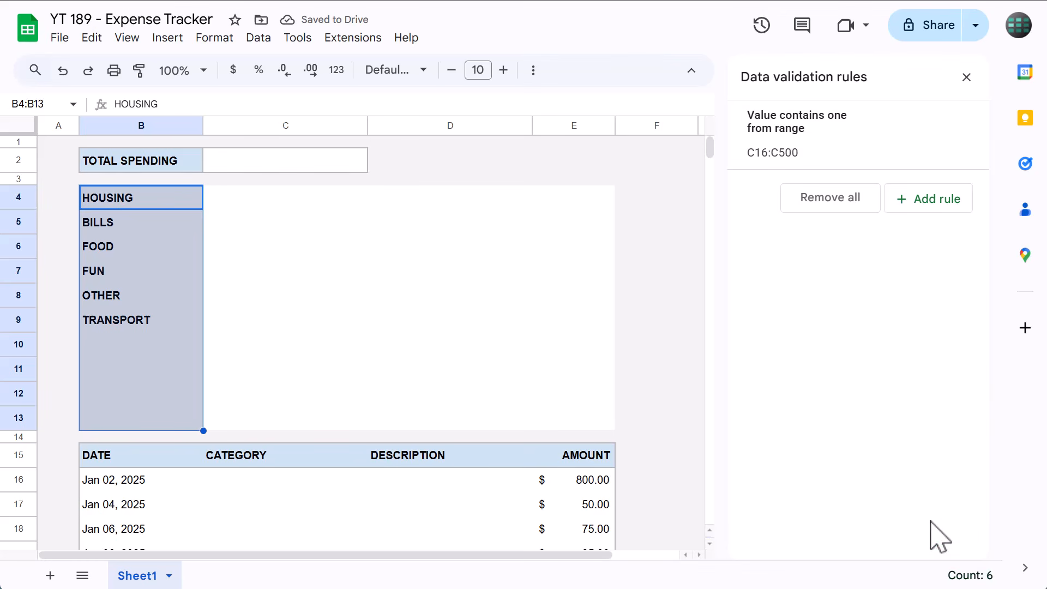
pyautogui.click(967, 77)
pyautogui.click(386, 300)
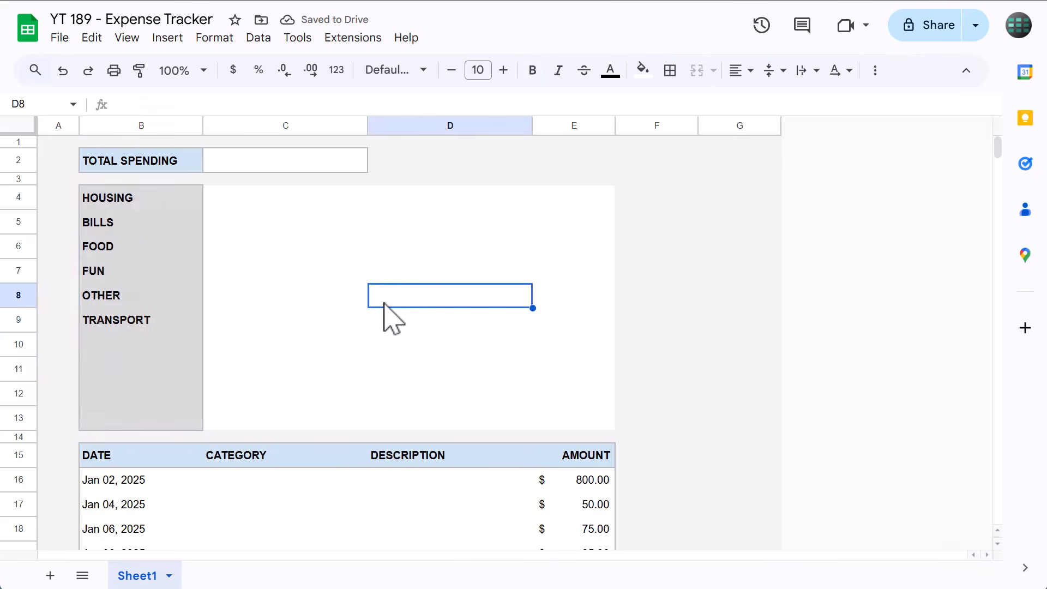
# Step: Fill the transaction categories in C16:C21 with HOUSING, FOOD, BILLS, TRANSPORT, FOOD and BILLS
pyautogui.scroll(-3, 382, 311)
pyautogui.click(263, 330)
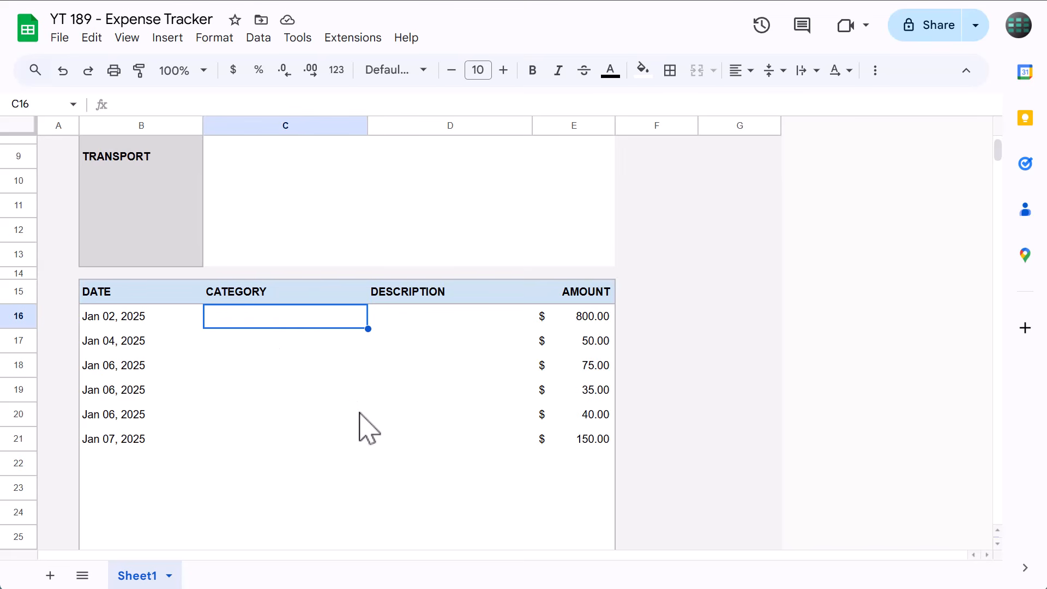
pyautogui.press('Return')
pyautogui.press('Down')
pyautogui.press('Return')
pyautogui.write('F')
pyautogui.press('Return')
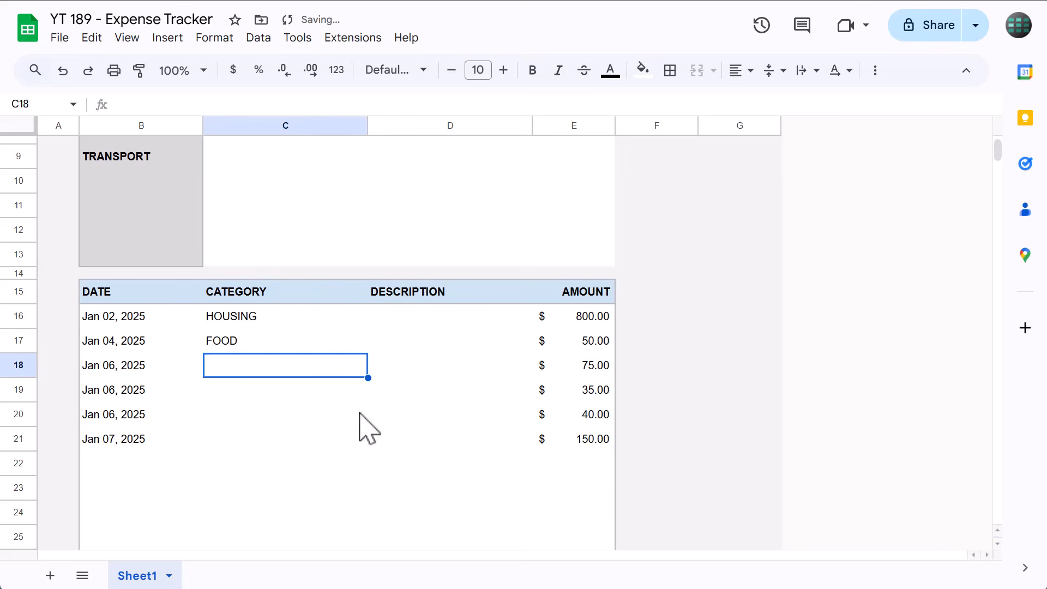
pyautogui.write('B')
pyautogui.press('Return')
pyautogui.write('T')
pyautogui.press('Return')
pyautogui.write('F')
pyautogui.press('Return')
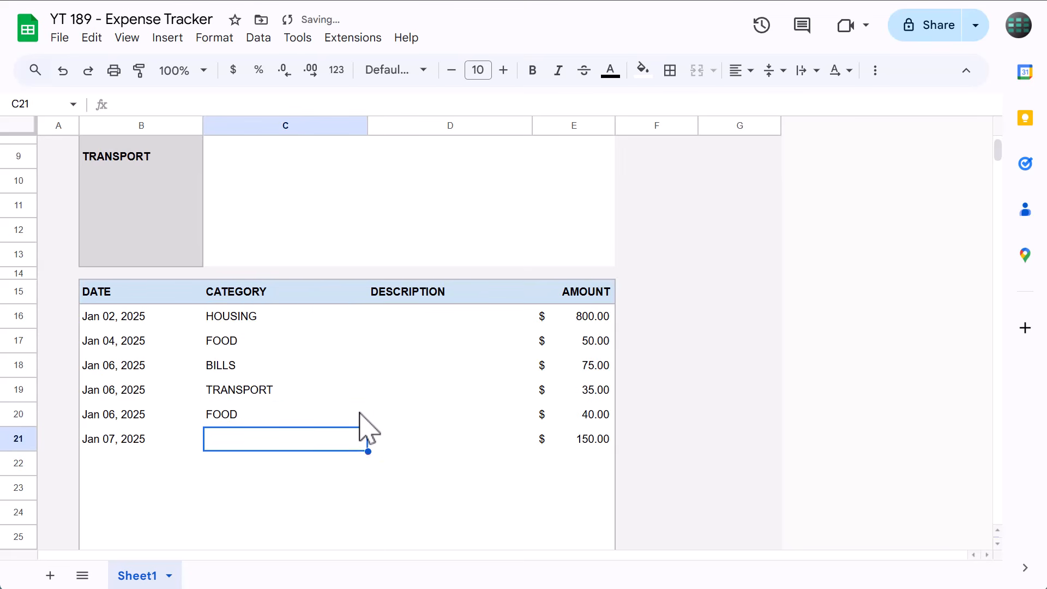
pyautogui.write('b')
pyautogui.press('Return')
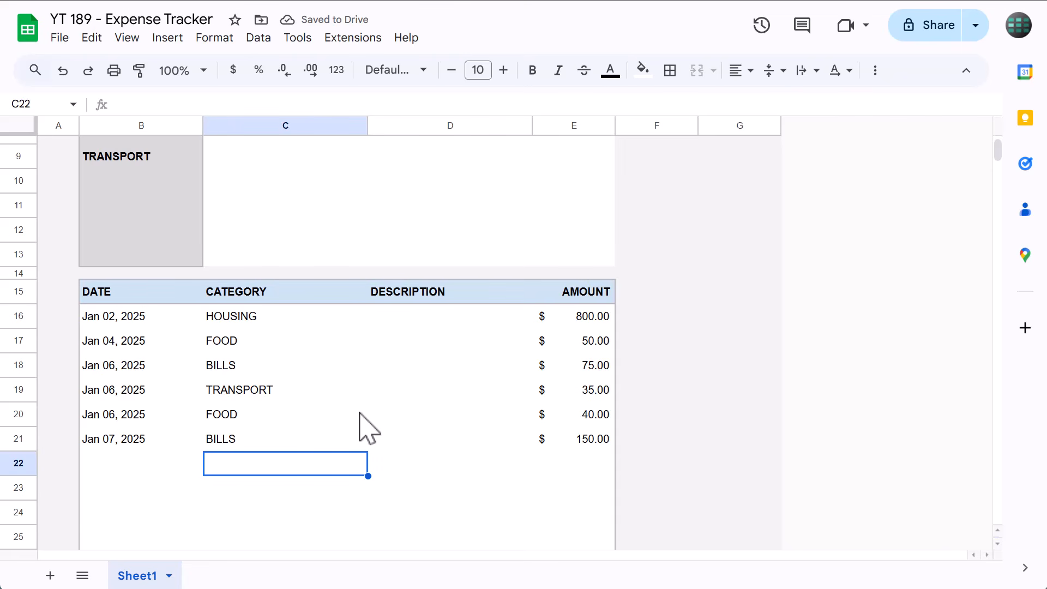
# Step: Add light gray inner borders to the transaction range B16:E500
pyautogui.scroll(2, 360, 413)
pyautogui.scroll(2, 360, 414)
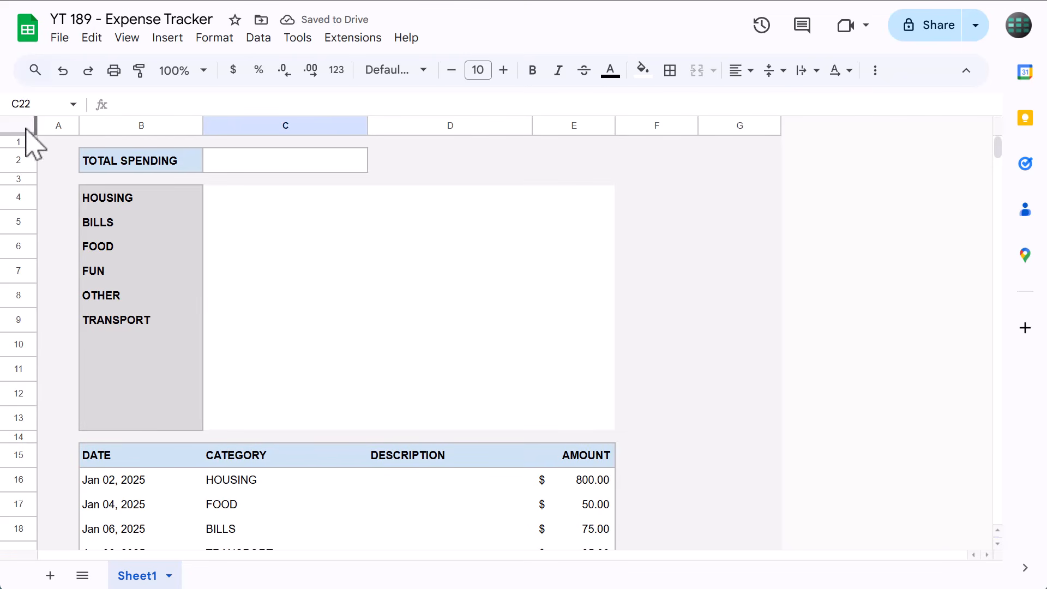
pyautogui.click(33, 104)
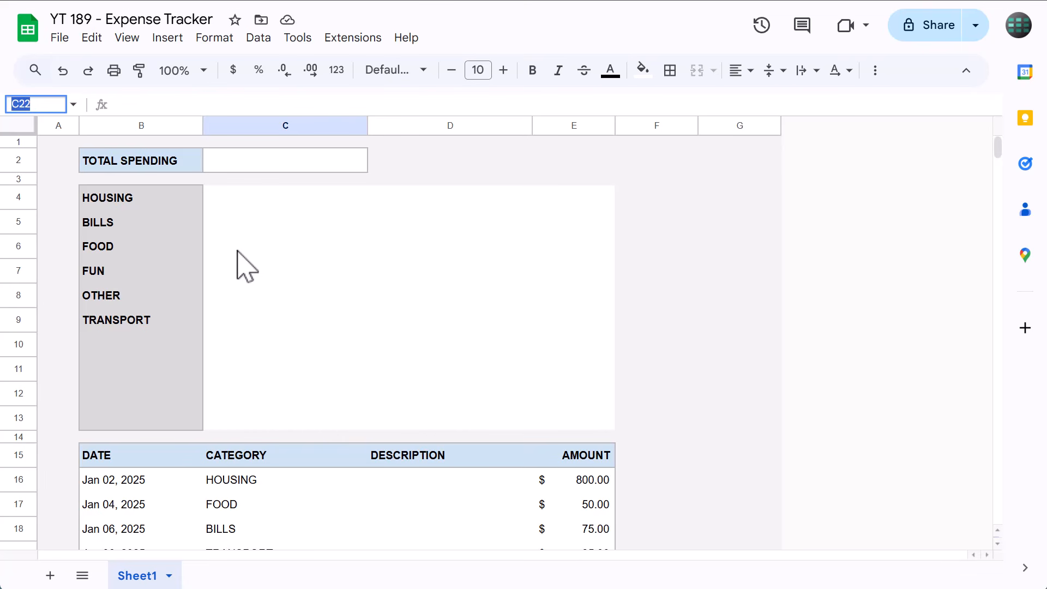
pyautogui.write('B16:E500')
pyautogui.press('Return')
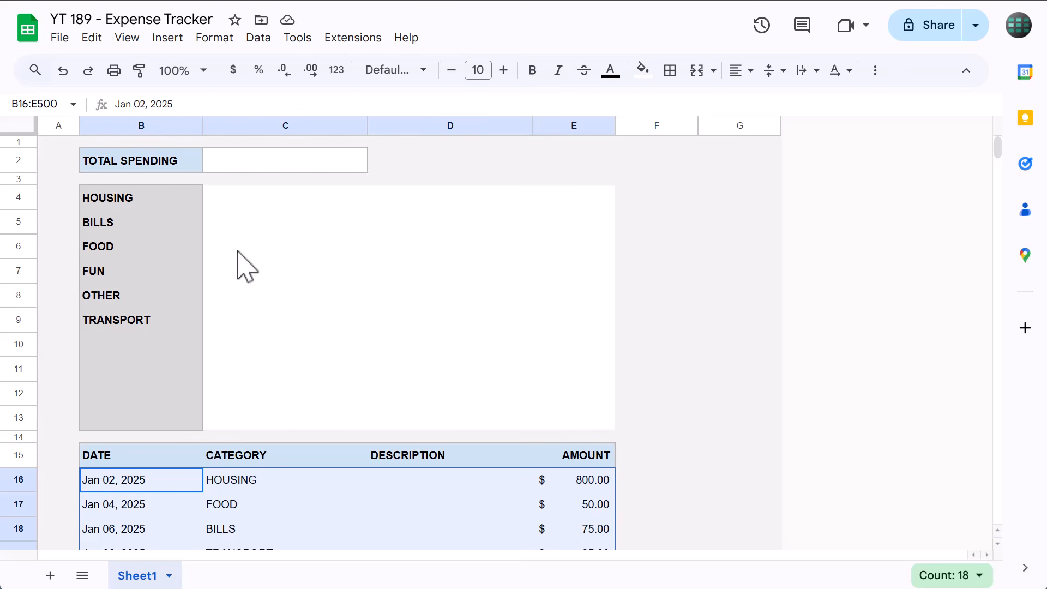
pyautogui.click(671, 71)
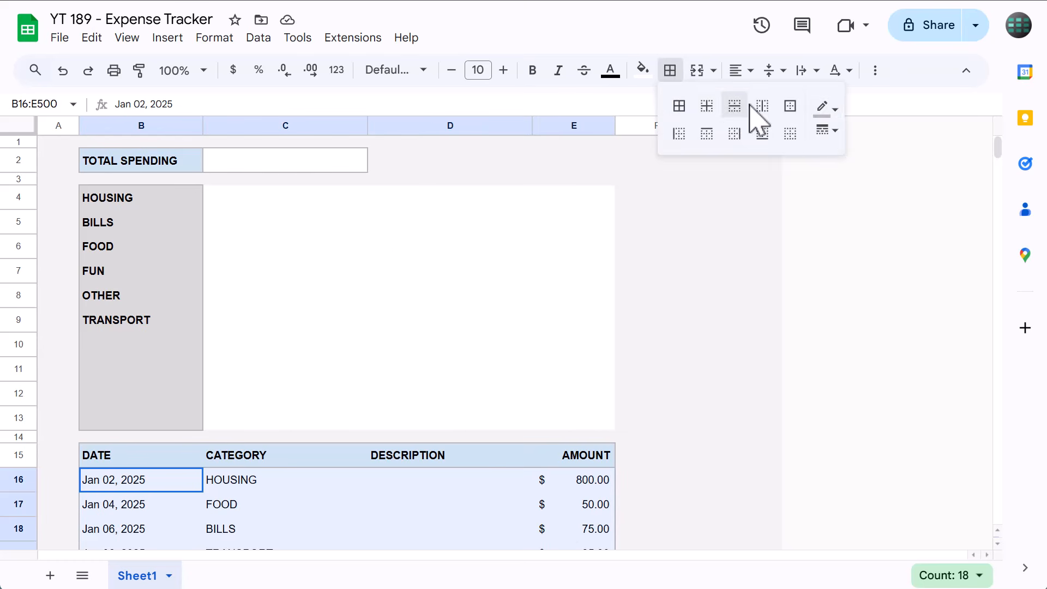
pyautogui.click(823, 111)
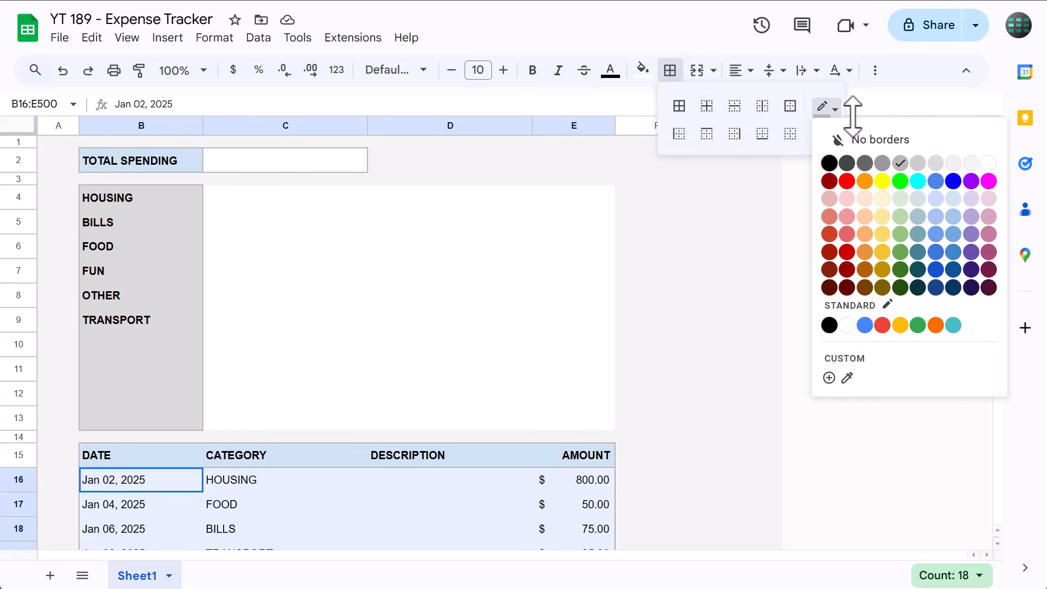
pyautogui.click(949, 164)
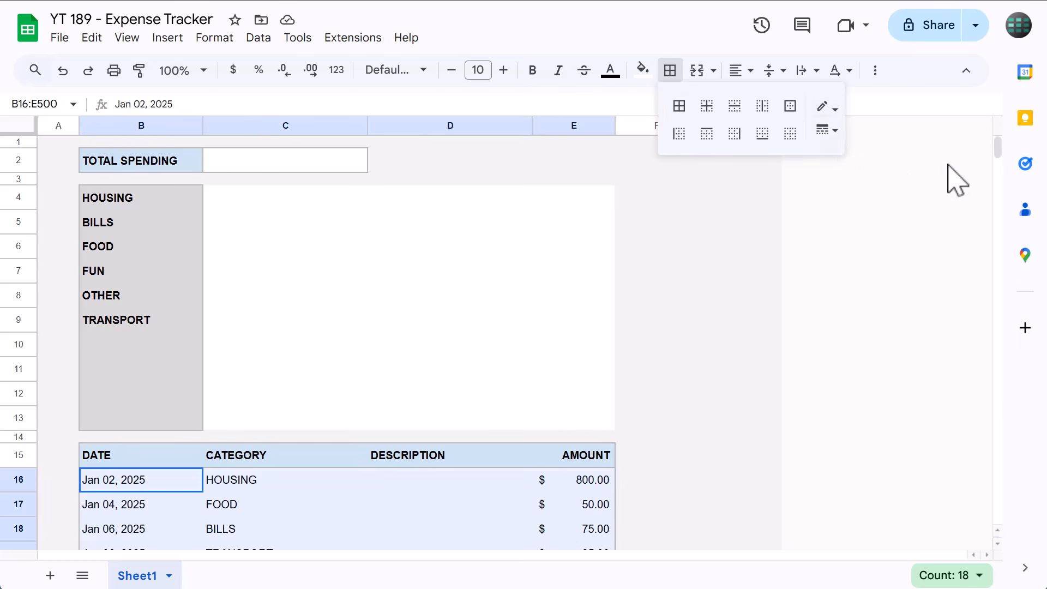
pyautogui.click(708, 107)
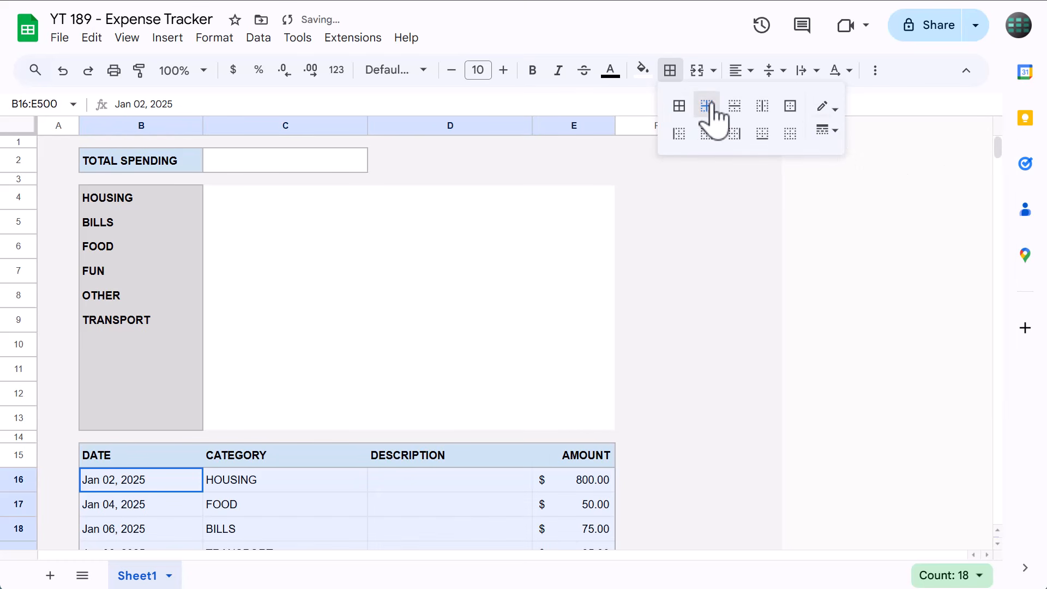
pyautogui.click(670, 74)
pyautogui.scroll(-1, 467, 269)
pyautogui.click(414, 271)
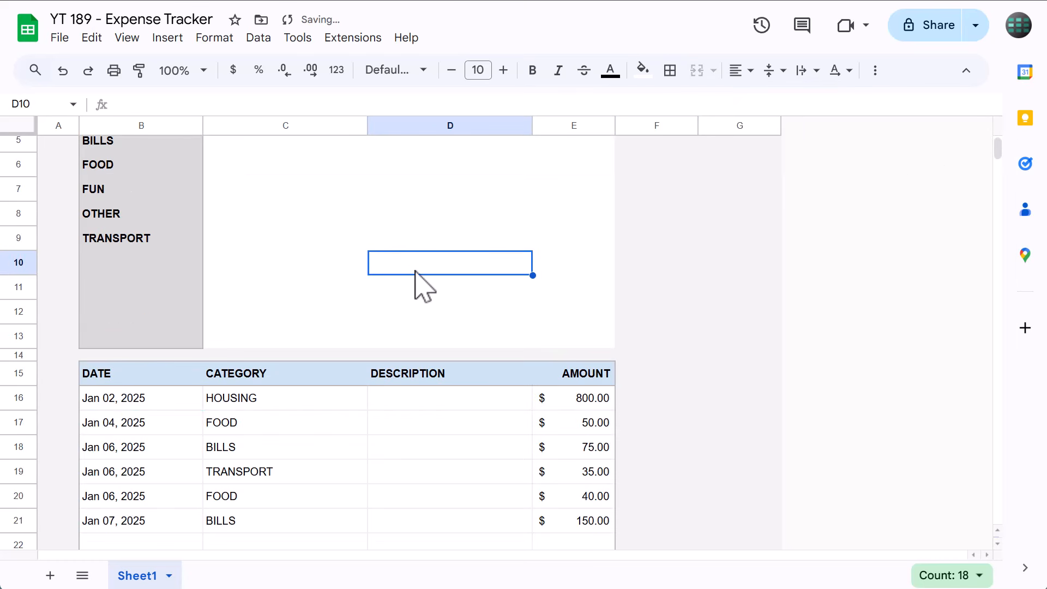
pyautogui.scroll(1, 385, 316)
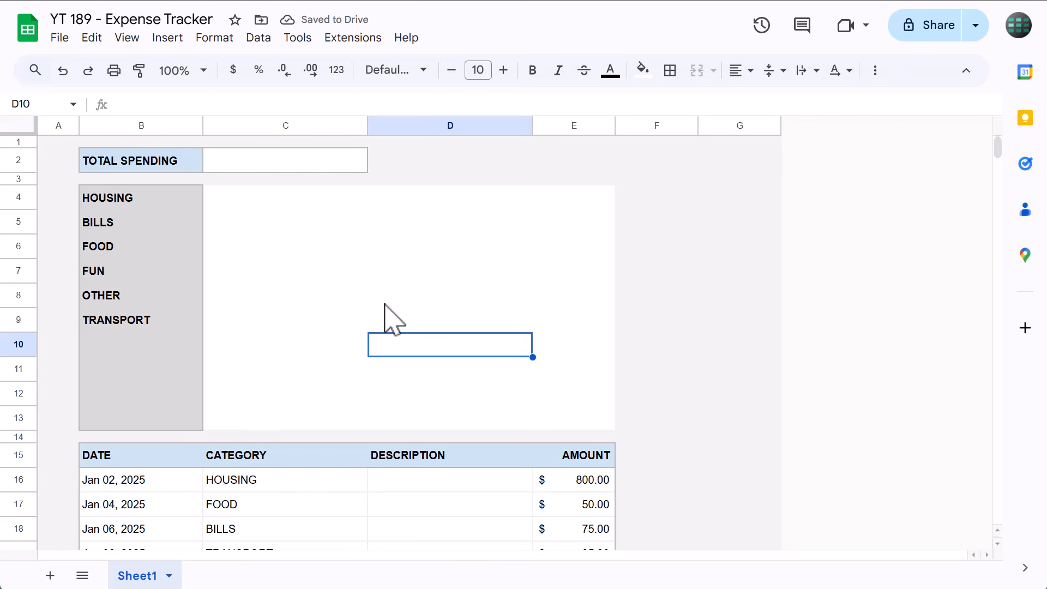
# Step: Enter the formula =SUMIF($C$16:$C$500,B4,$E$16:$E$500) in D4 to total the HOUSING category
pyautogui.click(456, 204)
pyautogui.click(476, 100)
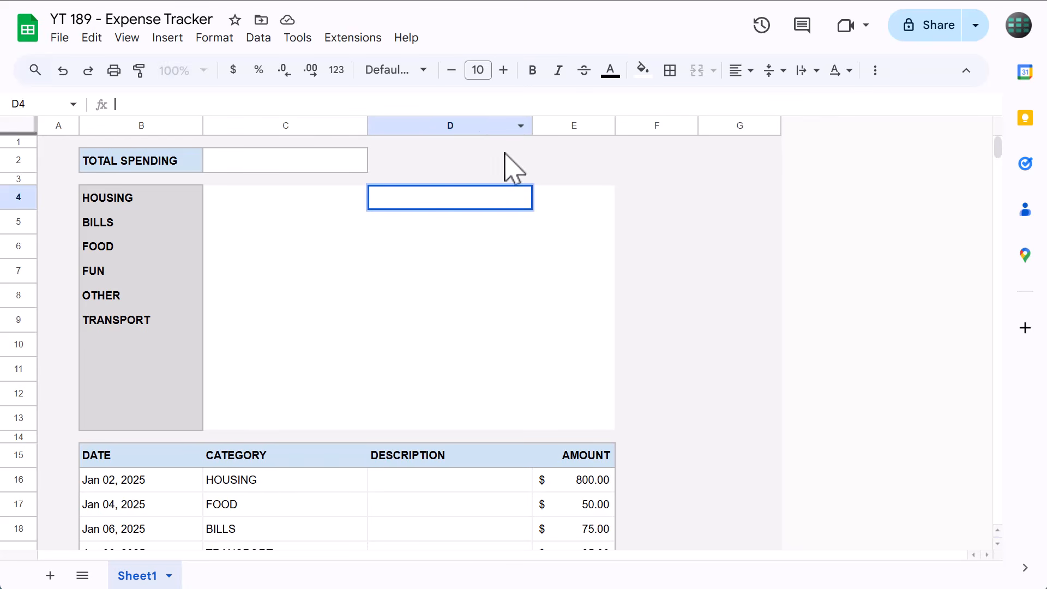
pyautogui.write('=')
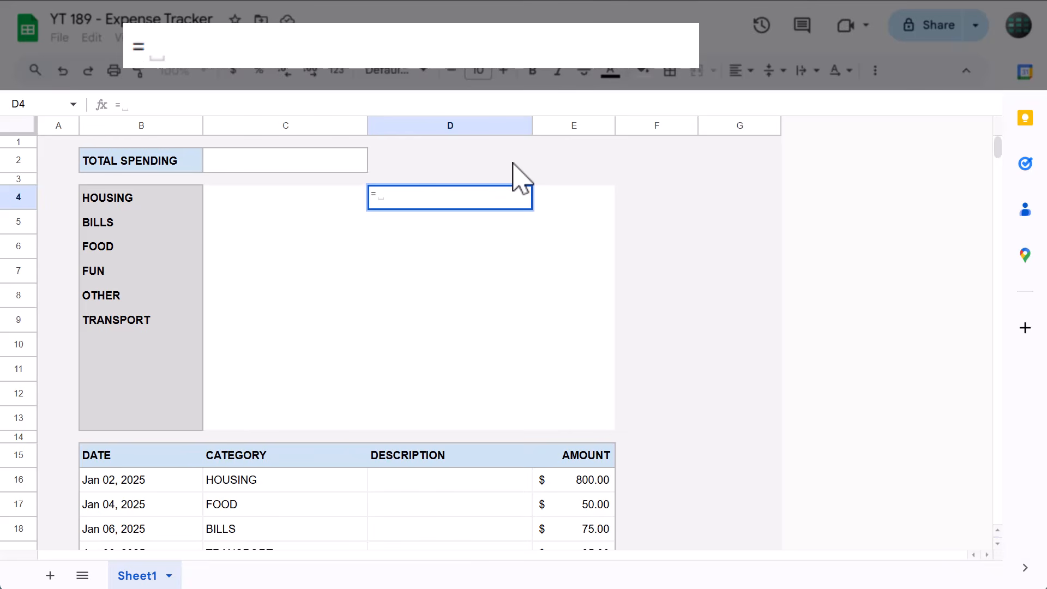
pyautogui.write('sumif')
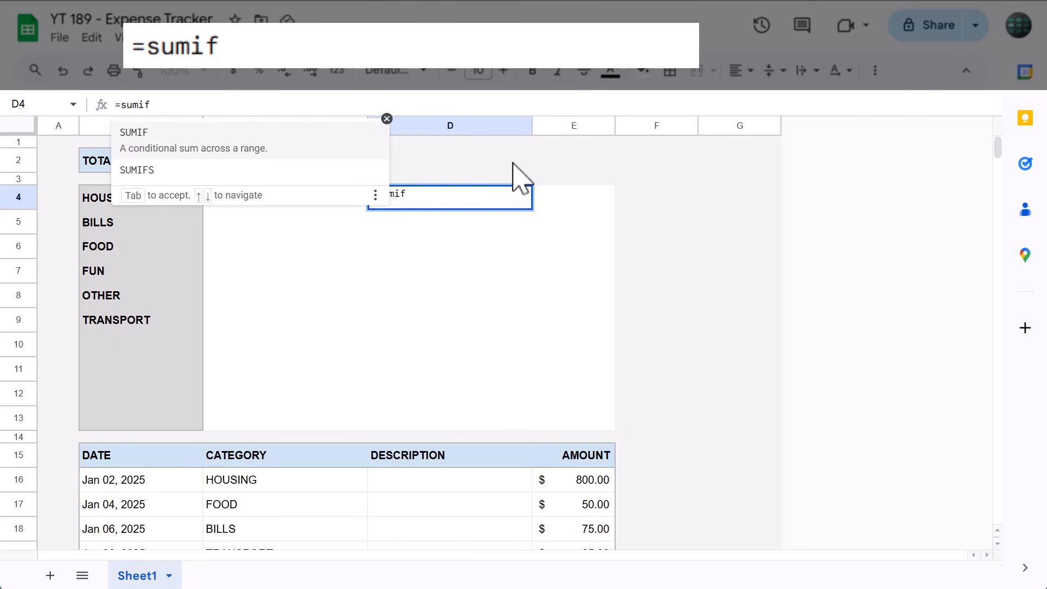
pyautogui.press('Tab')
pyautogui.write('C1')
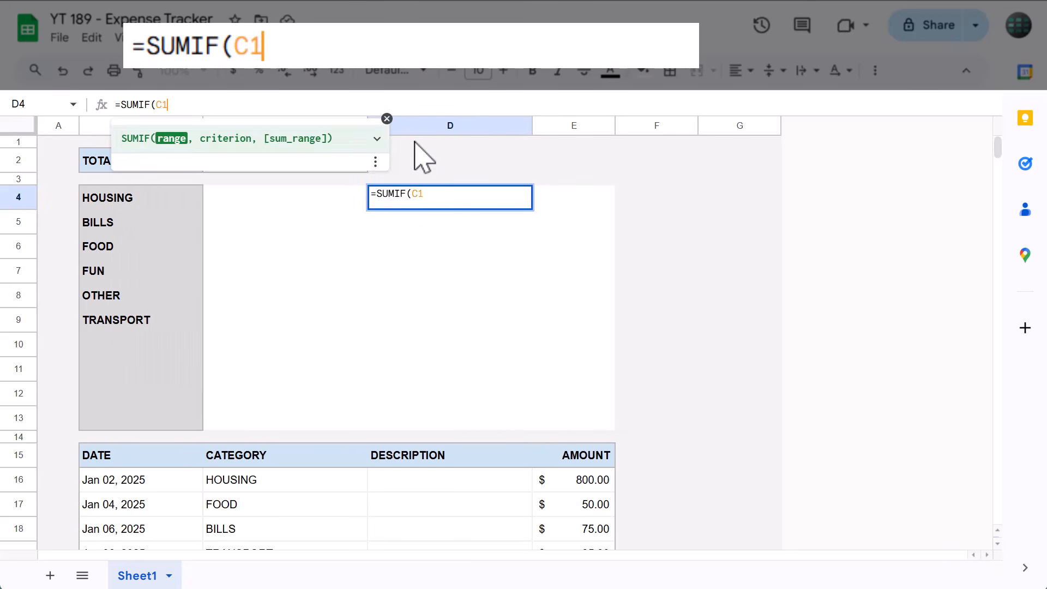
pyautogui.write('6:C500')
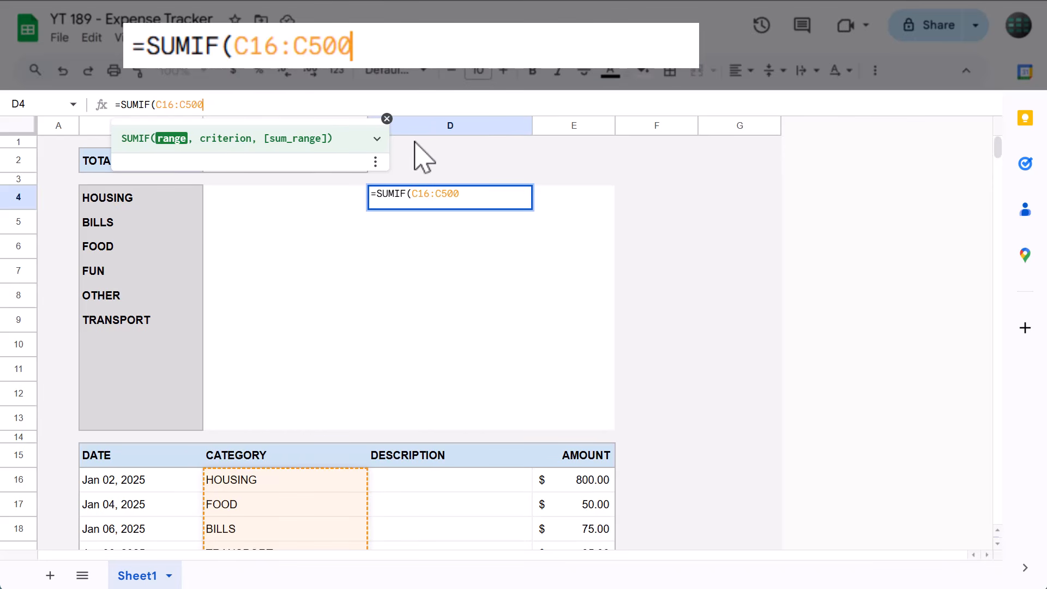
pyautogui.press('F4')
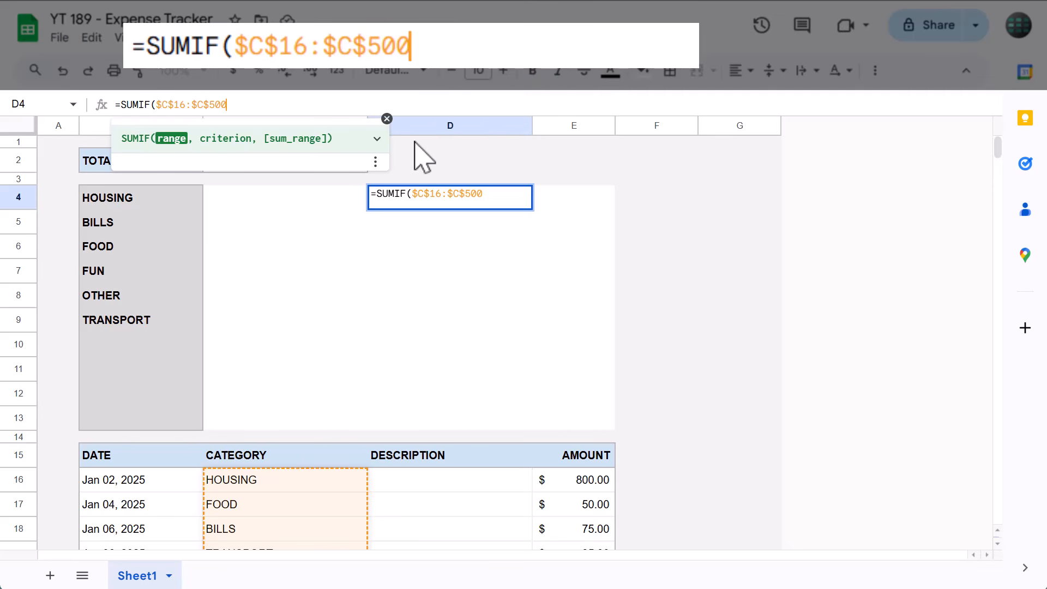
pyautogui.write(', ')
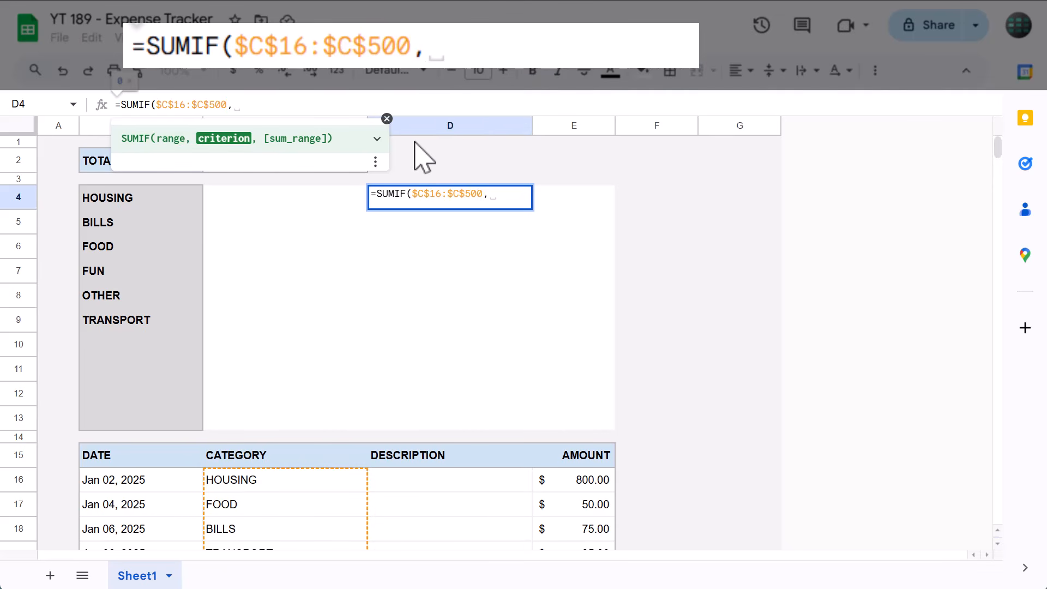
pyautogui.write('B4')
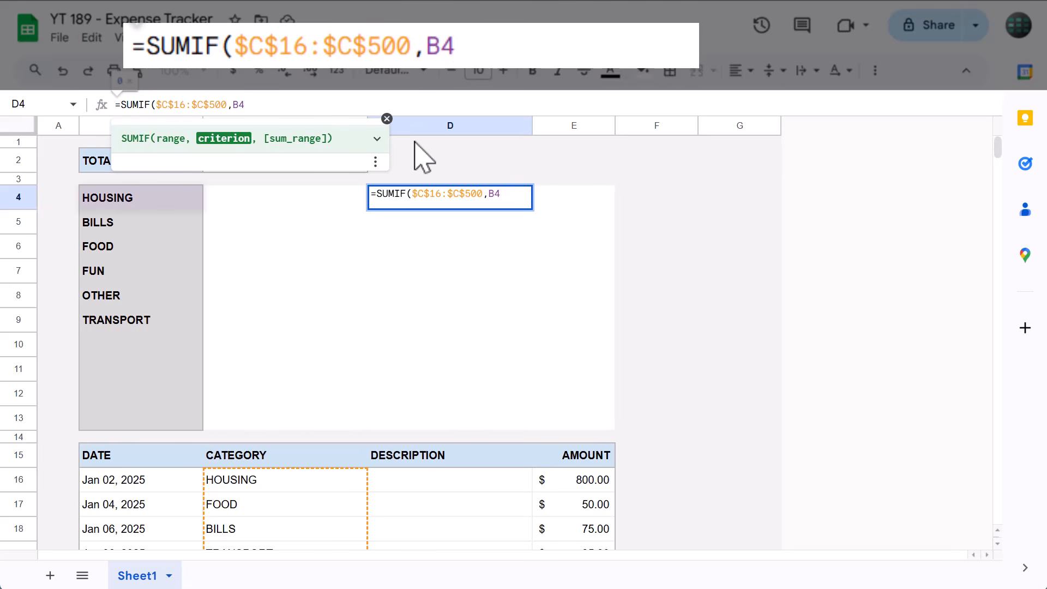
pyautogui.write(', ')
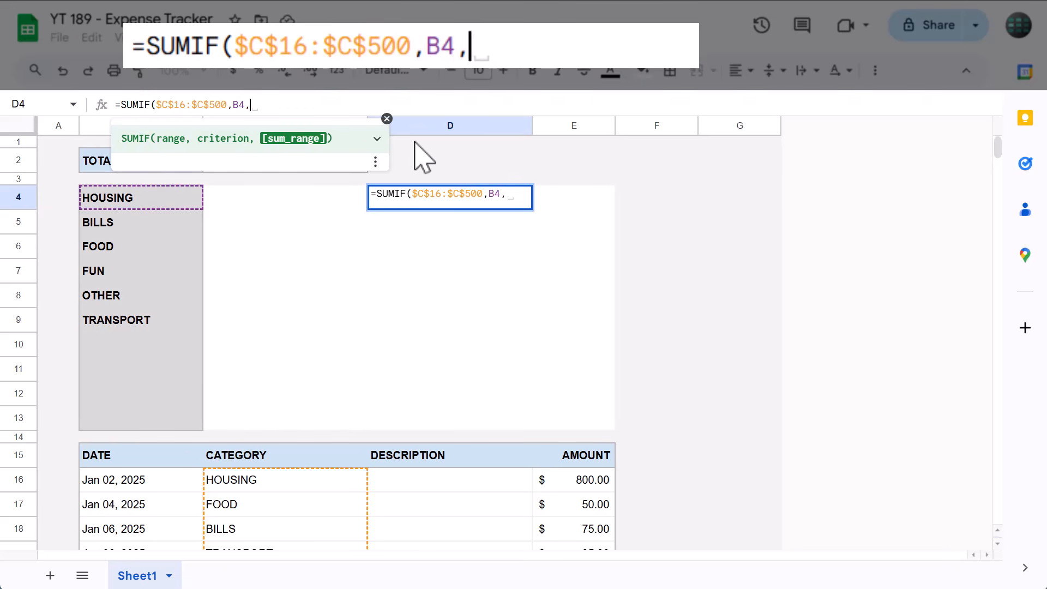
pyautogui.write('E16:')
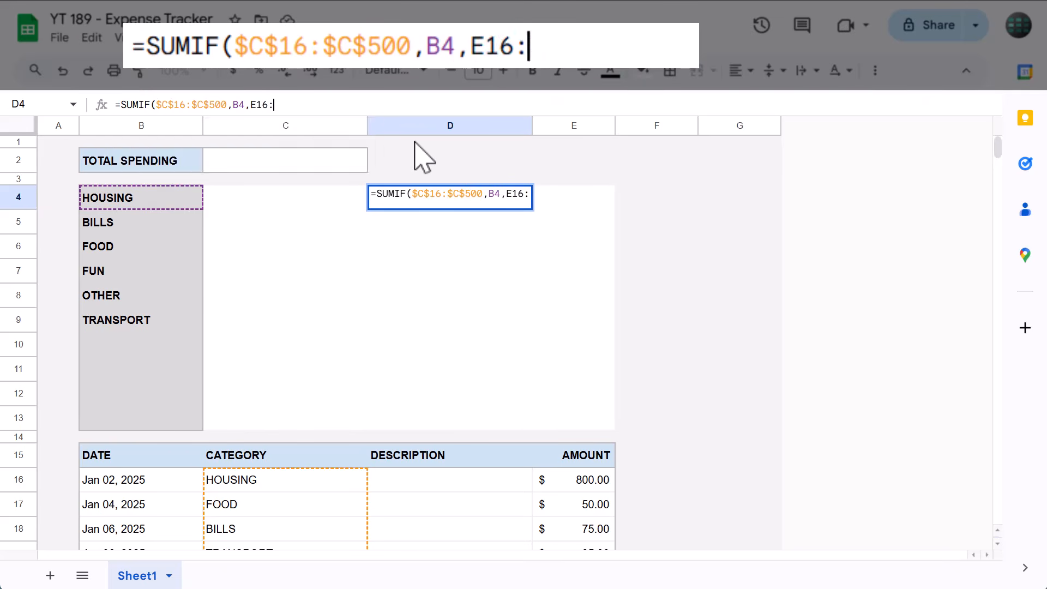
pyautogui.write('E500')
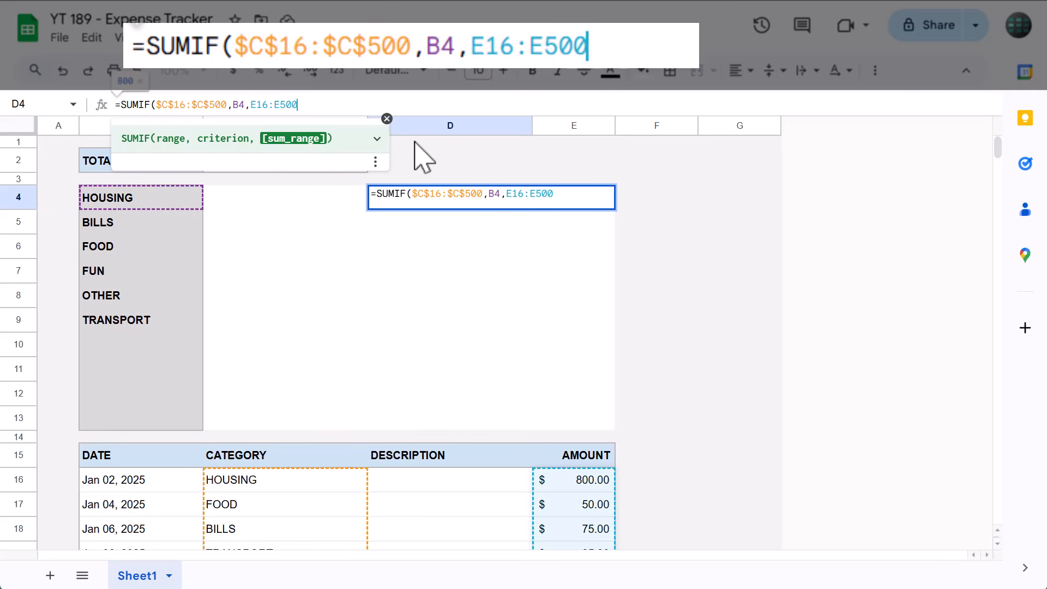
pyautogui.press('F4')
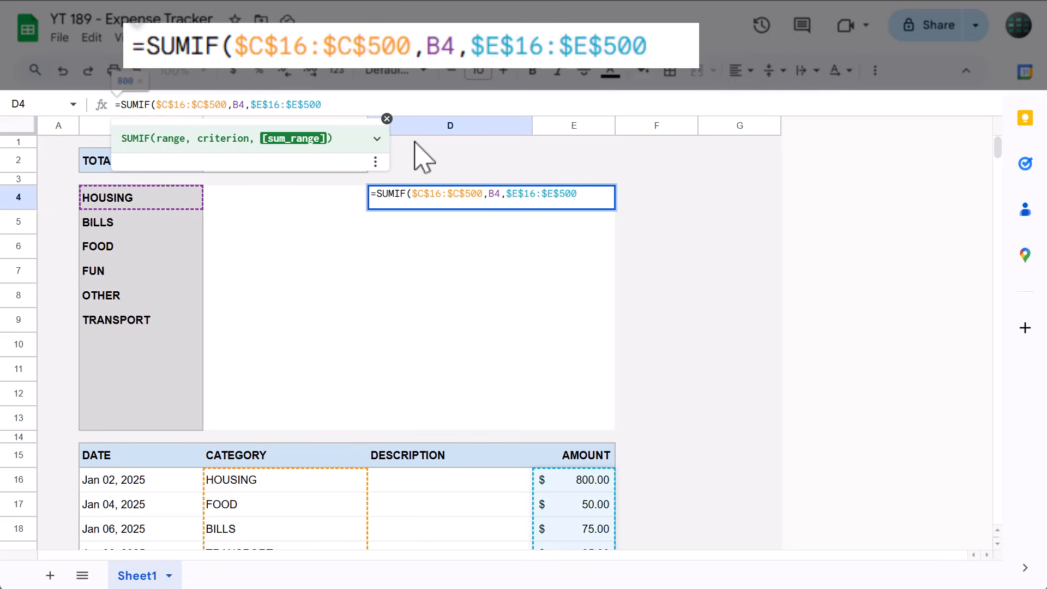
pyautogui.write(')')
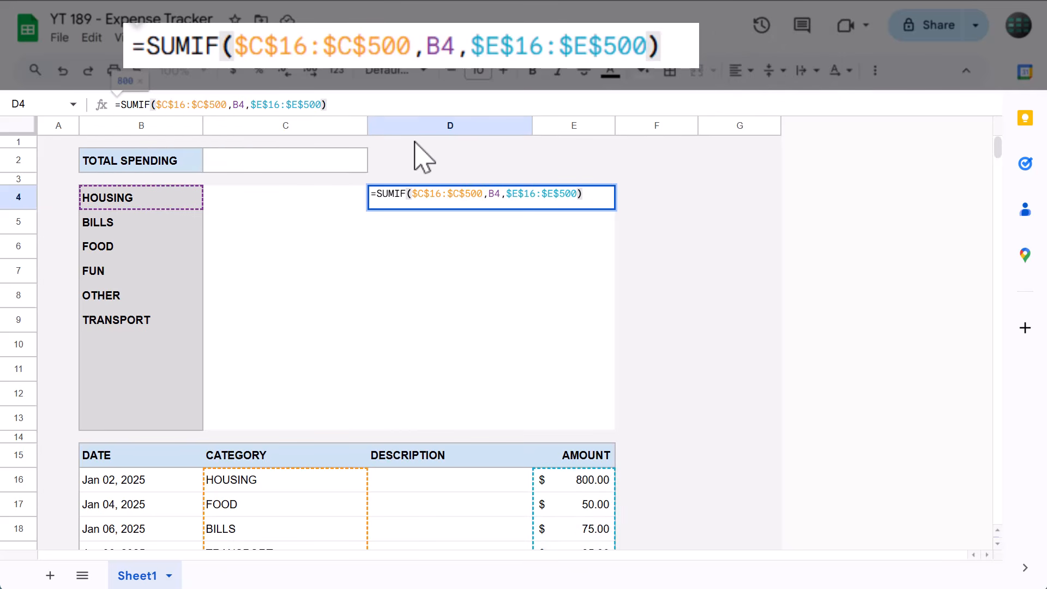
pyautogui.press('Return')
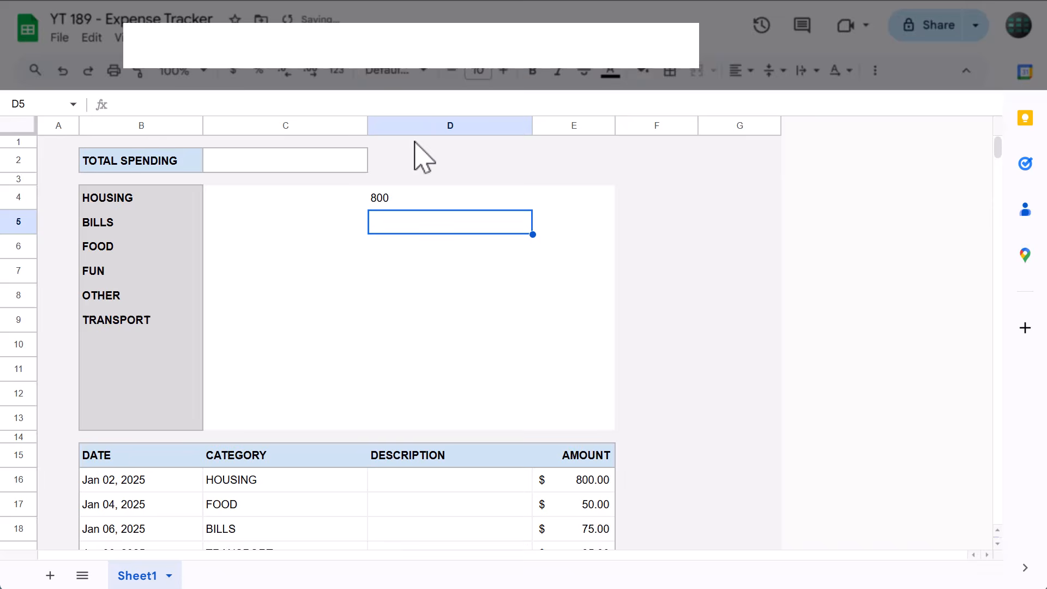
# Step: Copy the SUMIF formula from D4 down through D13 and check the cell references in the copied formulas
pyautogui.click(427, 203)
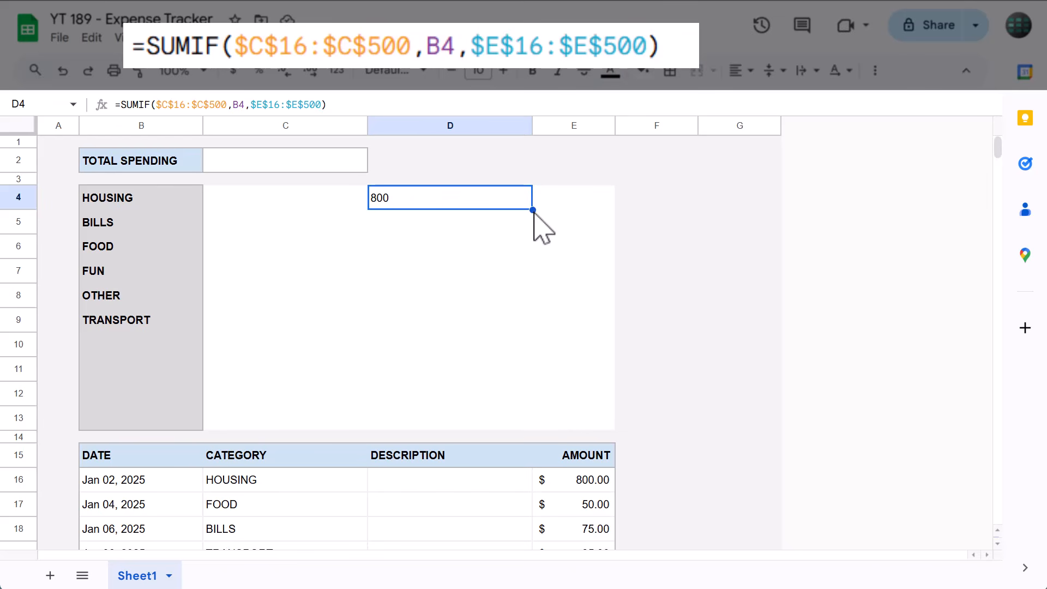
pyautogui.moveTo(533, 209); pyautogui.dragTo(549, 412)
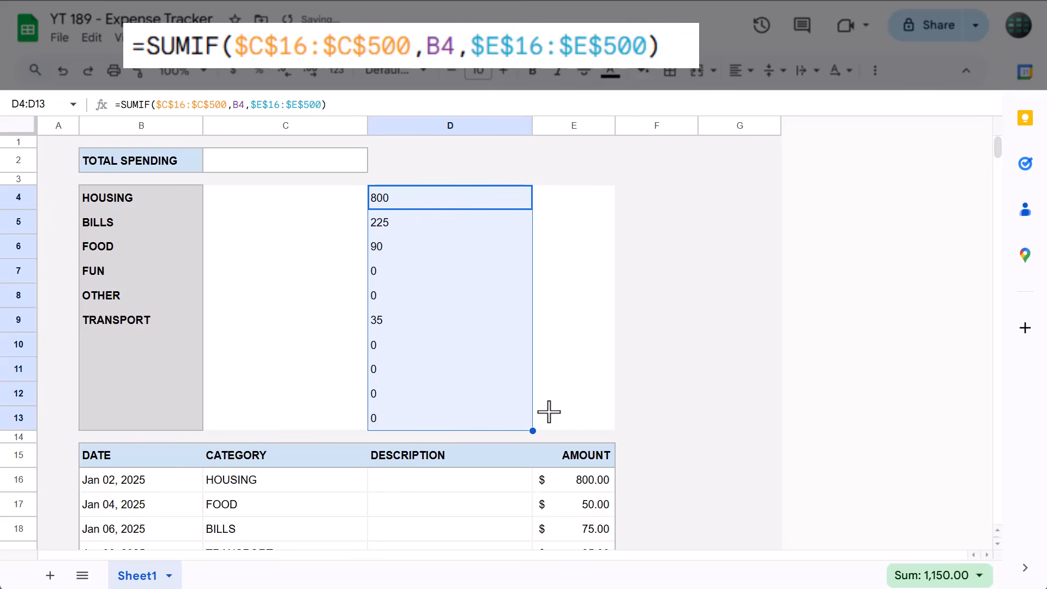
pyautogui.click(451, 228)
pyautogui.click(452, 252)
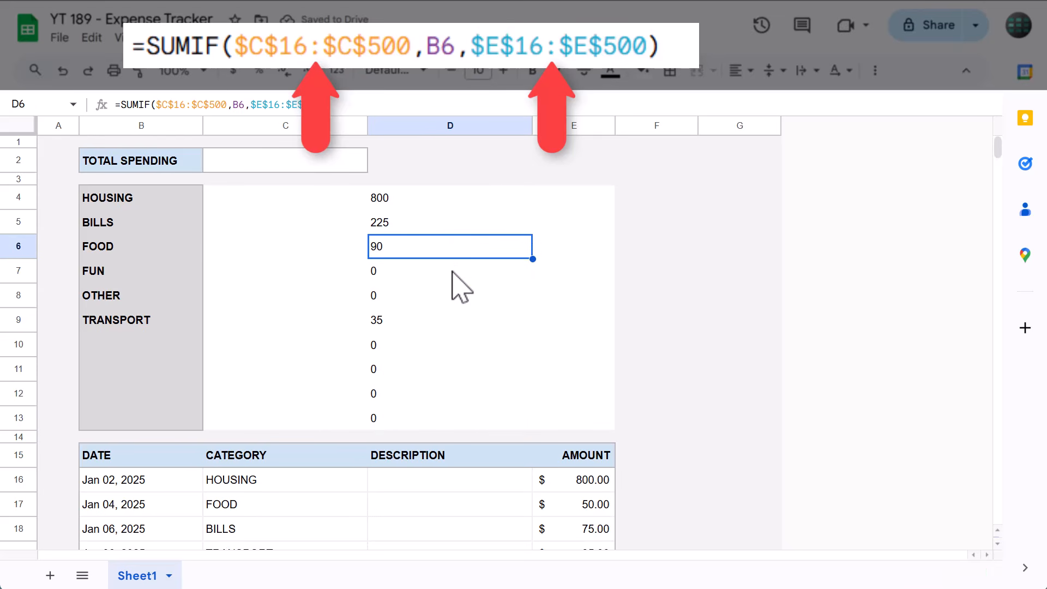
pyautogui.click(453, 273)
pyautogui.click(462, 304)
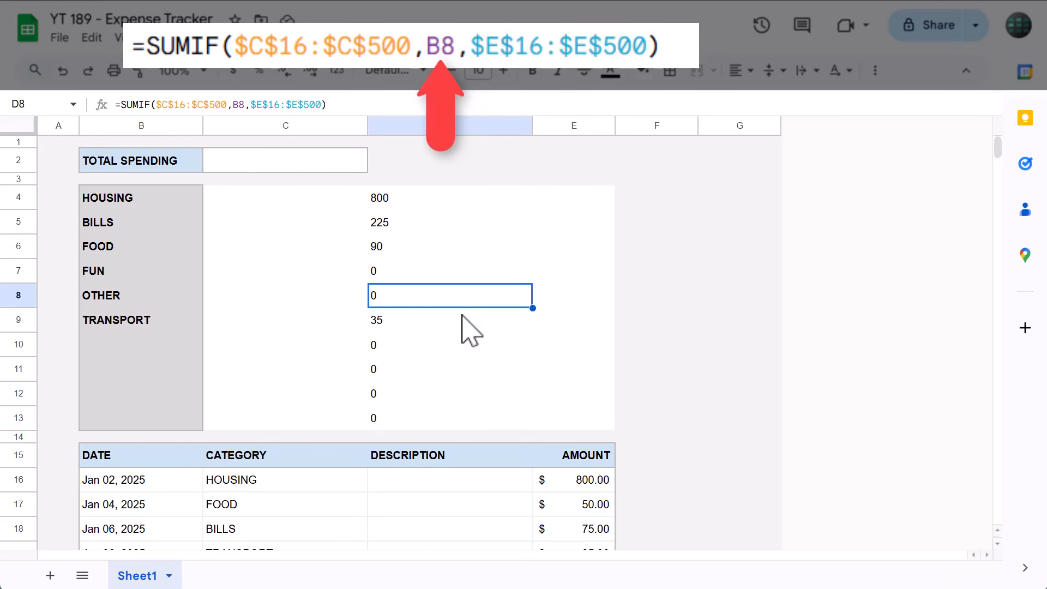
pyautogui.click(462, 322)
pyautogui.click(466, 348)
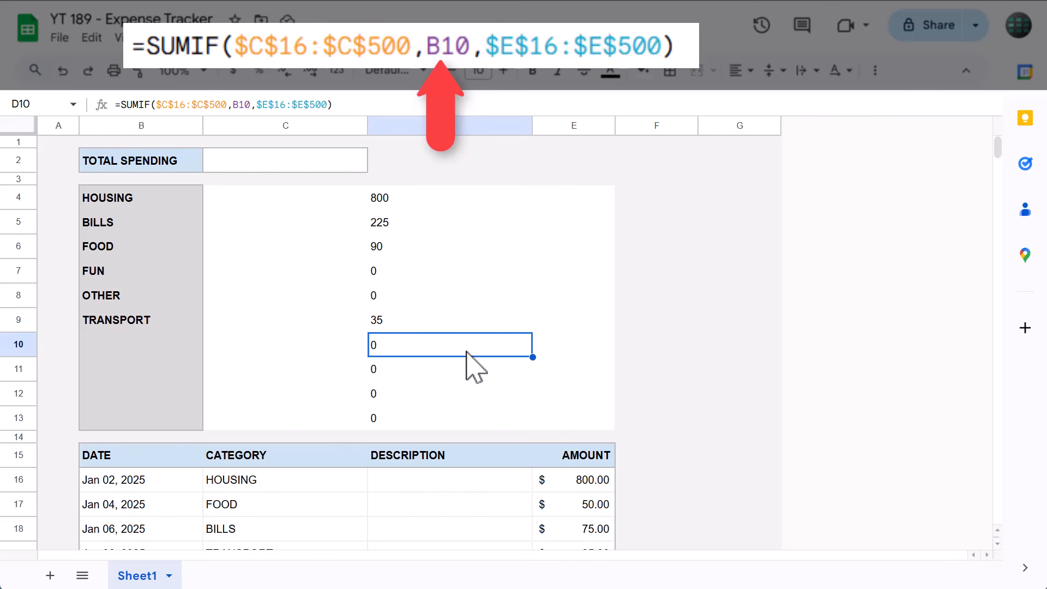
pyautogui.click(469, 375)
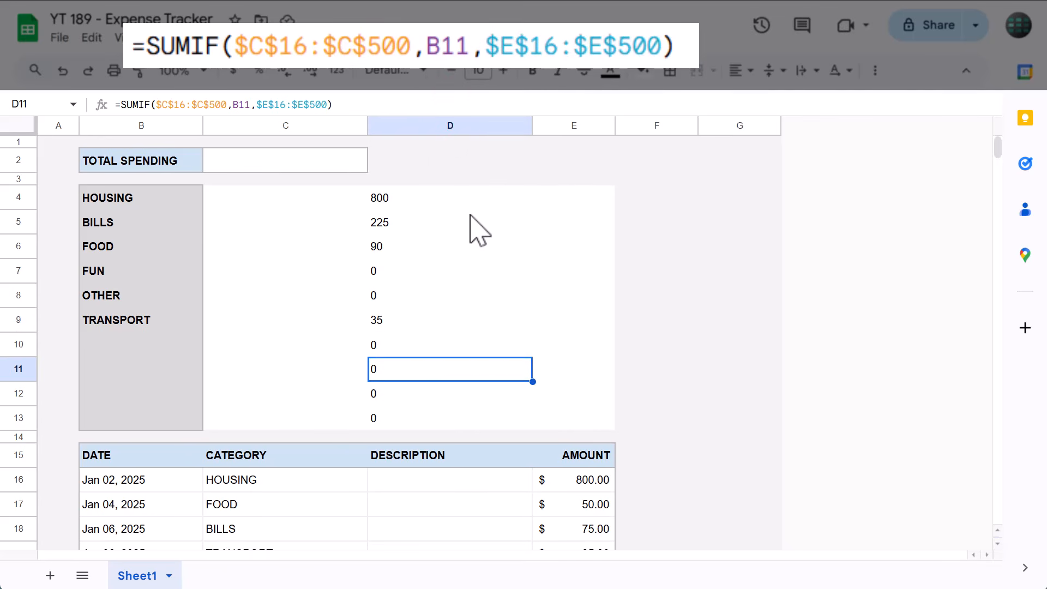
# Step: Enter the formula =SUM(E16:E500) in C2 to calculate total spending
pyautogui.click(329, 162)
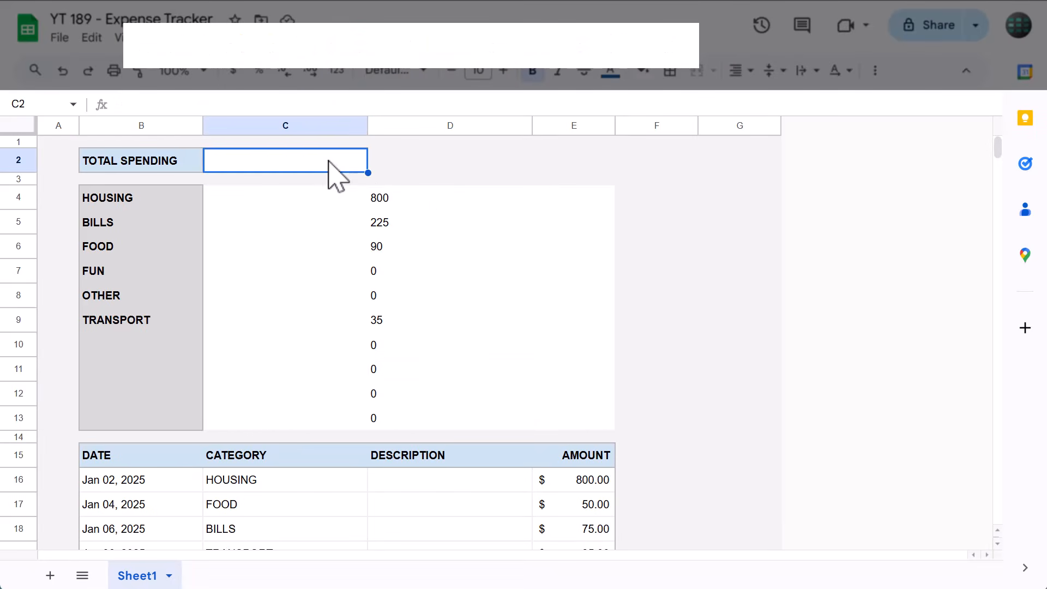
pyautogui.click(461, 105)
pyautogui.write('= ')
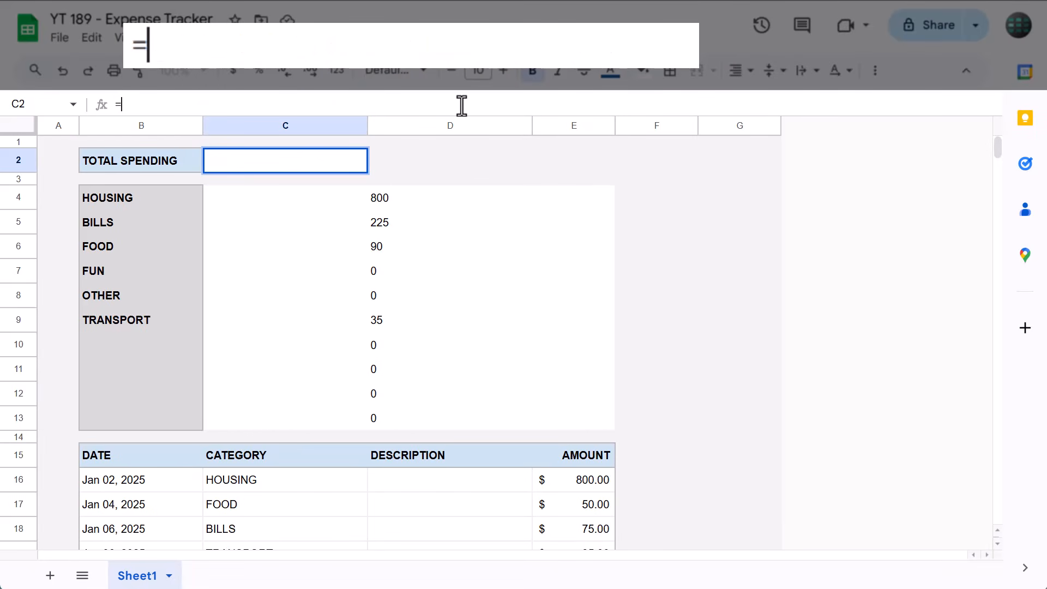
pyautogui.write('sum')
pyautogui.press('Tab')
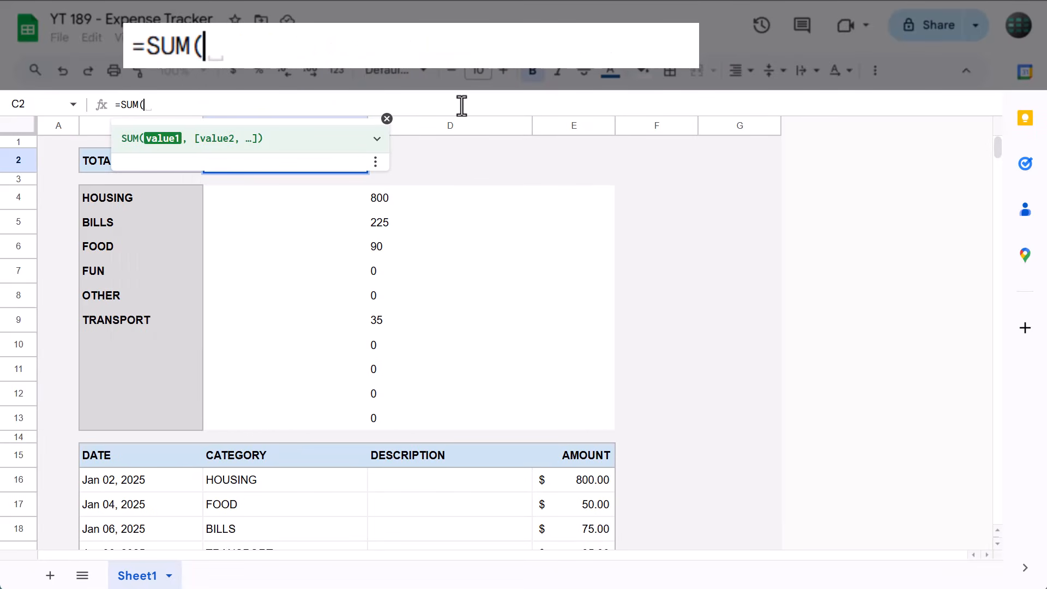
pyautogui.write('E16')
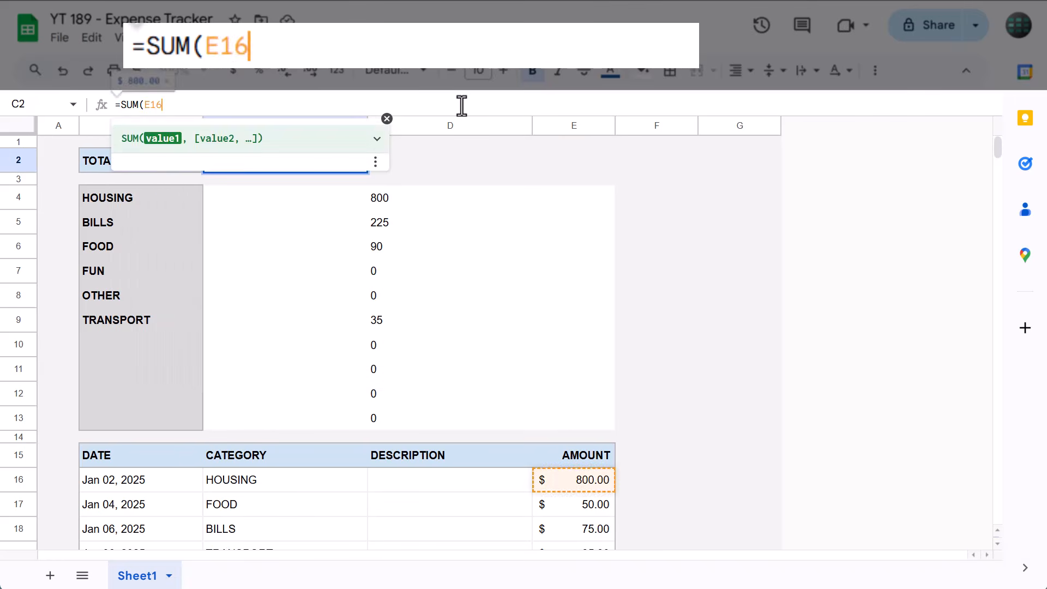
pyautogui.write(':E500)')
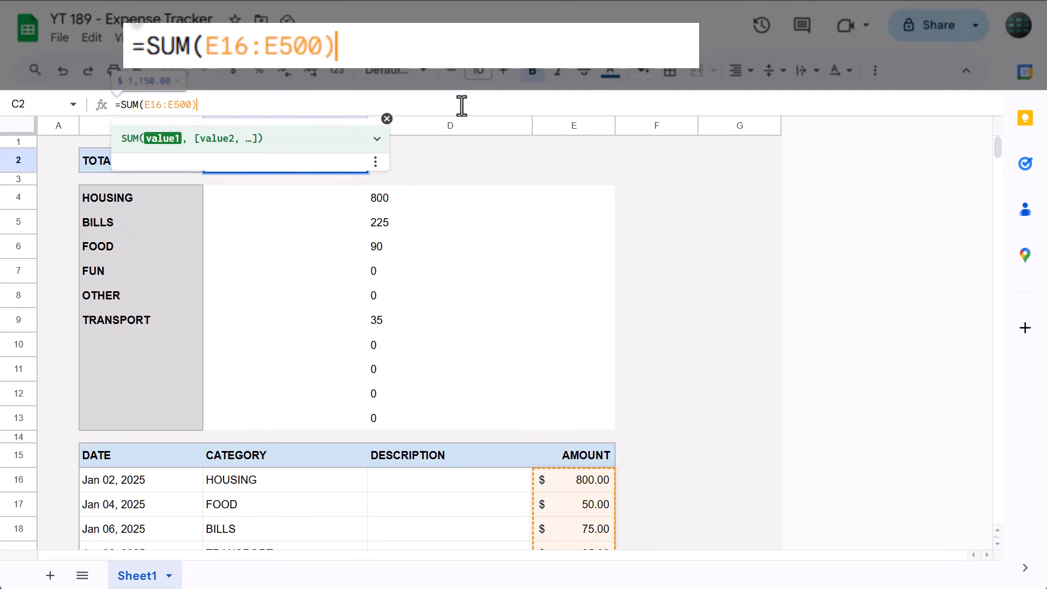
pyautogui.press('Return')
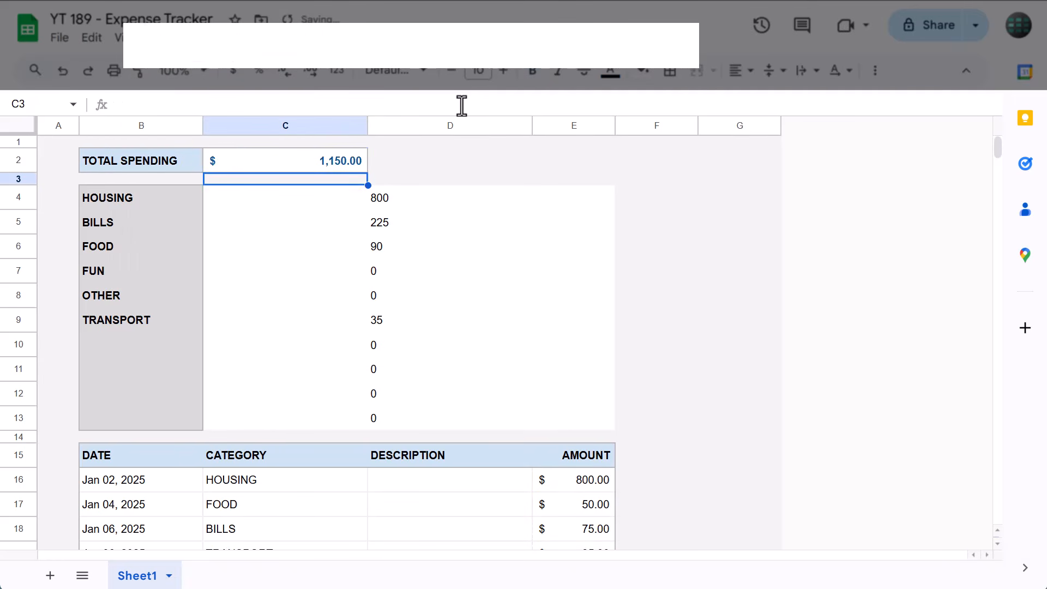
pyautogui.click(327, 164)
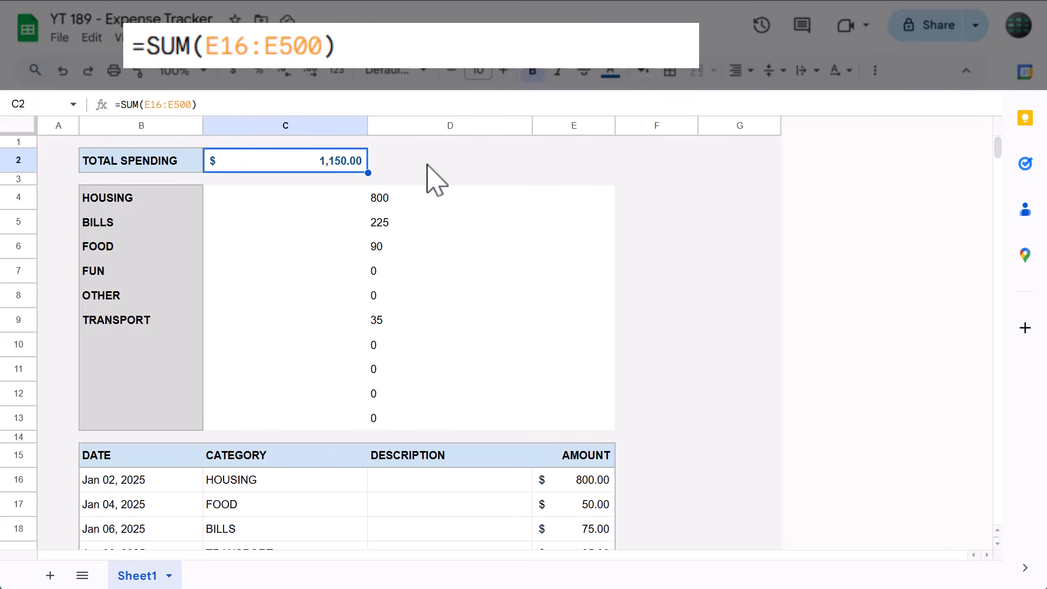
# Step: Enter the formula =IF(D4=0,"-",D4/$C$2) in E4 to calculate the HOUSING share of total spending
pyautogui.click(543, 201)
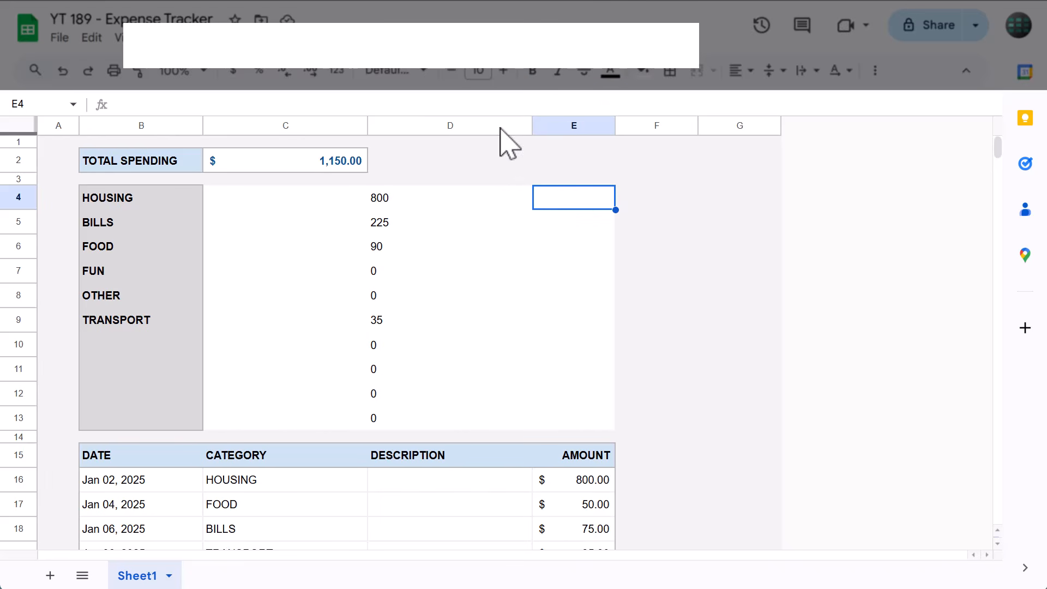
pyautogui.write('=')
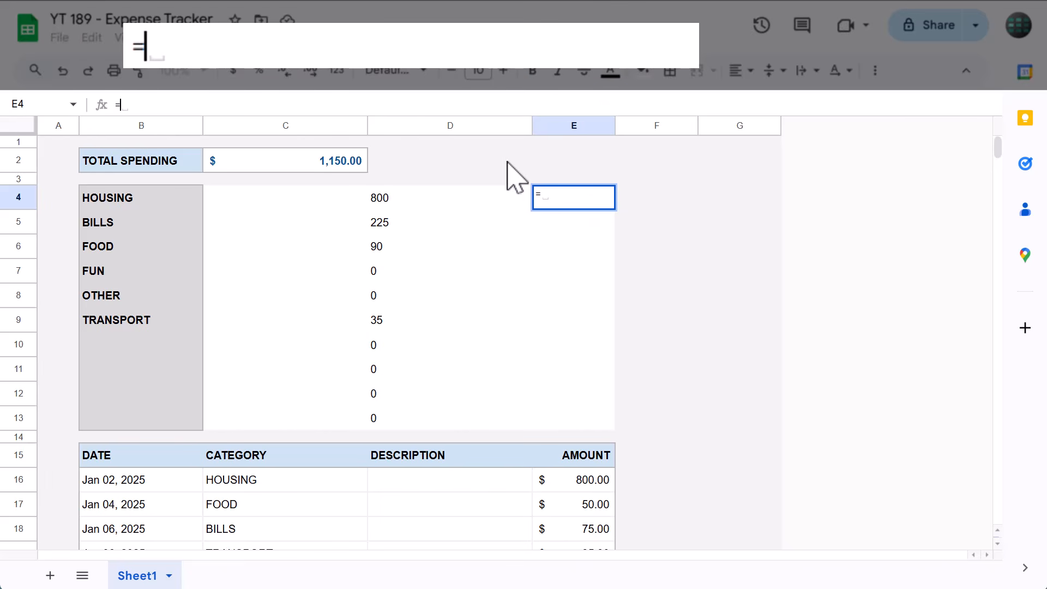
pyautogui.write('if(')
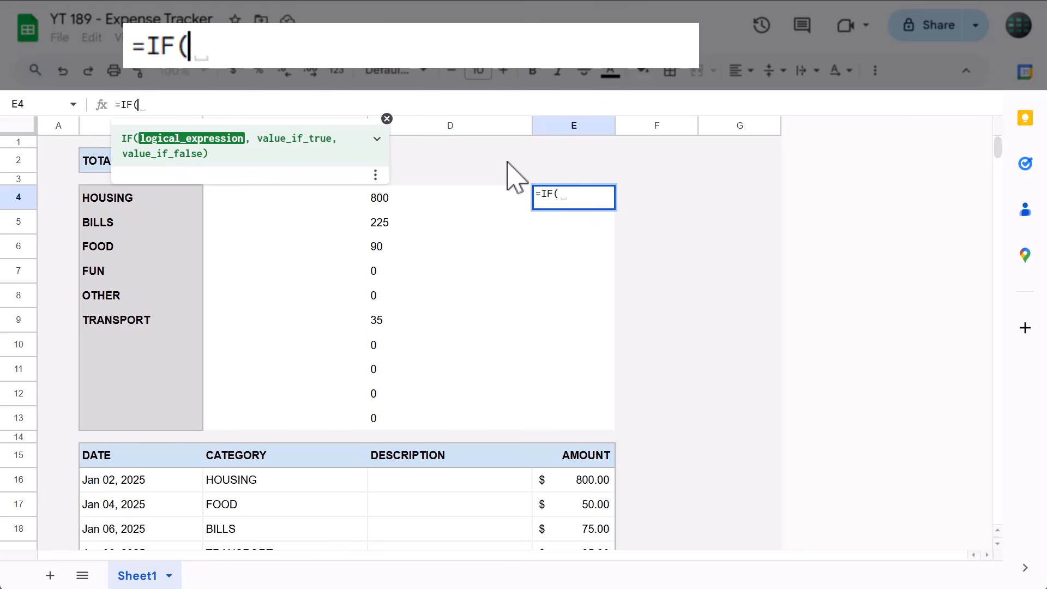
pyautogui.write('D4=0')
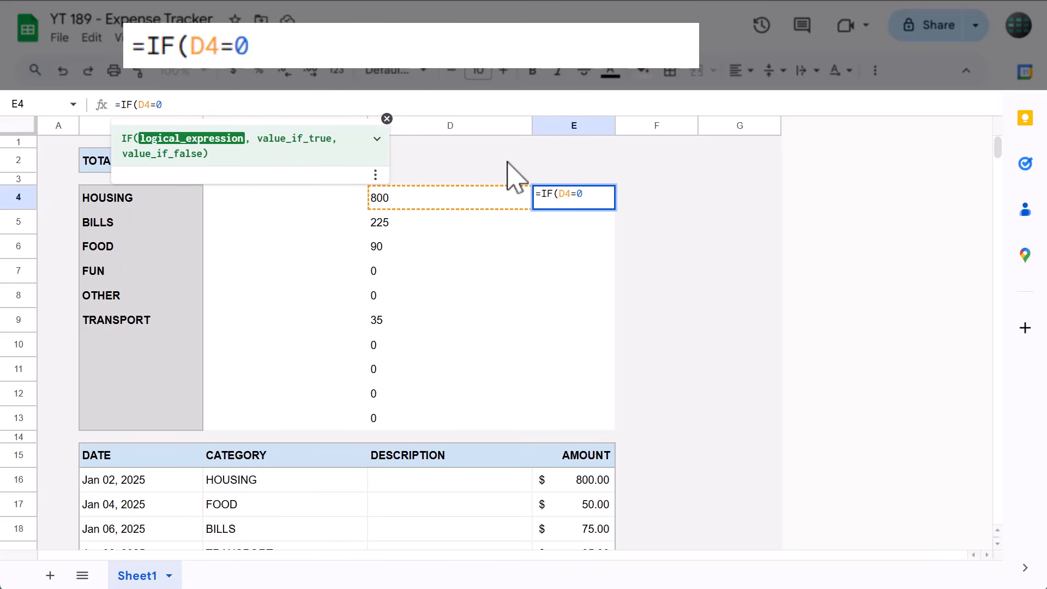
pyautogui.write(',')
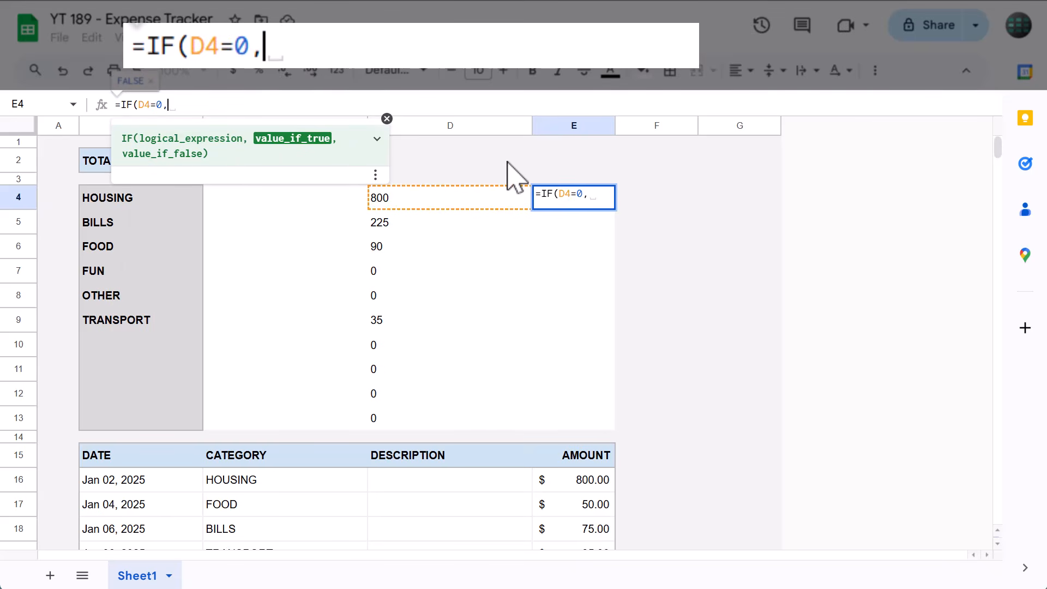
pyautogui.write('"-"')
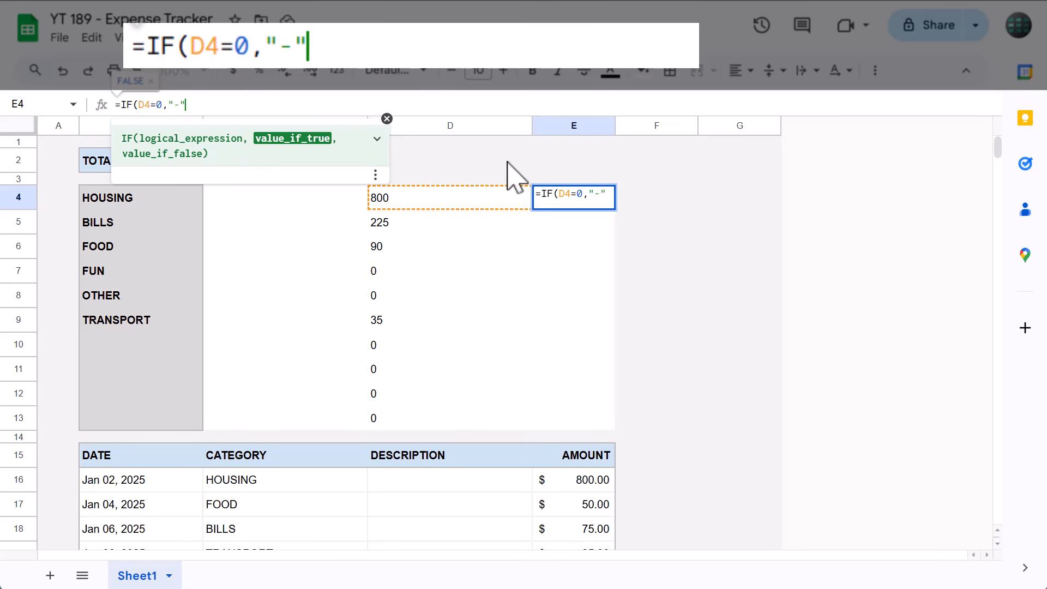
pyautogui.write(', ')
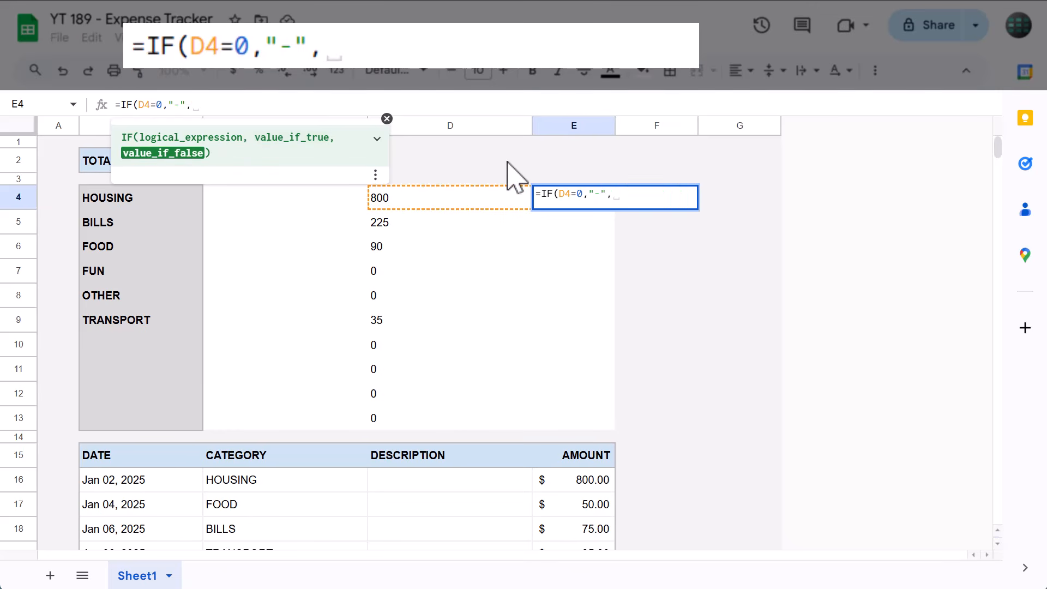
pyautogui.write('D4')
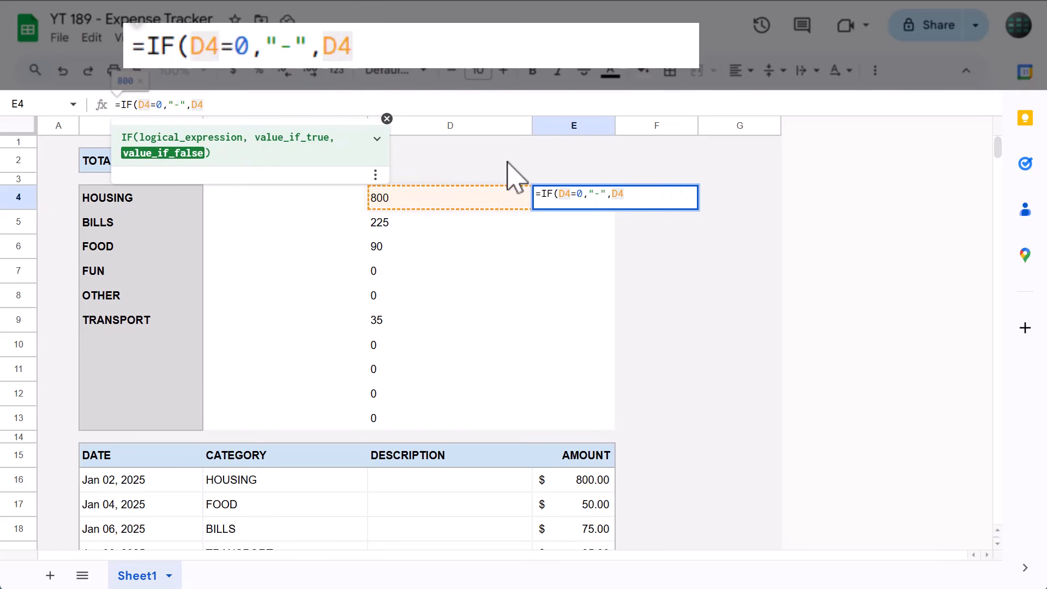
pyautogui.write('/C2')
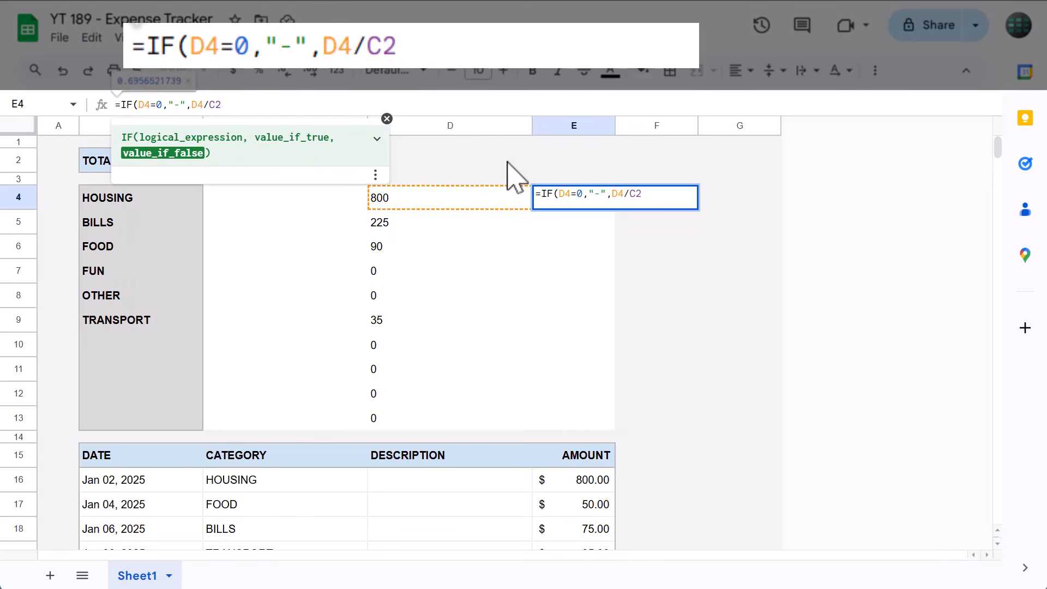
pyautogui.press('F4')
pyautogui.write(')')
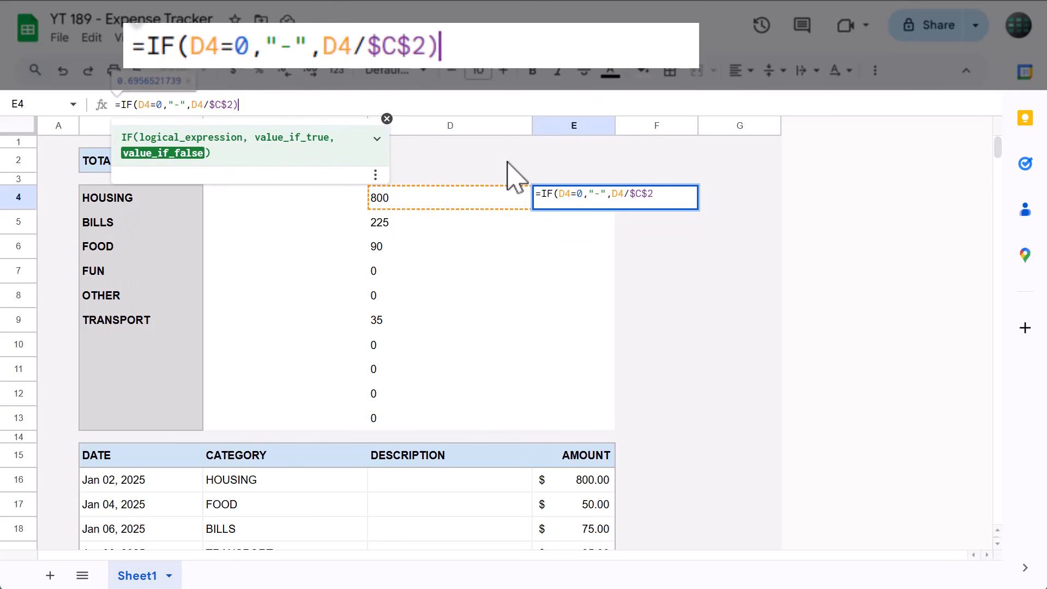
pyautogui.press('Return')
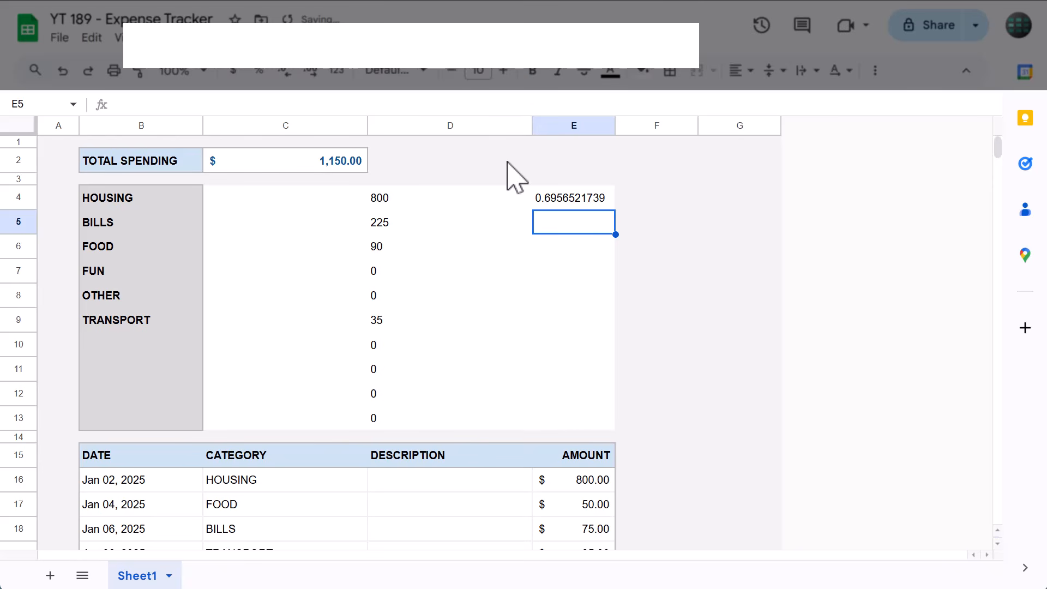
# Step: Format E4 as a right-aligned percentage in dark blue text and copy its formula and formatting down through E13
pyautogui.click(551, 199)
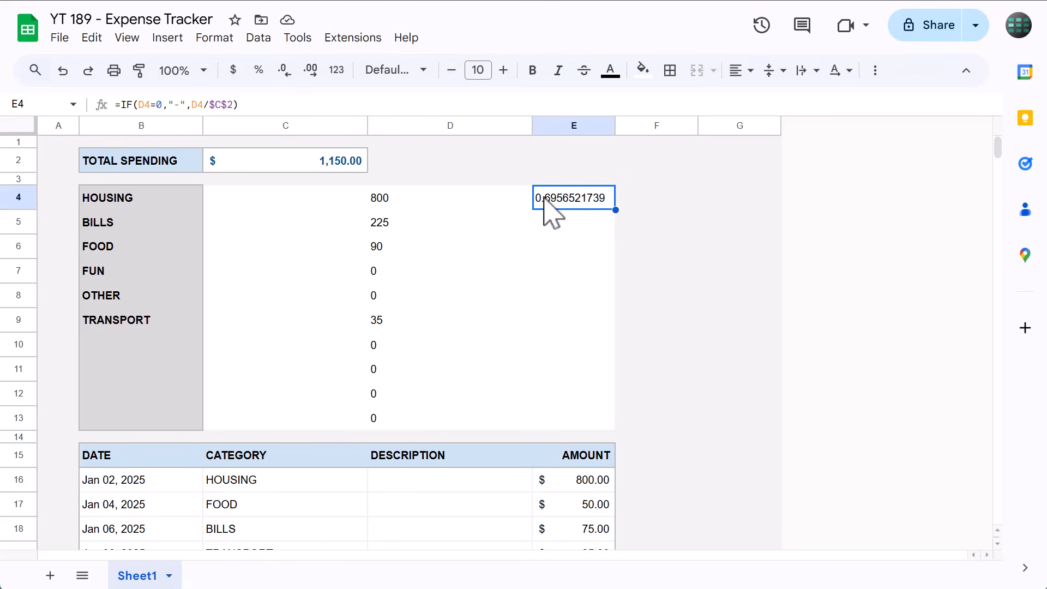
pyautogui.click(258, 70)
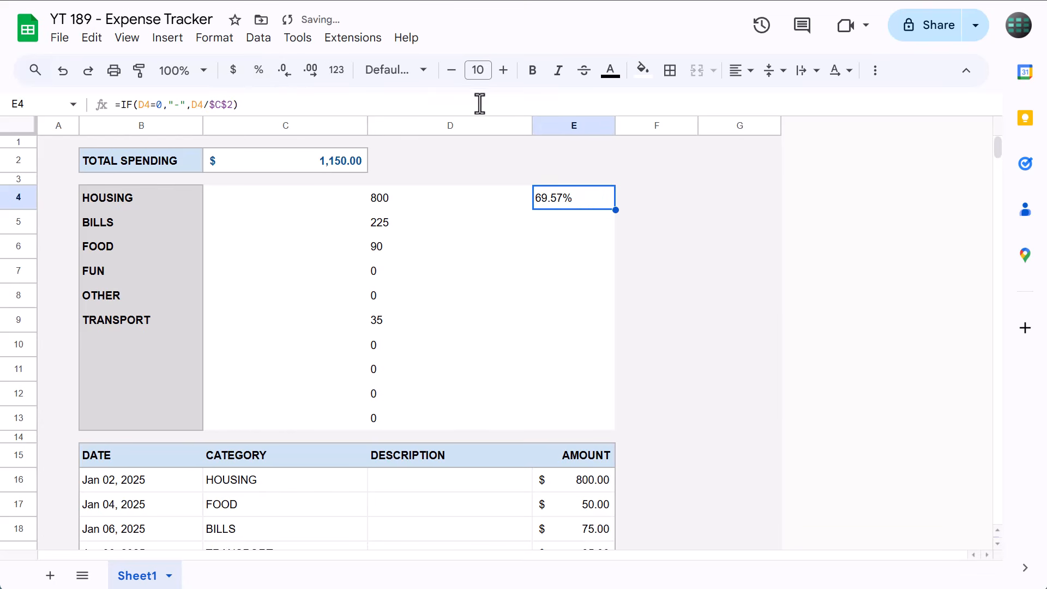
pyautogui.click(611, 72)
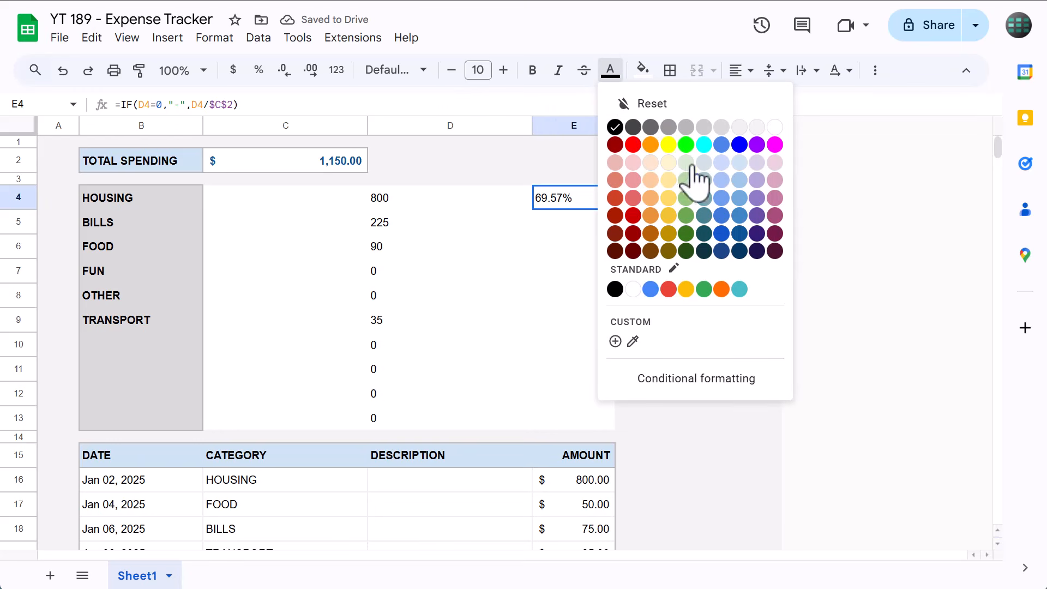
pyautogui.click(740, 233)
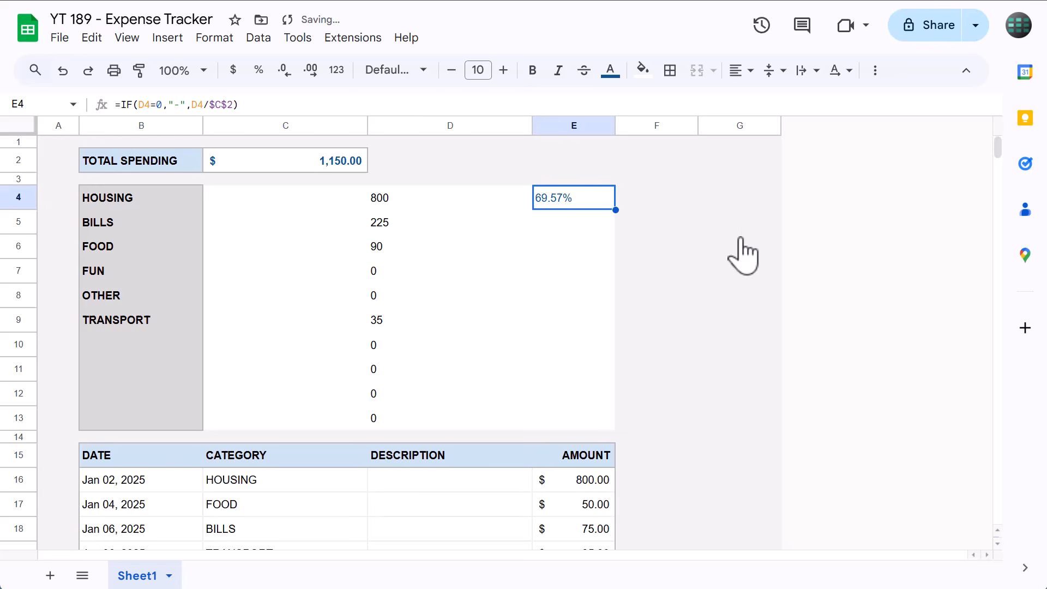
pyautogui.click(739, 72)
pyautogui.click(792, 101)
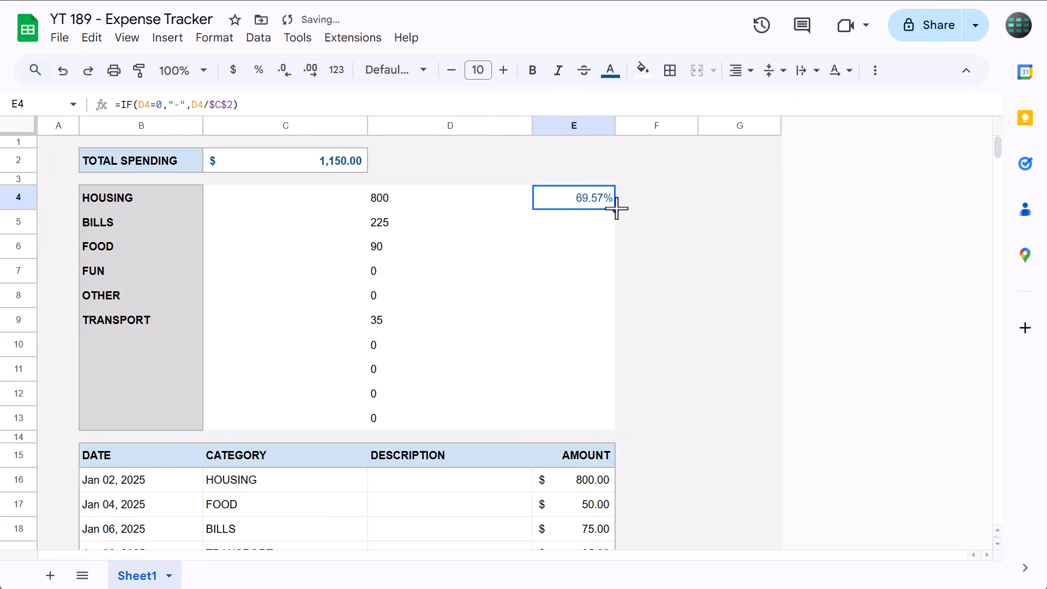
pyautogui.moveTo(615, 210); pyautogui.dragTo(614, 416)
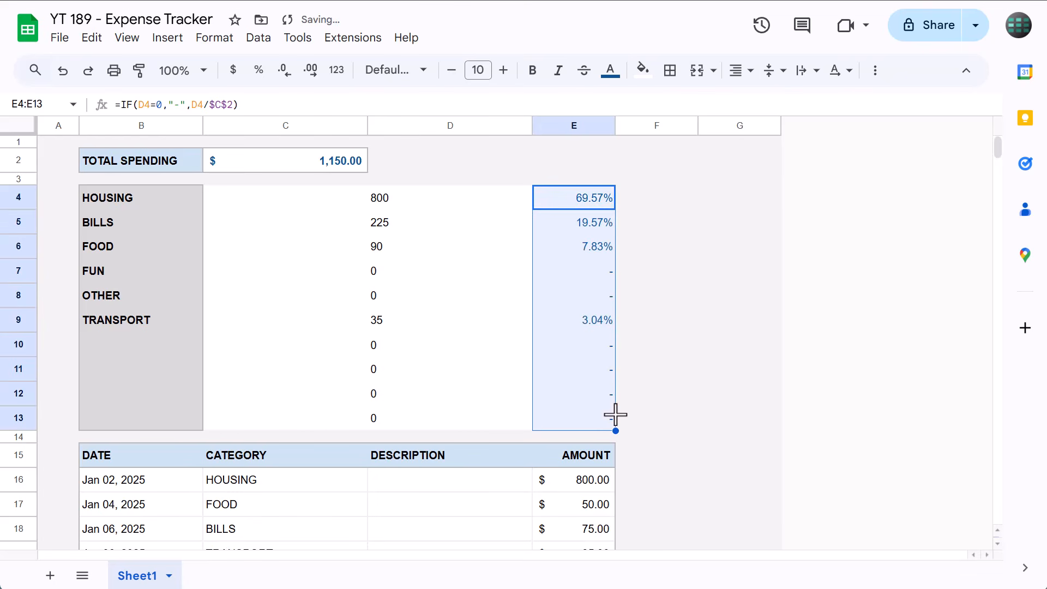
pyautogui.click(593, 424)
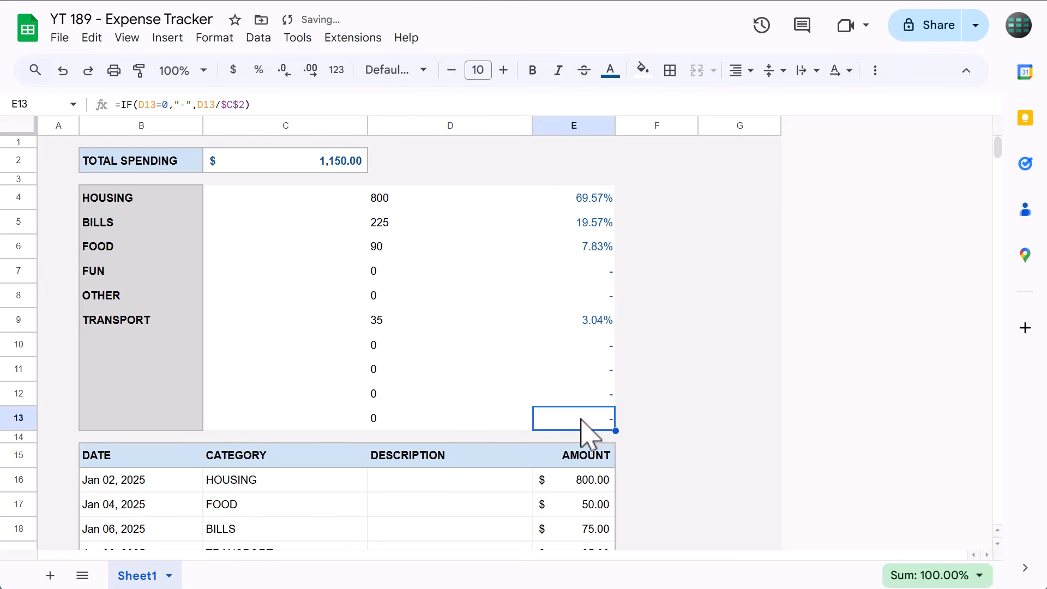
# Step: Format the category totals in D4:D13 as bold, dark blue, right-aligned text with the Accounting number format
pyautogui.moveTo(428, 206); pyautogui.dragTo(456, 425)
pyautogui.click(533, 71)
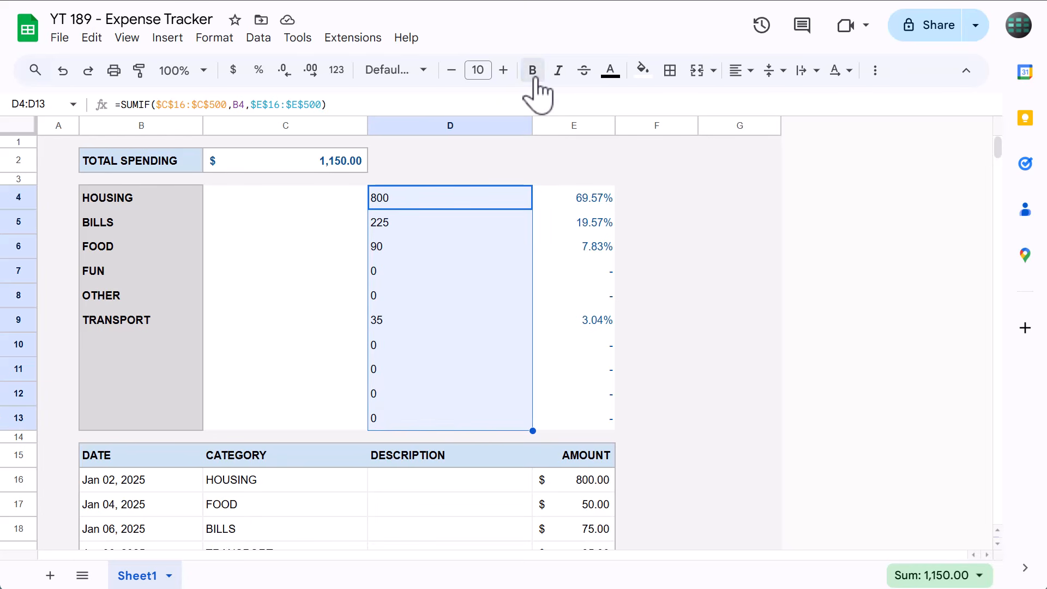
pyautogui.click(611, 71)
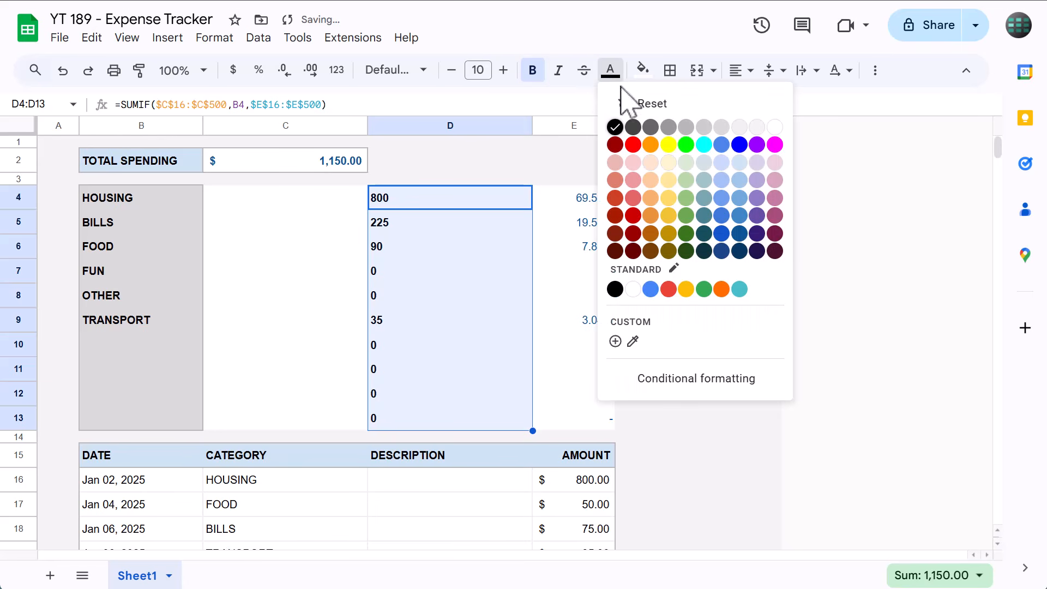
pyautogui.click(740, 235)
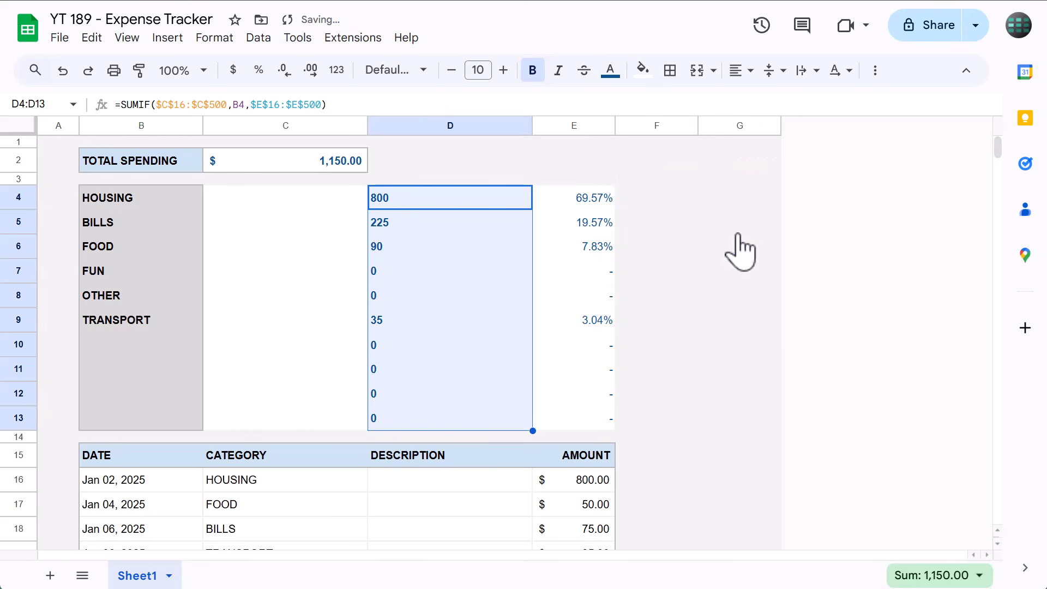
pyautogui.click(737, 69)
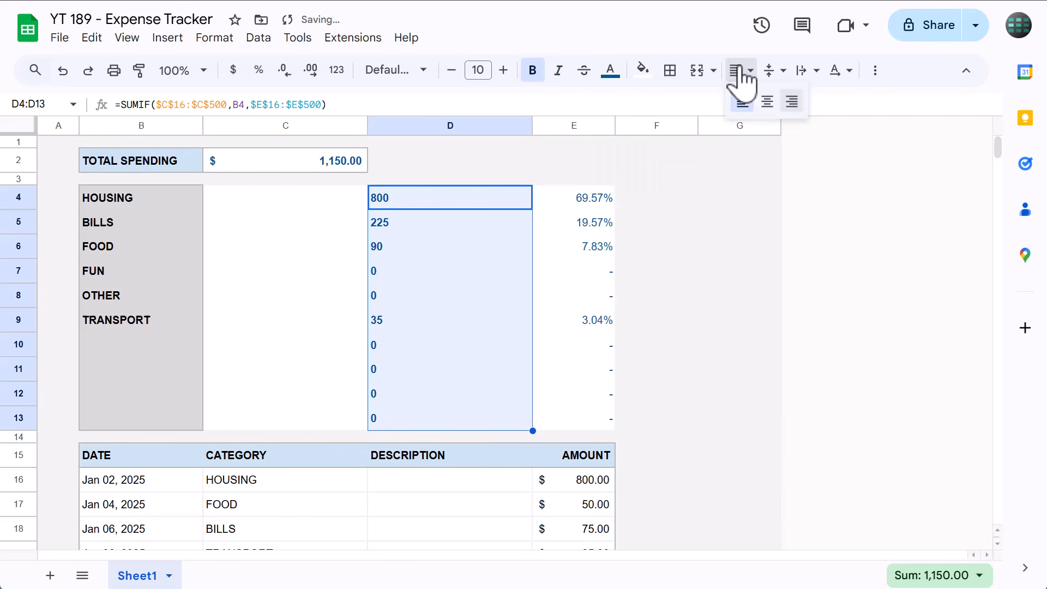
pyautogui.click(791, 101)
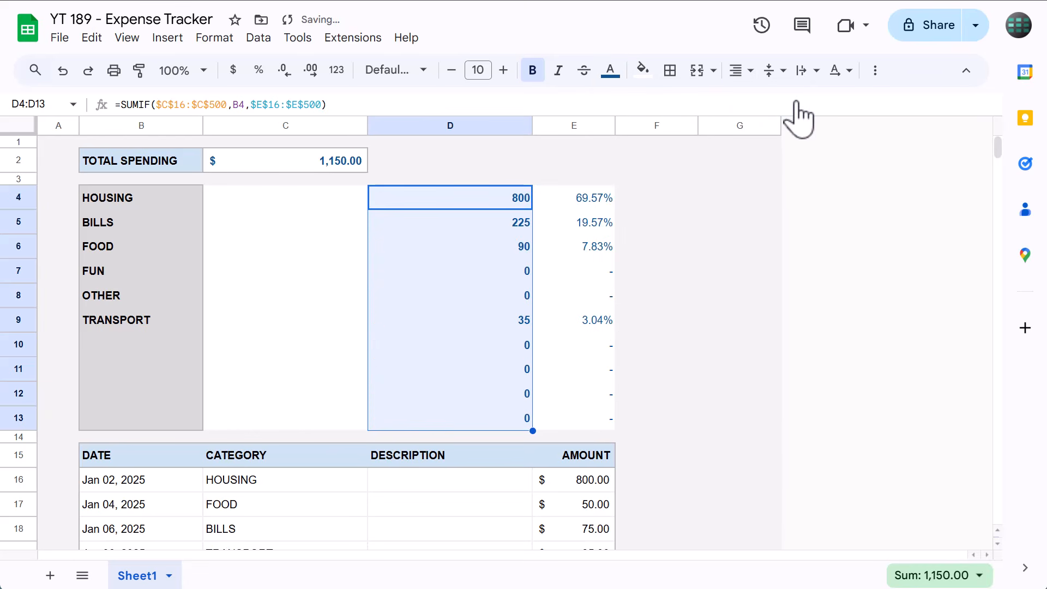
pyautogui.click(338, 71)
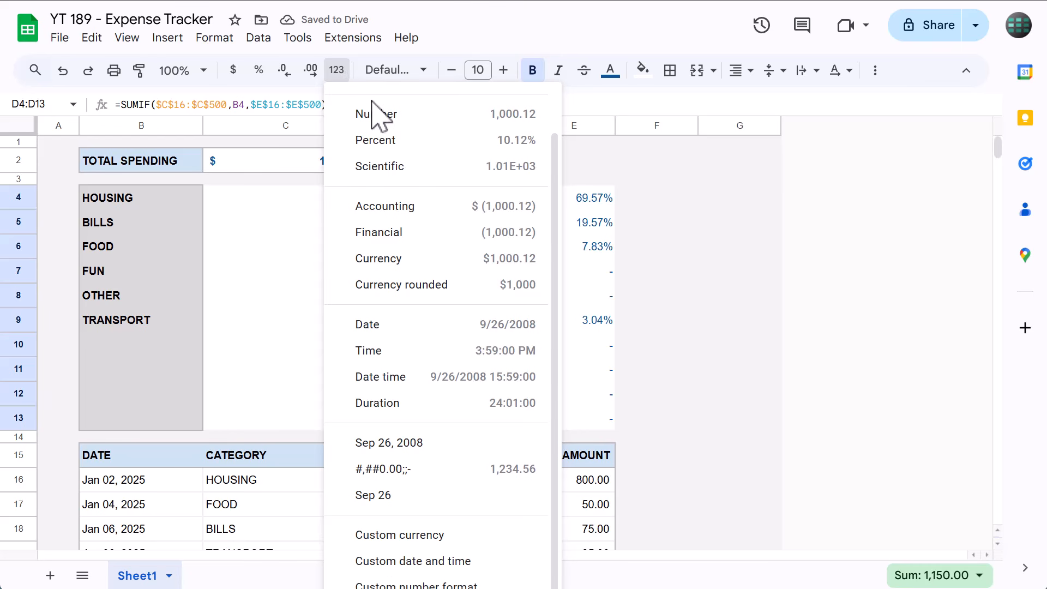
pyautogui.click(403, 207)
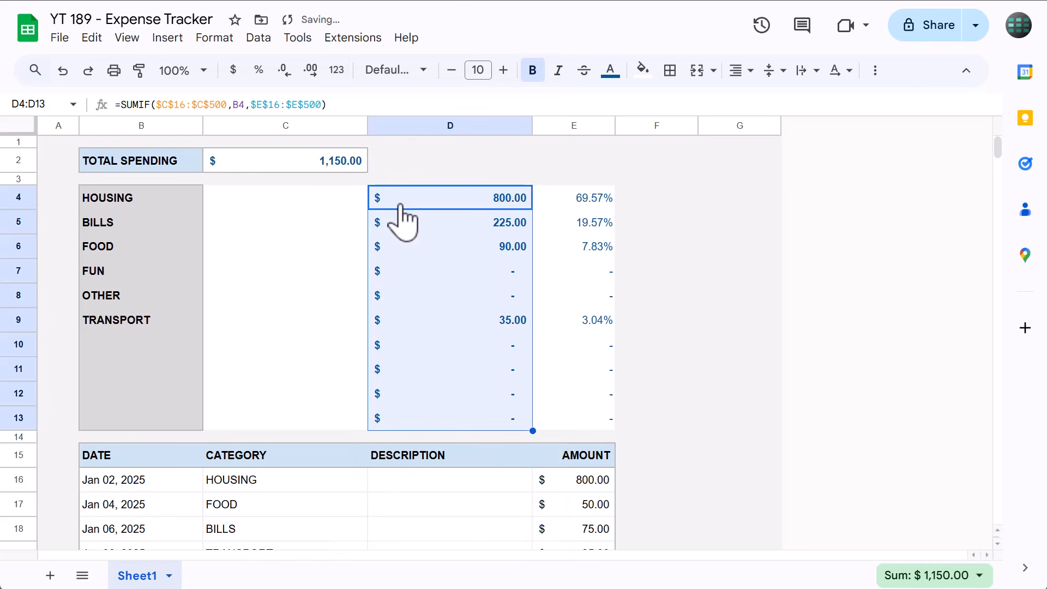
# Step: Enter the formula =SPARKLINE(D4,{"charttype","bar";"max",MAX($D$4:$D$13);"color1","lightblue"}) in C4 to chart HOUSING spending as a bar
pyautogui.click(301, 203)
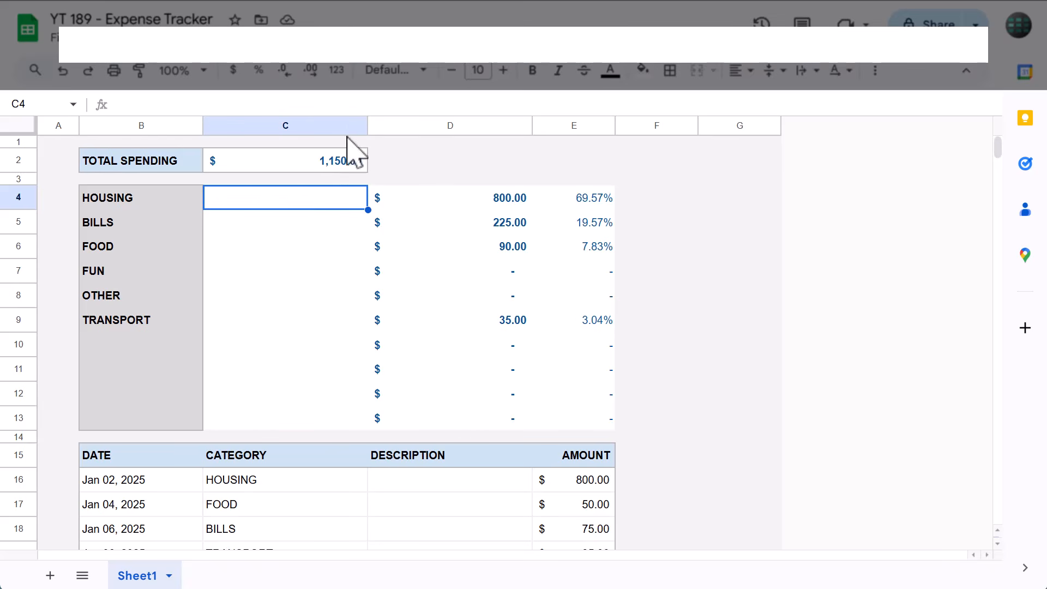
pyautogui.click(365, 103)
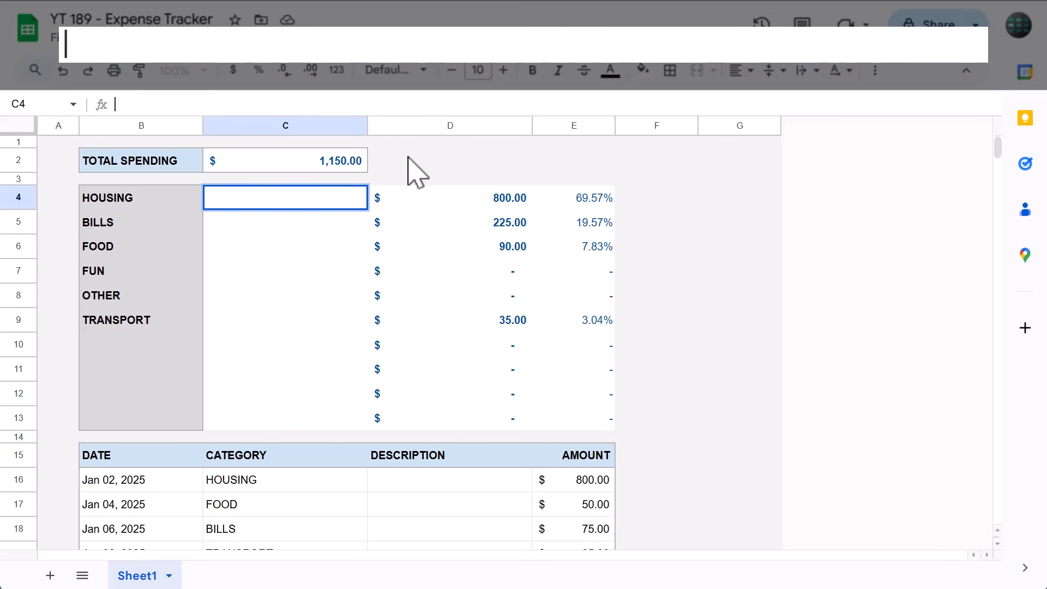
pyautogui.write('=sparkl')
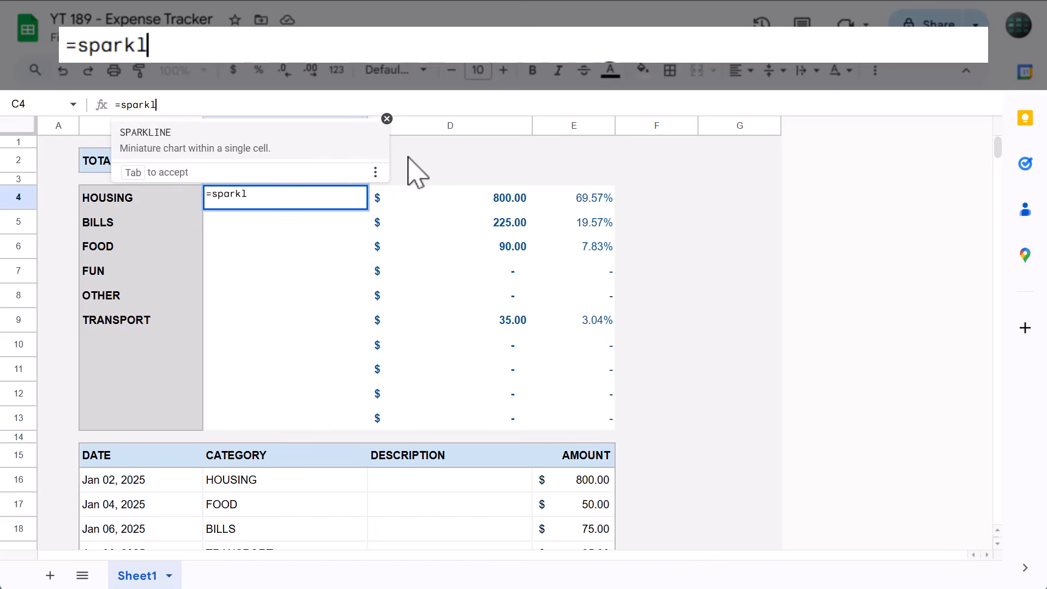
pyautogui.press('Tab')
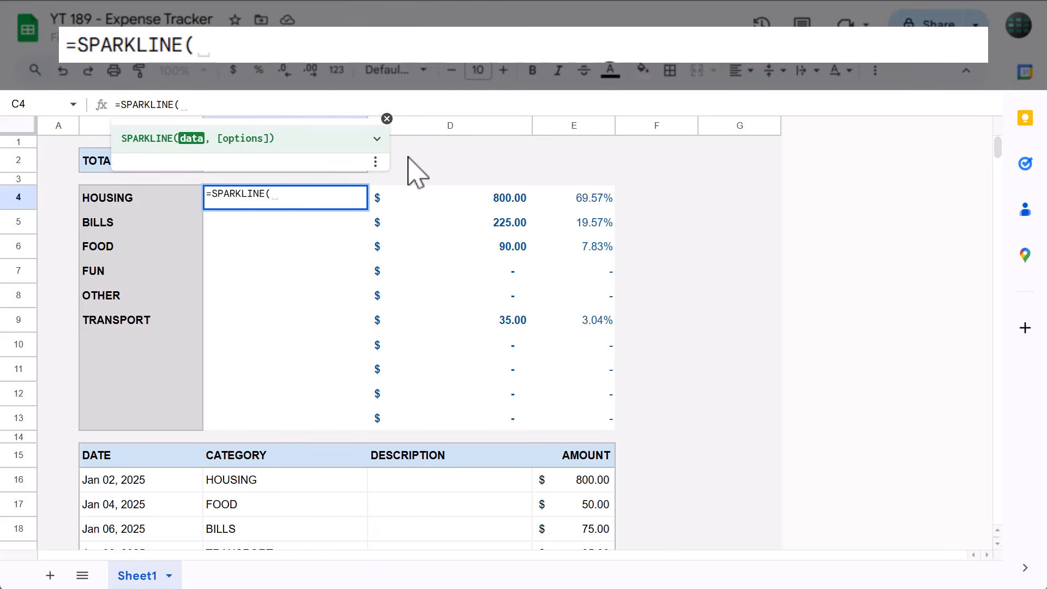
pyautogui.write('D4, ')
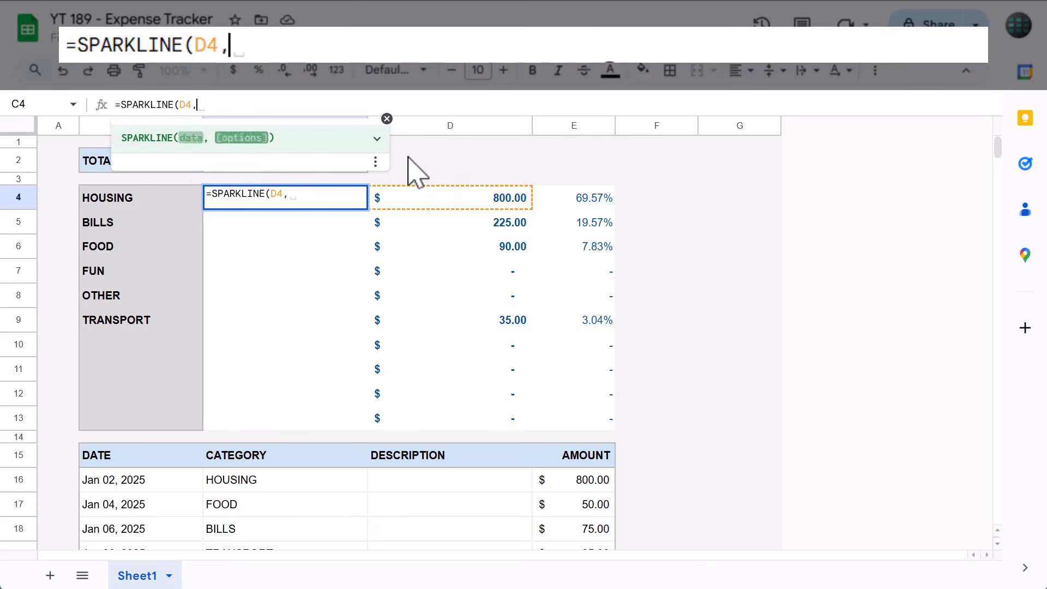
pyautogui.write('{')
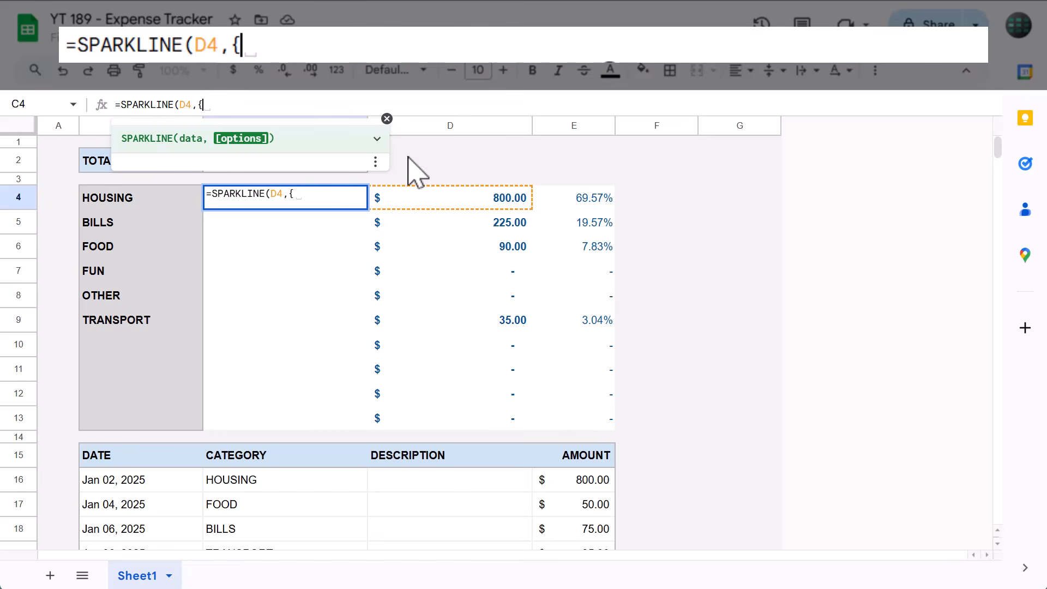
pyautogui.write('"charttype')
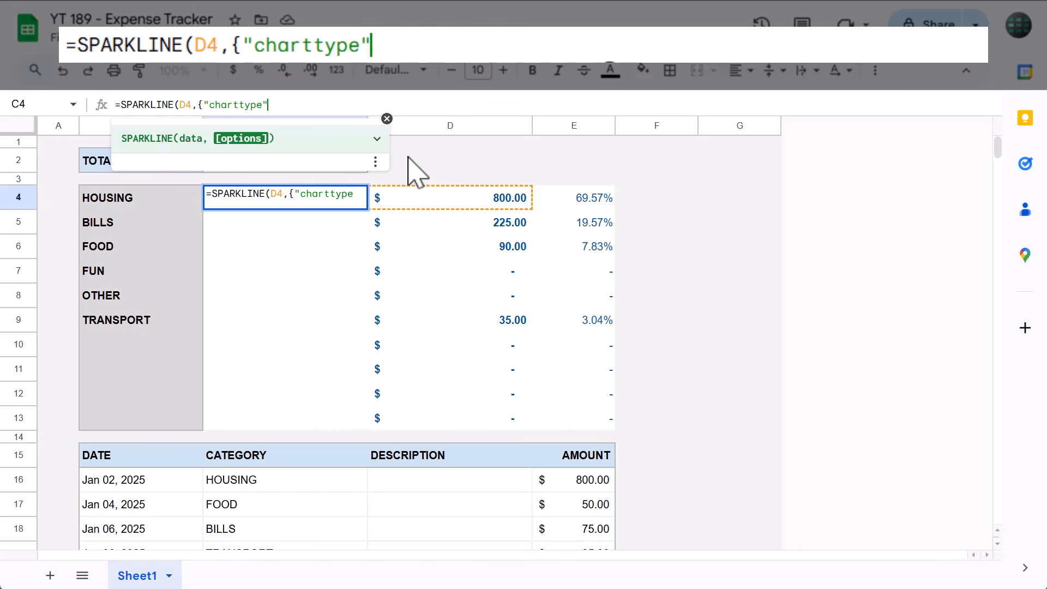
pyautogui.write('",')
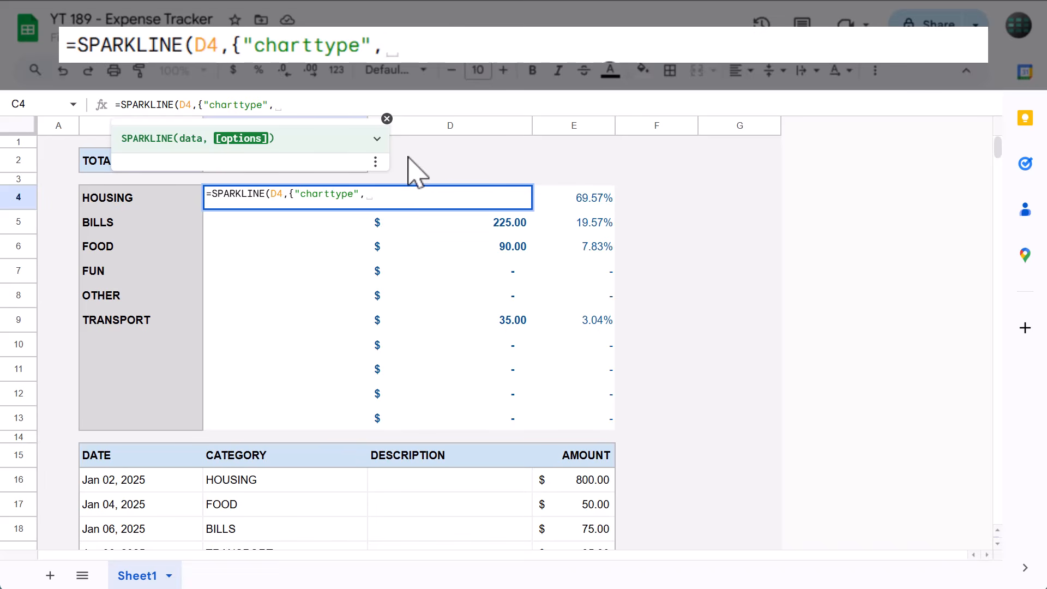
pyautogui.write('"bar')
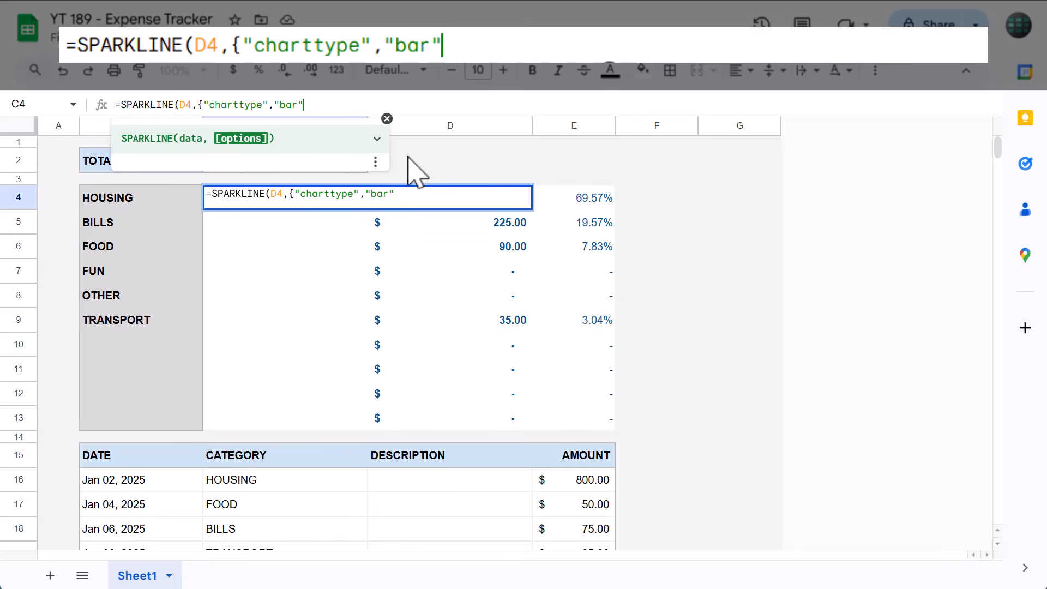
pyautogui.write('";"max')
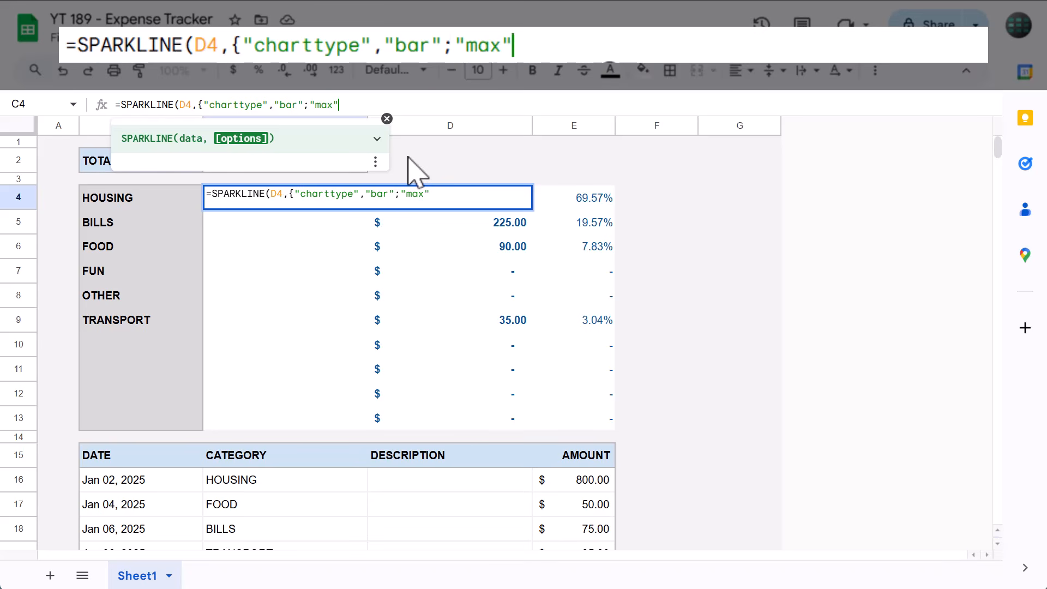
pyautogui.write('",')
pyautogui.write('max')
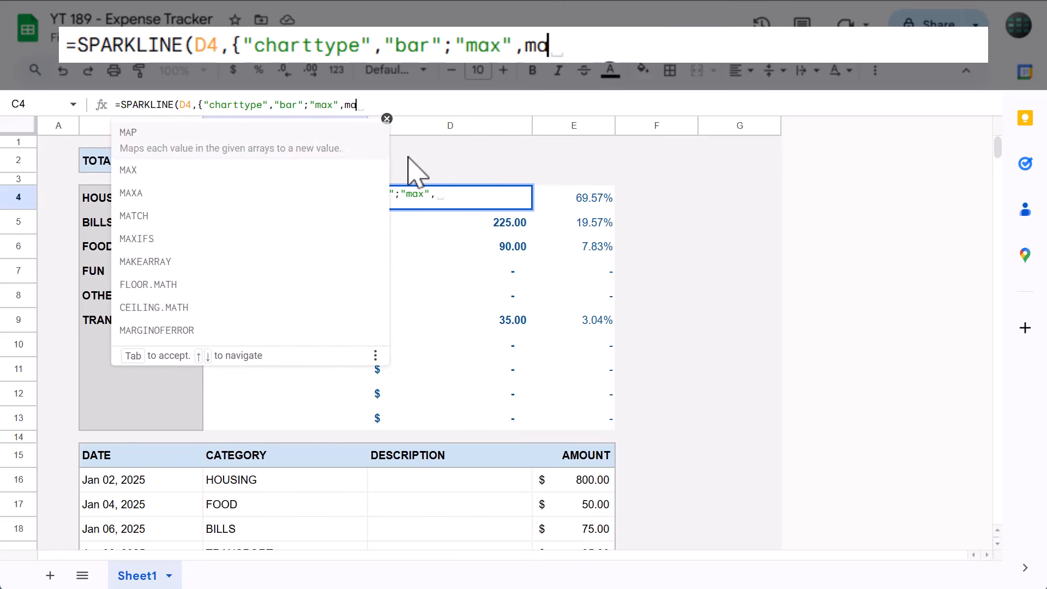
pyautogui.press('Tab')
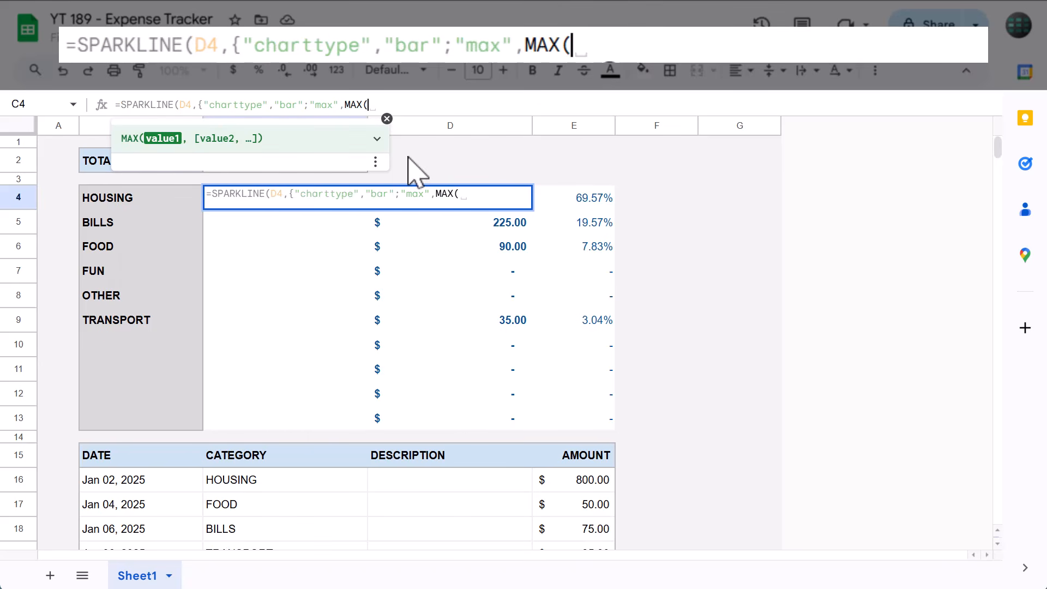
pyautogui.write('D4')
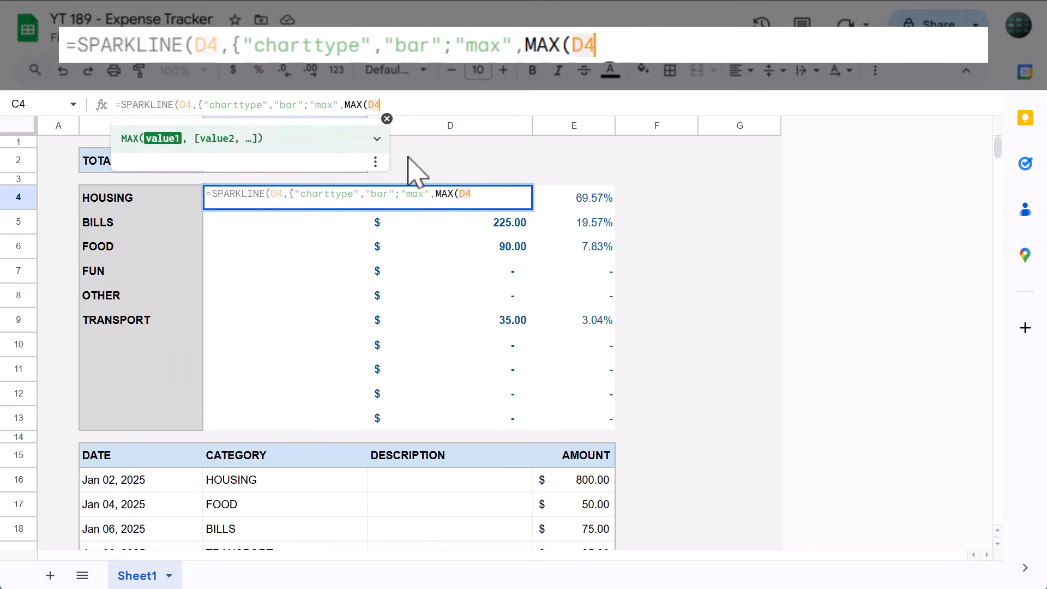
pyautogui.write(':D13')
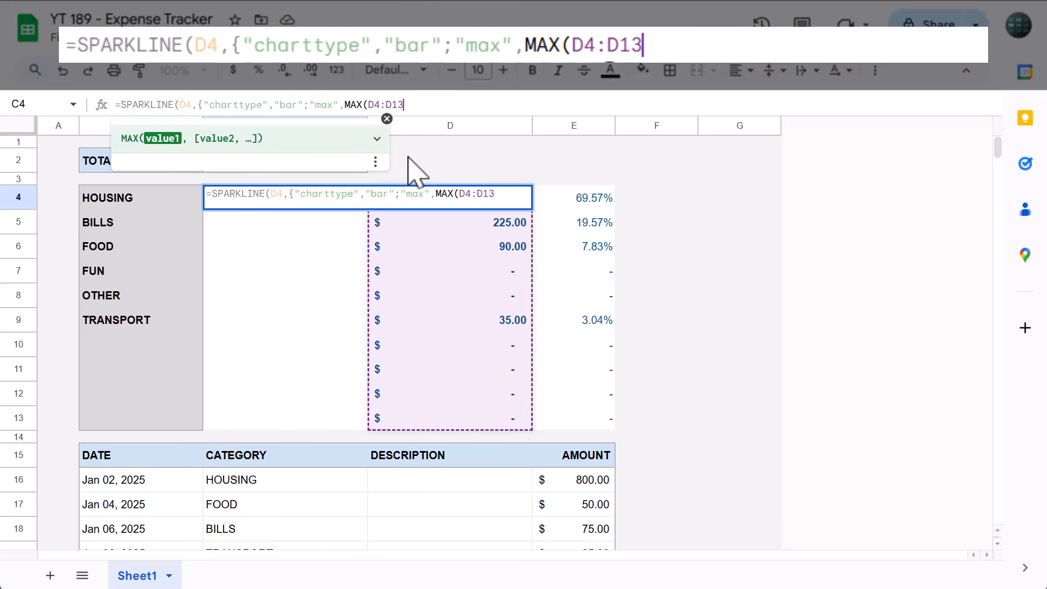
pyautogui.press('F4')
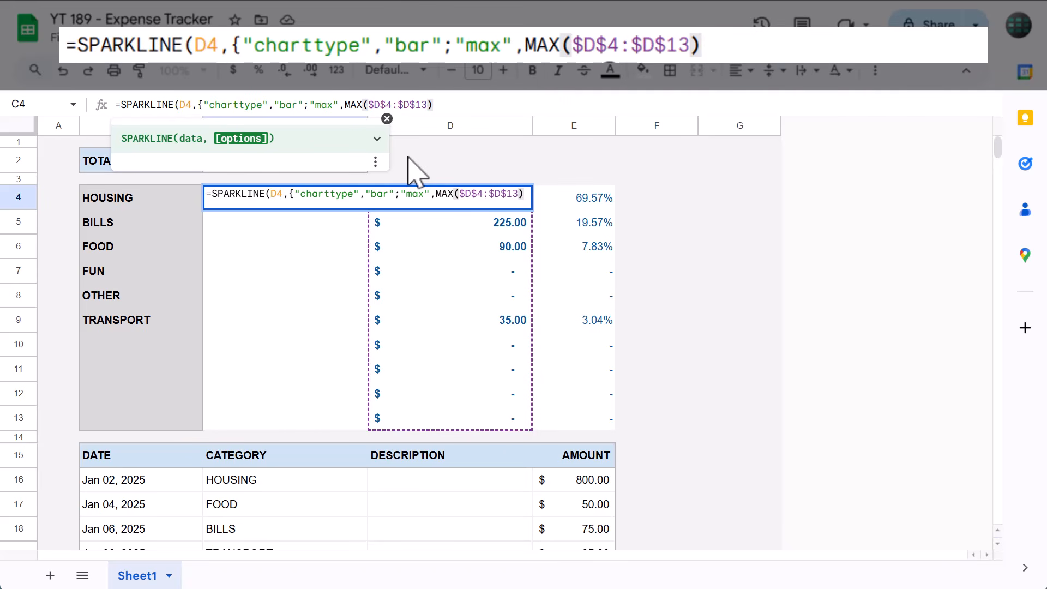
pyautogui.write(';')
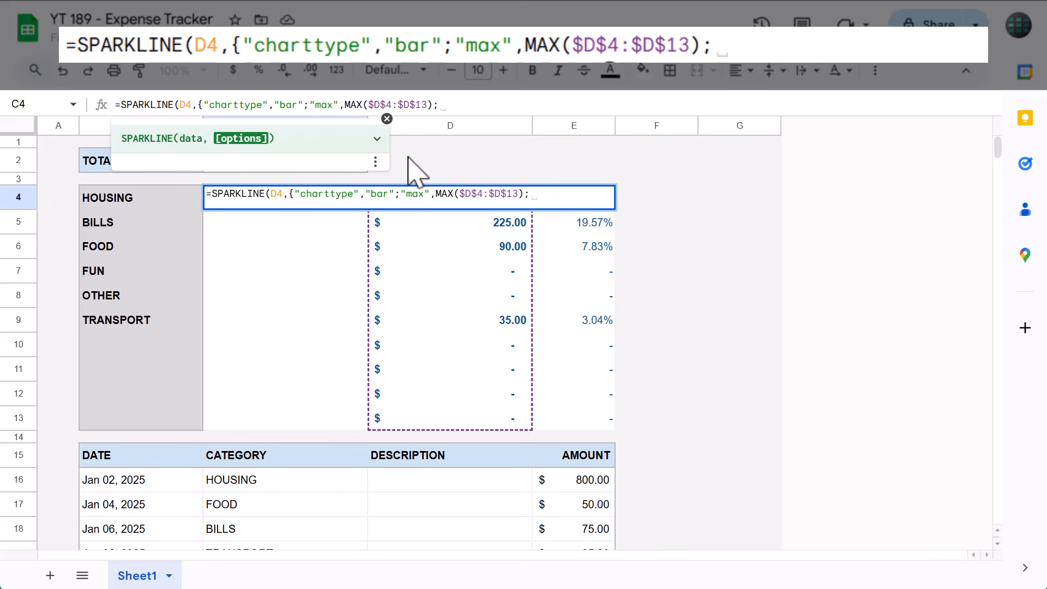
pyautogui.write('"color1')
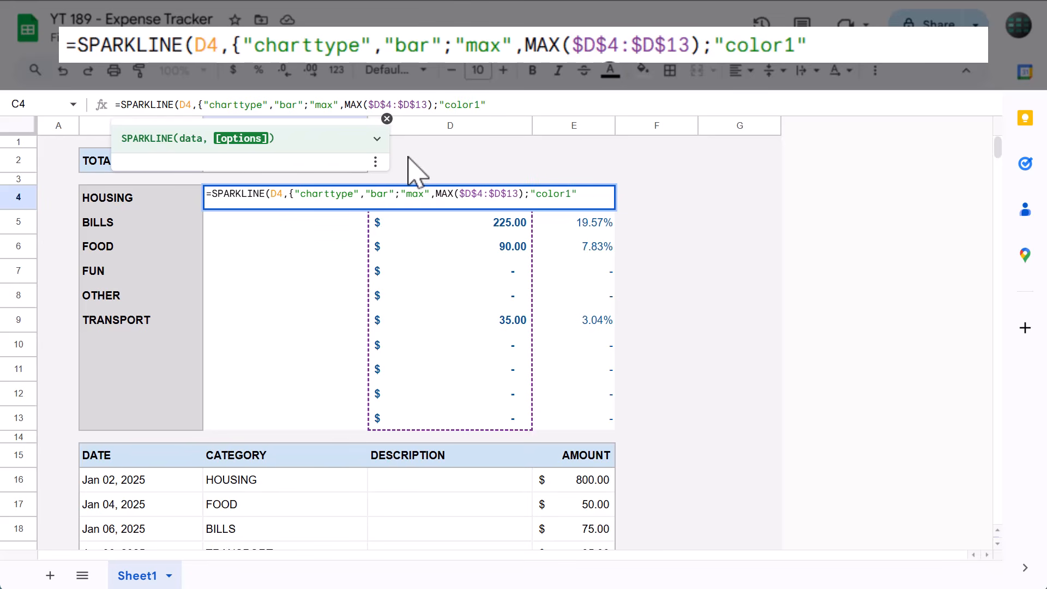
pyautogui.write('","lightblue"')
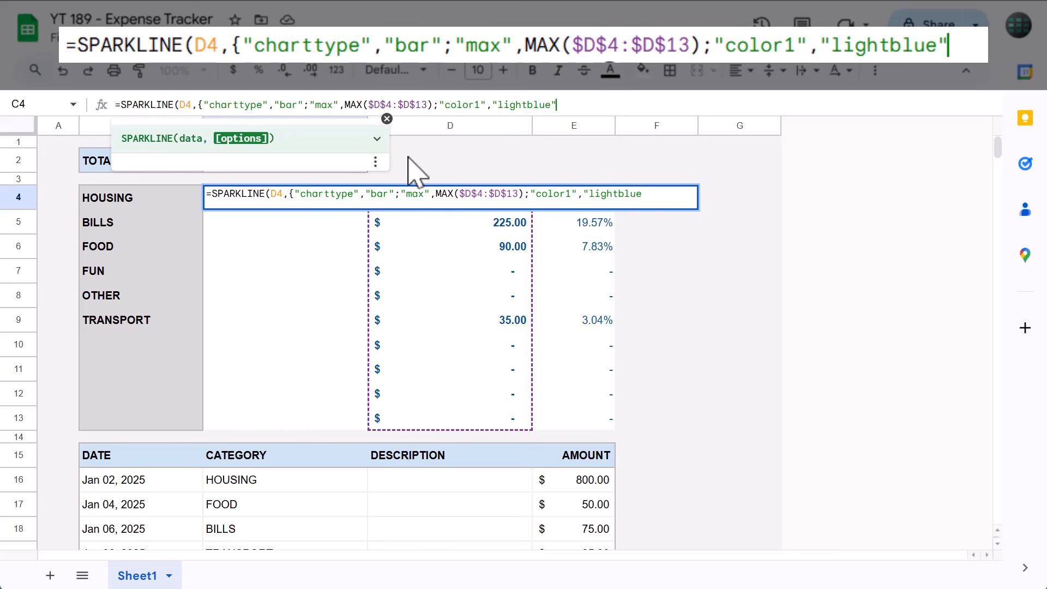
pyautogui.write('}')
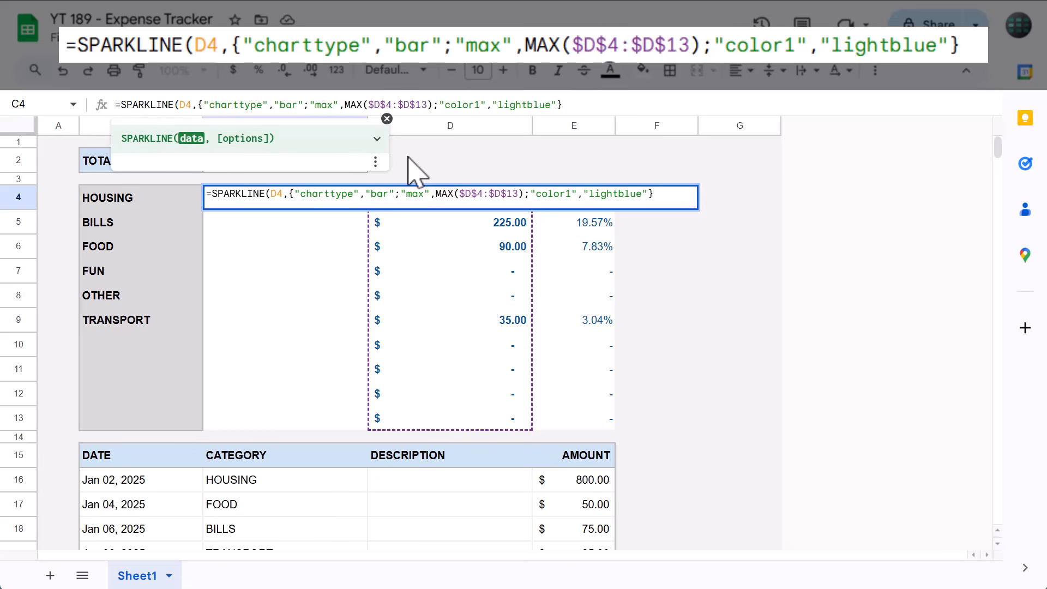
pyautogui.write(')')
pyautogui.press('Return')
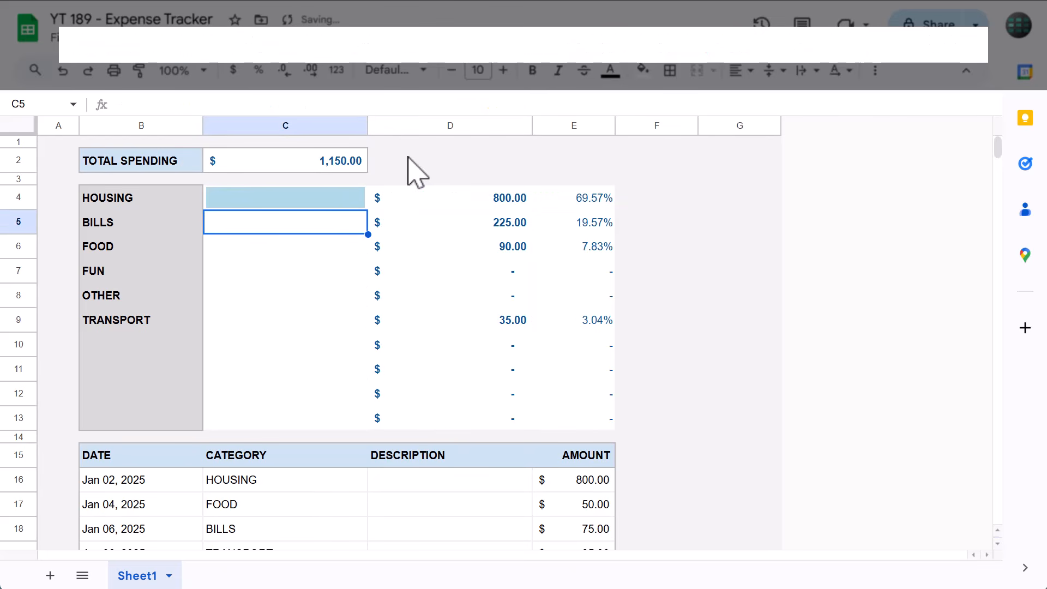
# Step: Copy the sparkline formula from C4 down through C13 for the remaining categories
pyautogui.click(342, 202)
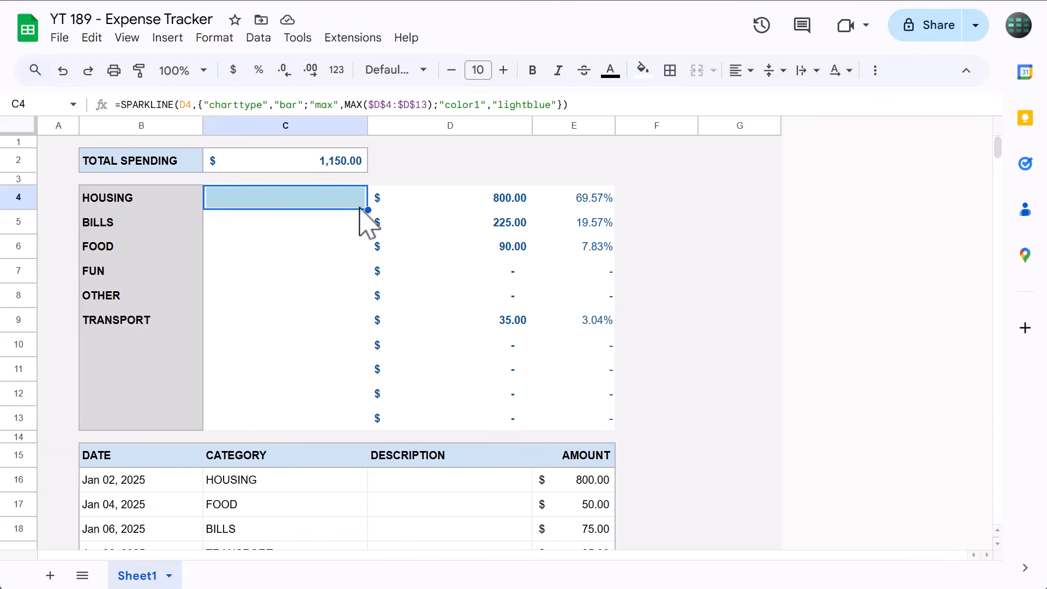
pyautogui.moveTo(370, 209); pyautogui.dragTo(358, 420)
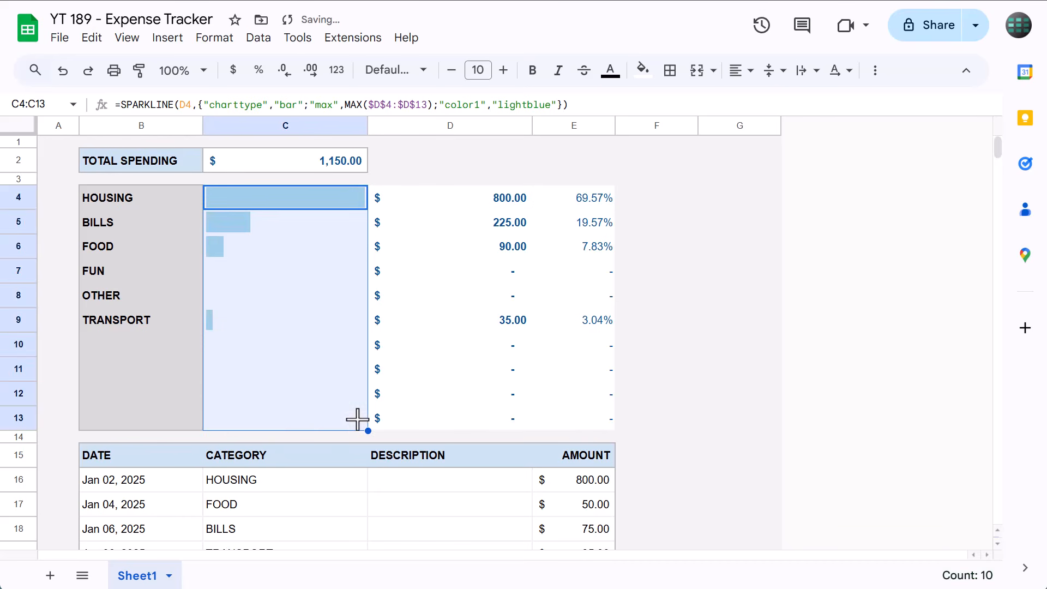
pyautogui.click(316, 403)
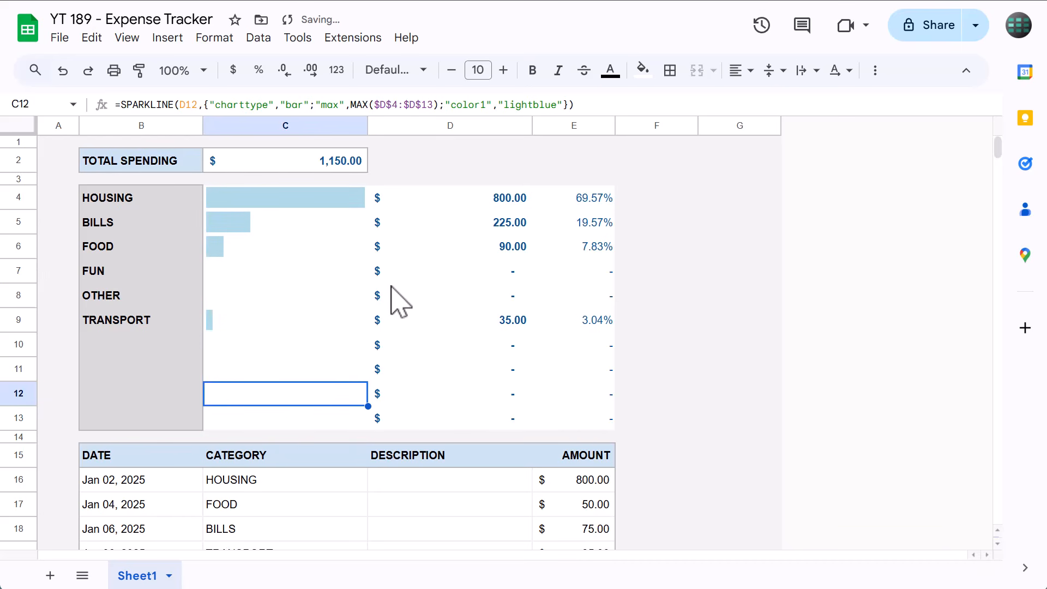
# Step: Apply a medium gray outer border around the category summary range C4:E13
pyautogui.moveTo(323, 208); pyautogui.dragTo(565, 428)
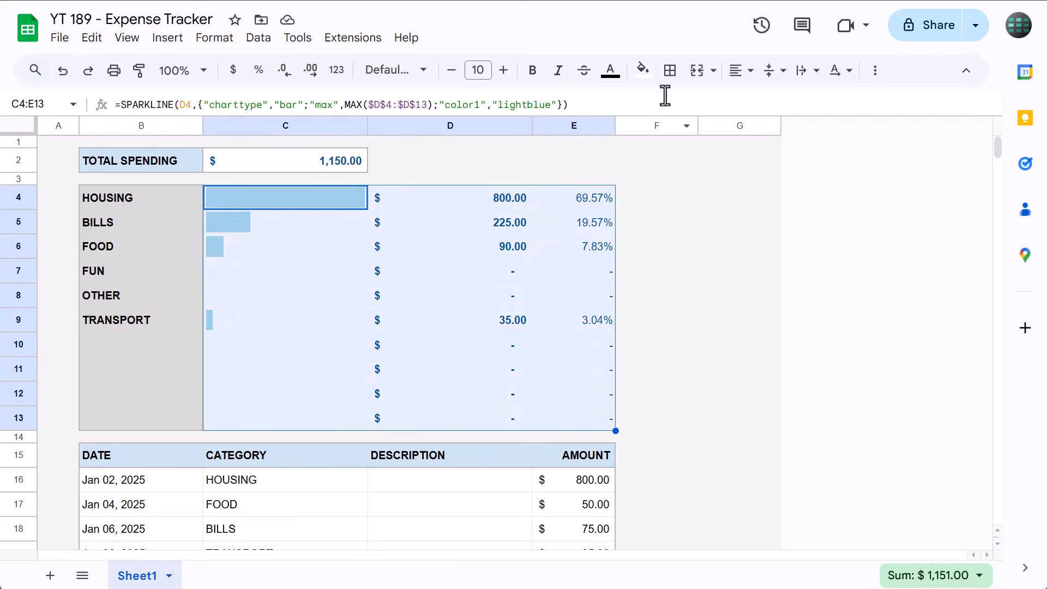
pyautogui.click(670, 70)
pyautogui.click(821, 107)
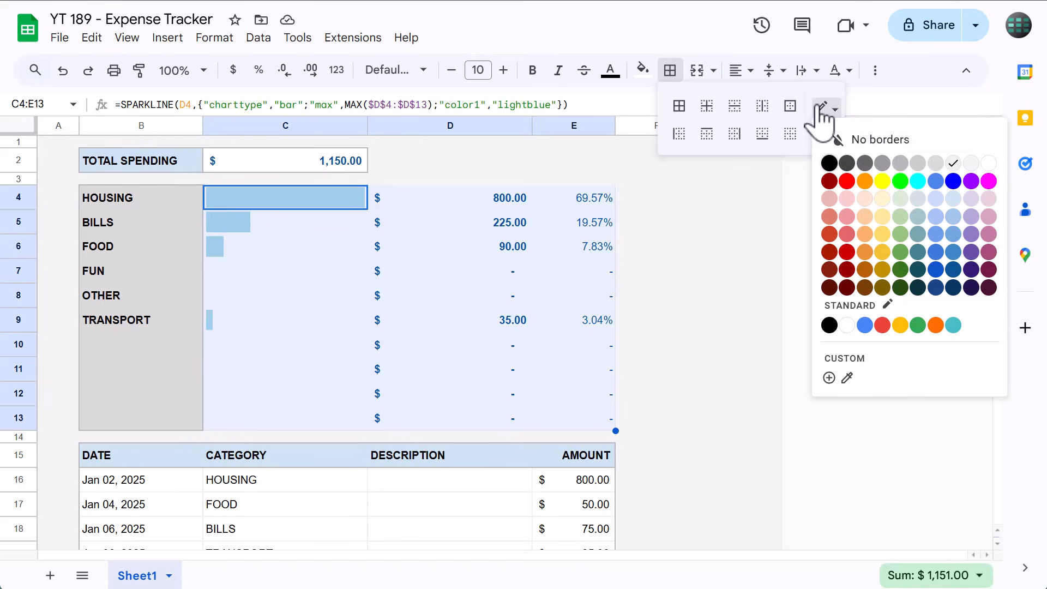
pyautogui.click(900, 164)
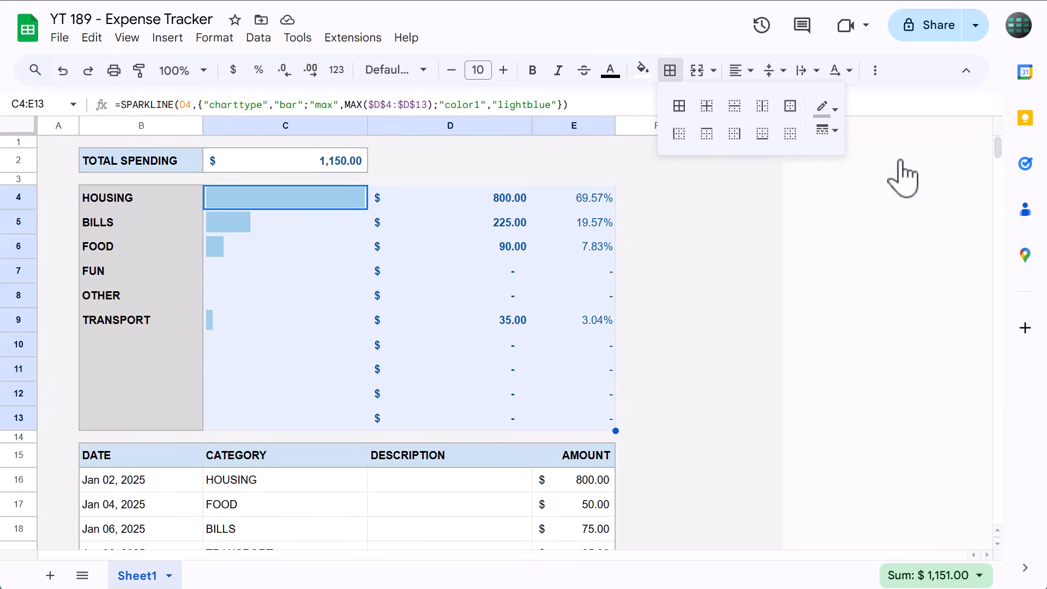
pyautogui.click(790, 106)
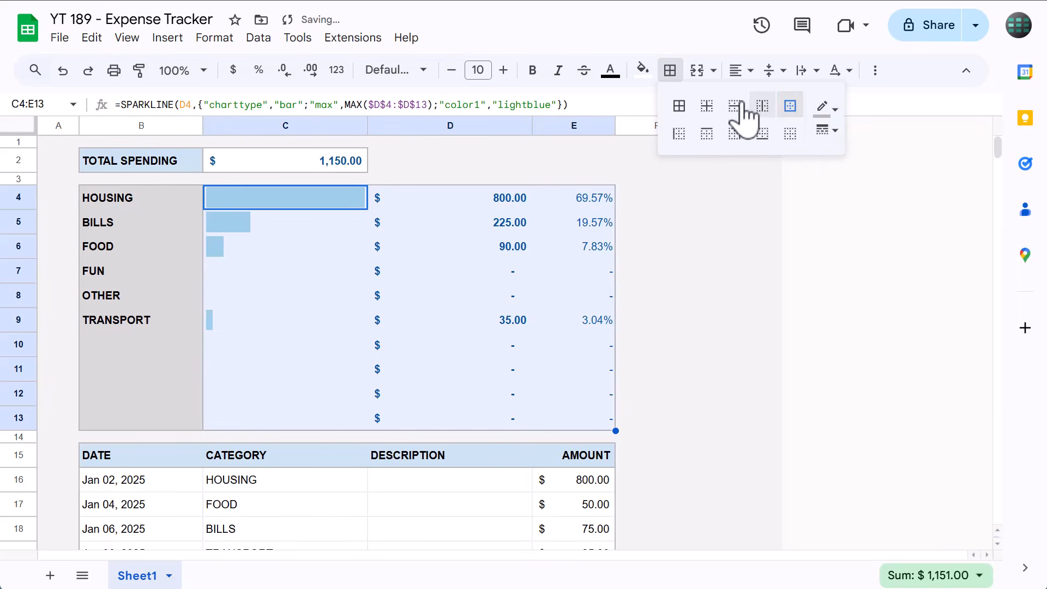
pyautogui.click(670, 69)
pyautogui.click(718, 219)
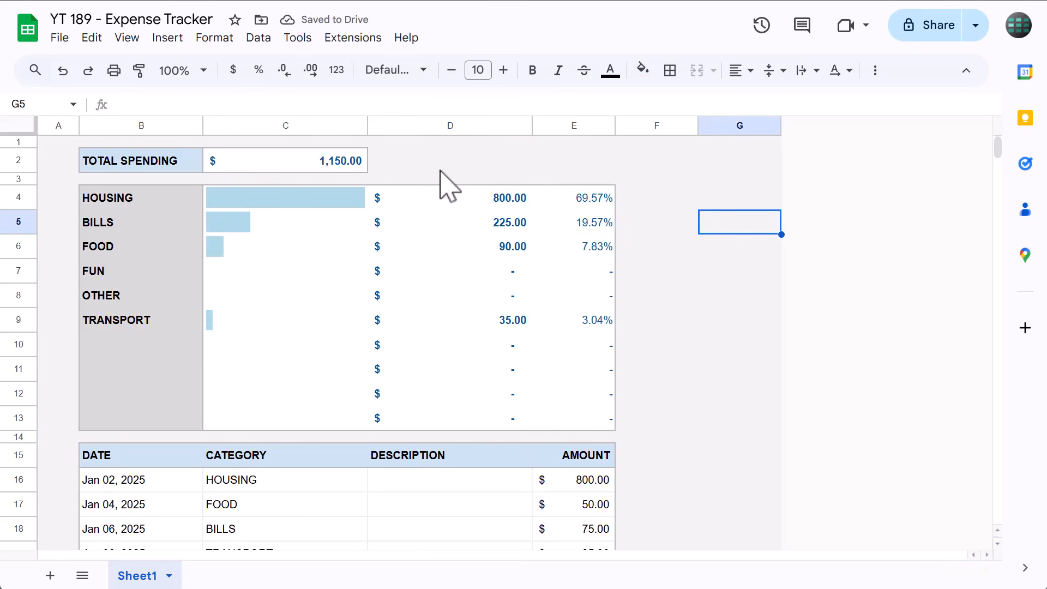
pyautogui.scroll(-5, 443, 182)
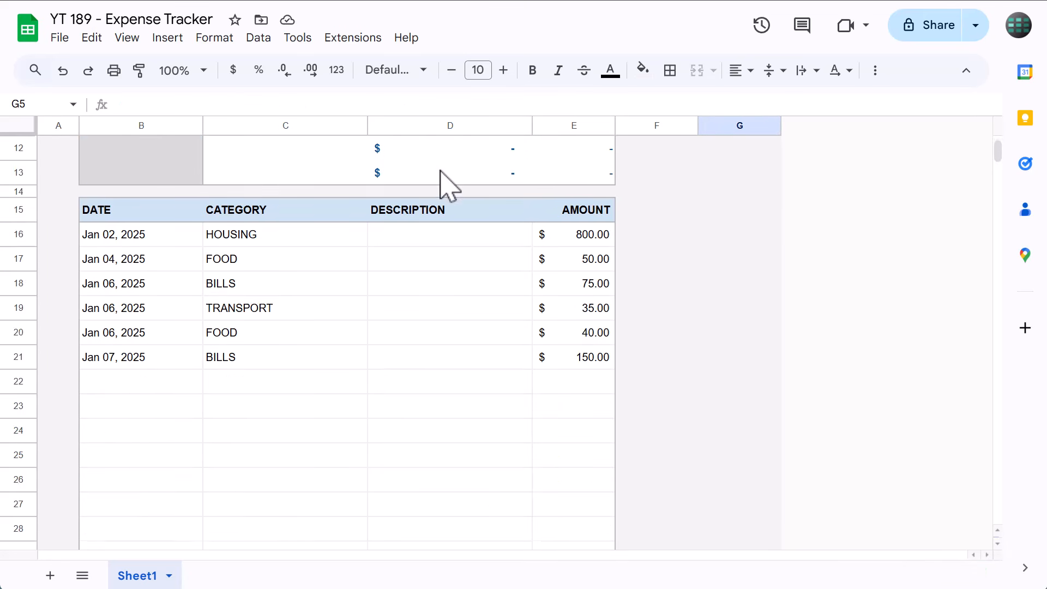
pyautogui.scroll(5, 445, 185)
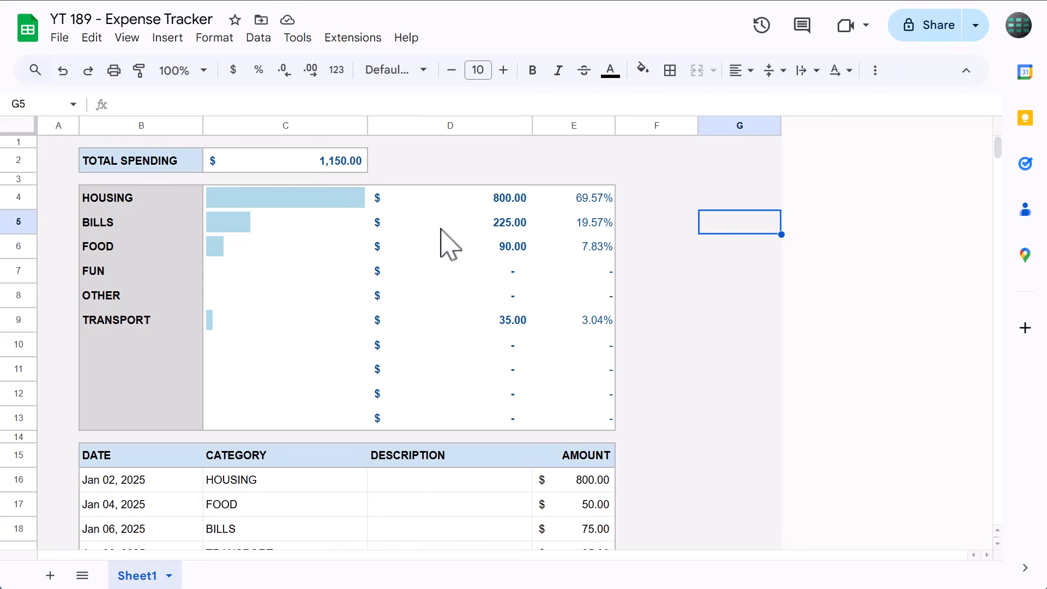